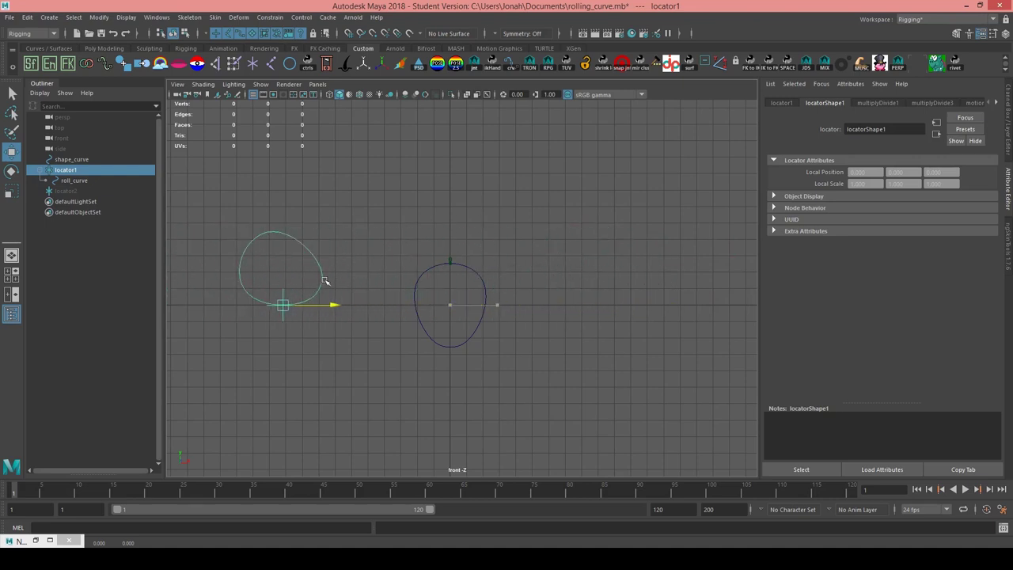
Stretch shape_curve downward by moving the control vertices at its lower end, returning to object mode.
{"action": "left_click", "coordinate": [421, 332]}
{"action": "right_click_drag", "start_coordinate": [587, 286], "coordinate": [514, 286]}
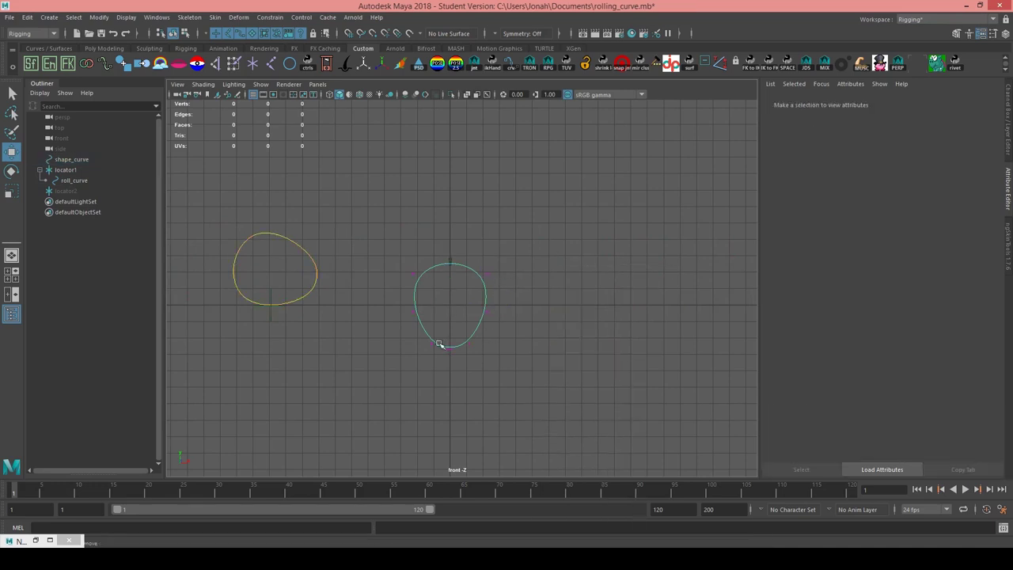
{"action": "left_click_drag", "start_coordinate": [420, 340], "coordinate": [499, 366]}
{"action": "left_click_drag", "start_coordinate": [450, 296], "coordinate": [449, 348]}
{"action": "right_click_drag", "start_coordinate": [398, 233], "coordinate": [449, 217]}
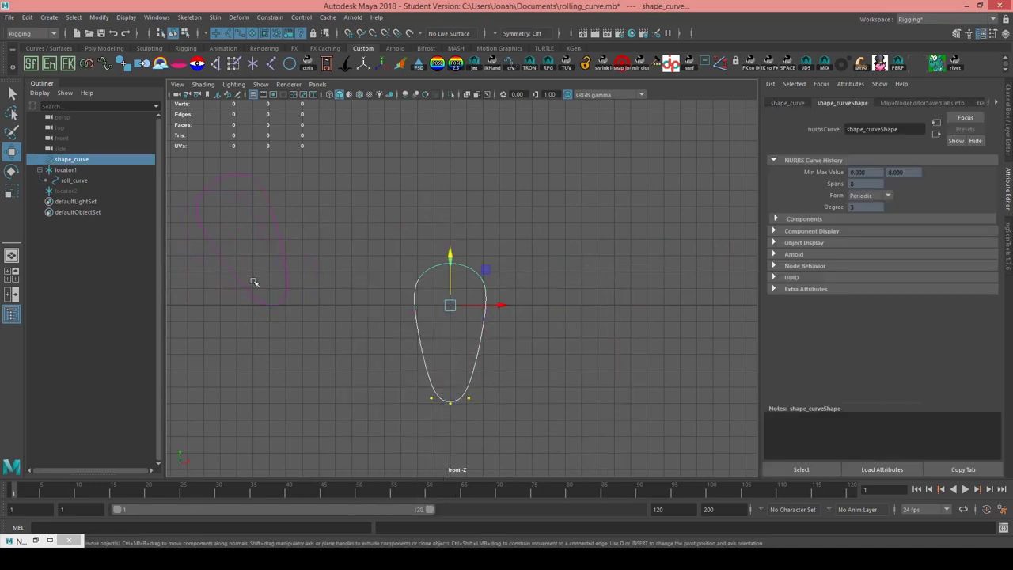
Move locator1 along X with grid snapping to roll the curve attached to it.
{"action": "left_click", "coordinate": [276, 304]}
{"action": "left_click_drag", "start_coordinate": [295, 307], "coordinate": [379, 351]}
{"action": "key", "text": "x"}
{"action": "left_click_drag", "start_coordinate": [411, 305], "coordinate": [453, 311]}
{"action": "left_click", "coordinate": [570, 283]}
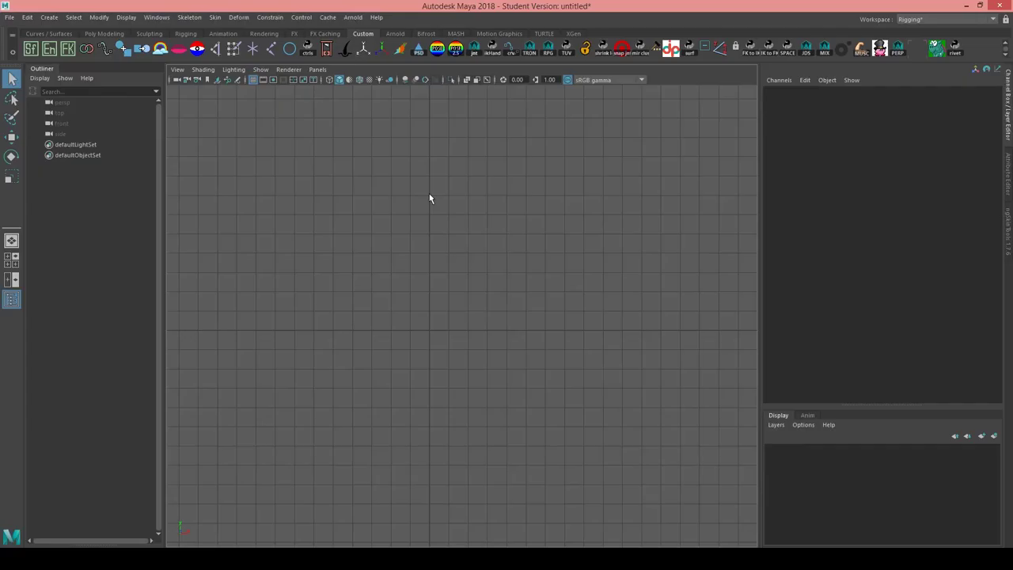
Create a NURBS circle and set its Normal Y to 0 and Normal Z to 1.
{"action": "left_click", "coordinate": [289, 49]}
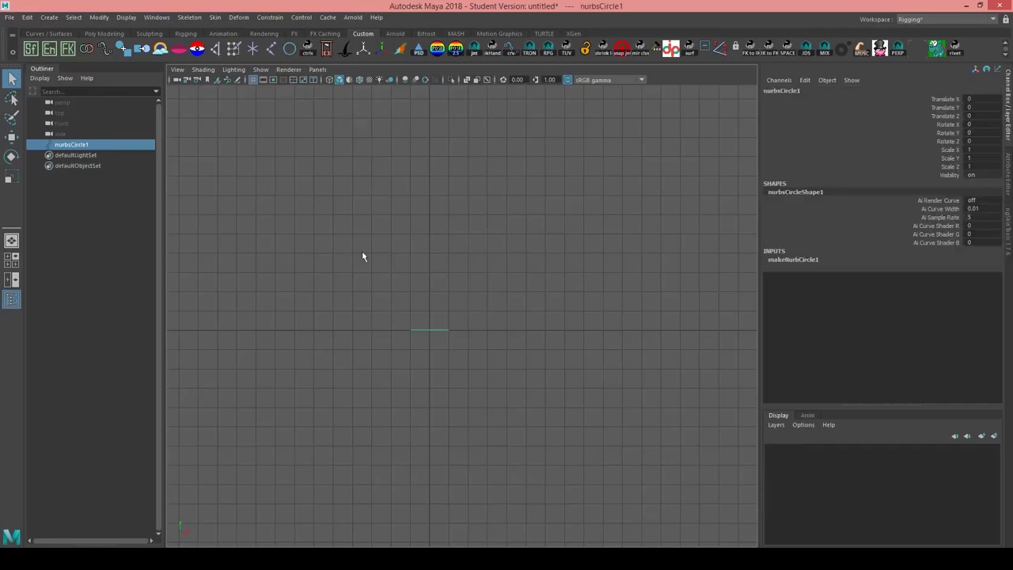
{"action": "left_click", "coordinate": [877, 260]}
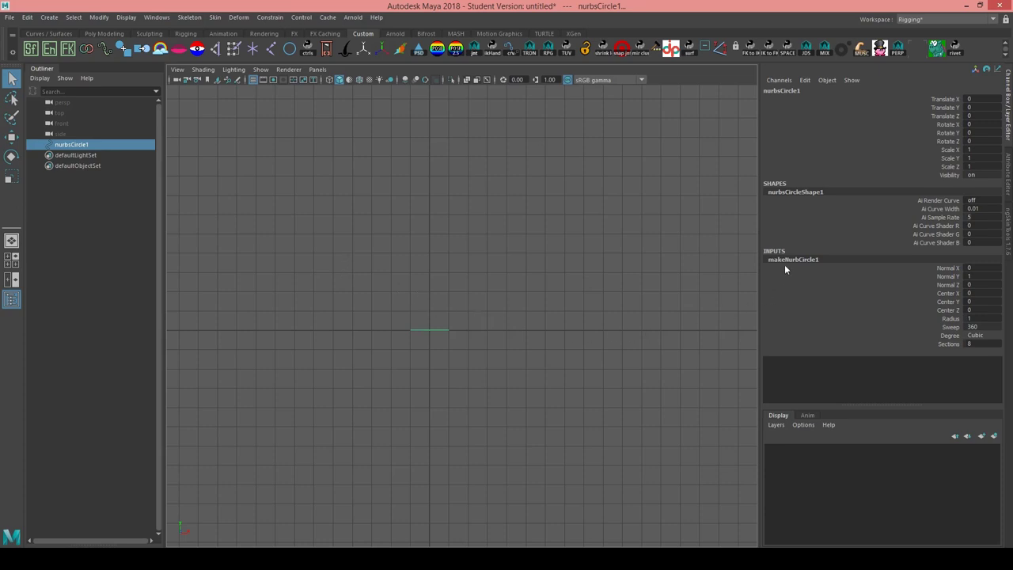
{"action": "double_click", "coordinate": [973, 276]}
{"action": "type", "text": "0"}
{"action": "key", "text": "Return"}
{"action": "double_click", "coordinate": [986, 284]}
{"action": "type", "text": "1"}
{"action": "key", "text": "Return"}
Set the circle's Center Y to 1 in its makeNurbCircle inputs.
{"action": "scroll", "coordinate": [432, 333], "scroll_direction": "up", "scroll_amount": 2}
{"action": "middle_click_drag", "start_coordinate": [445, 320], "coordinate": [486, 304], "text": "alt"}
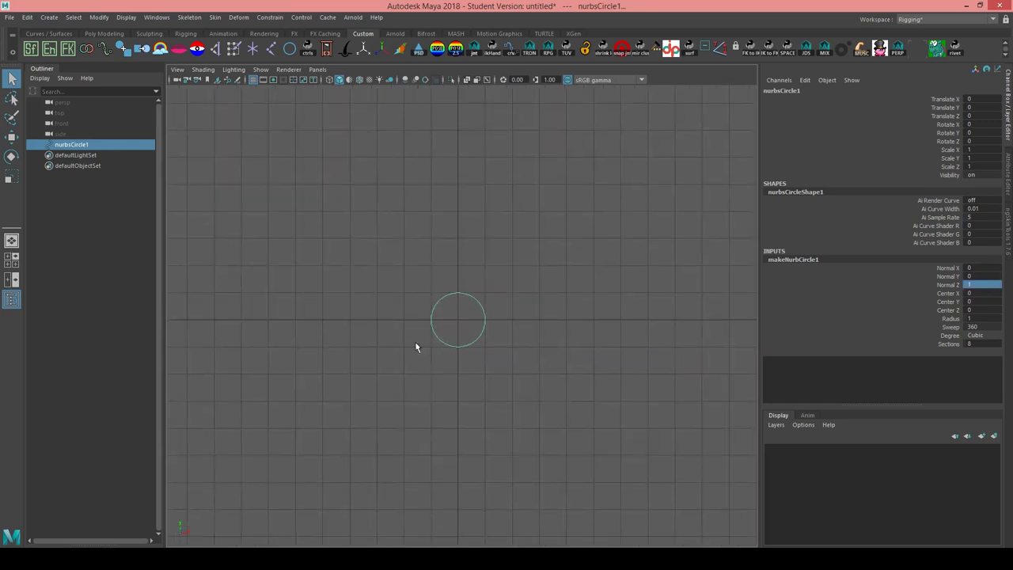
{"action": "left_click", "coordinate": [481, 300]}
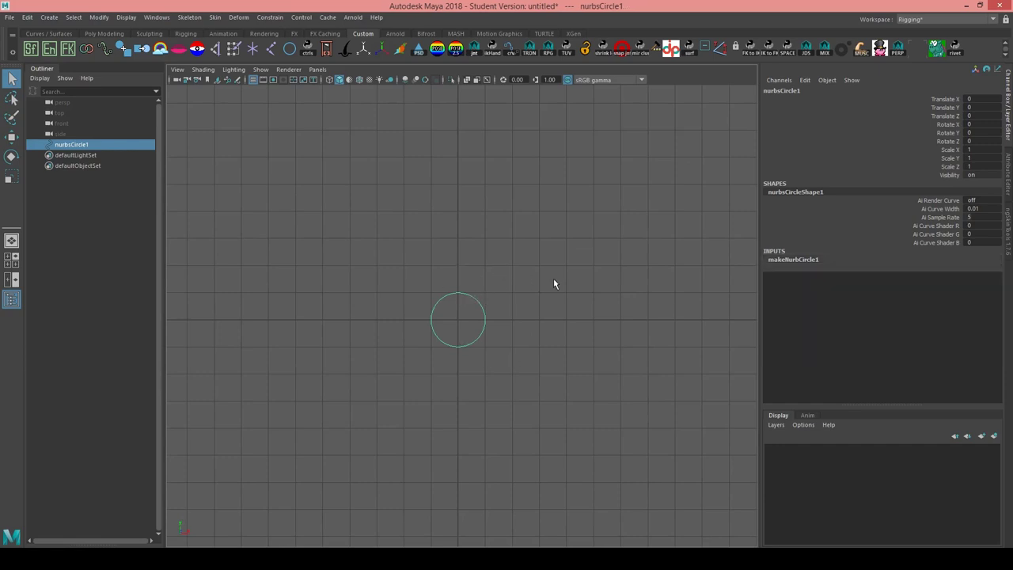
{"action": "right_click_drag", "start_coordinate": [530, 270], "coordinate": [518, 296]}
{"action": "left_click", "coordinate": [816, 259]}
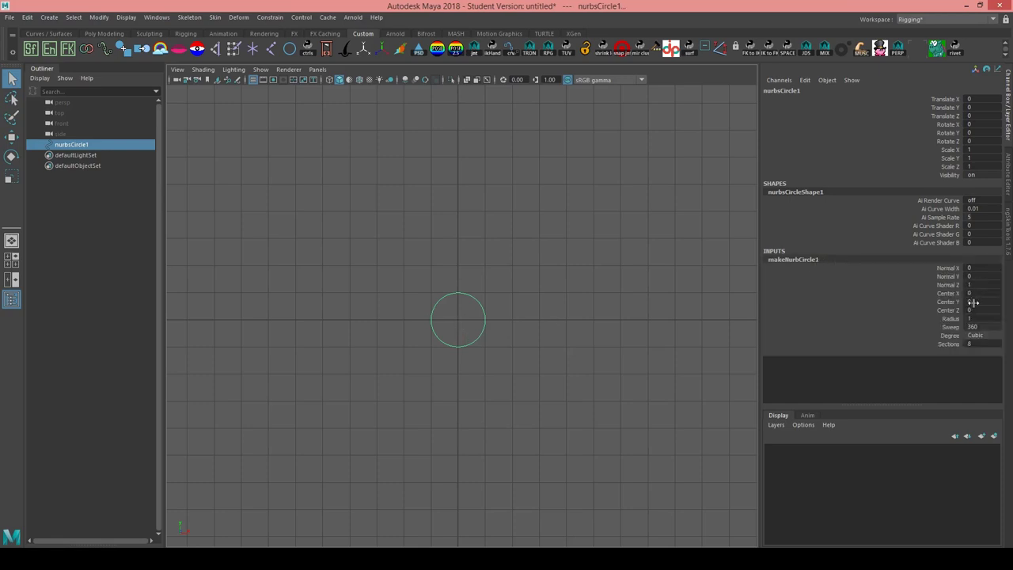
{"action": "left_click", "coordinate": [973, 301]}
{"action": "type", "text": "1"}
{"action": "key", "text": "Return"}
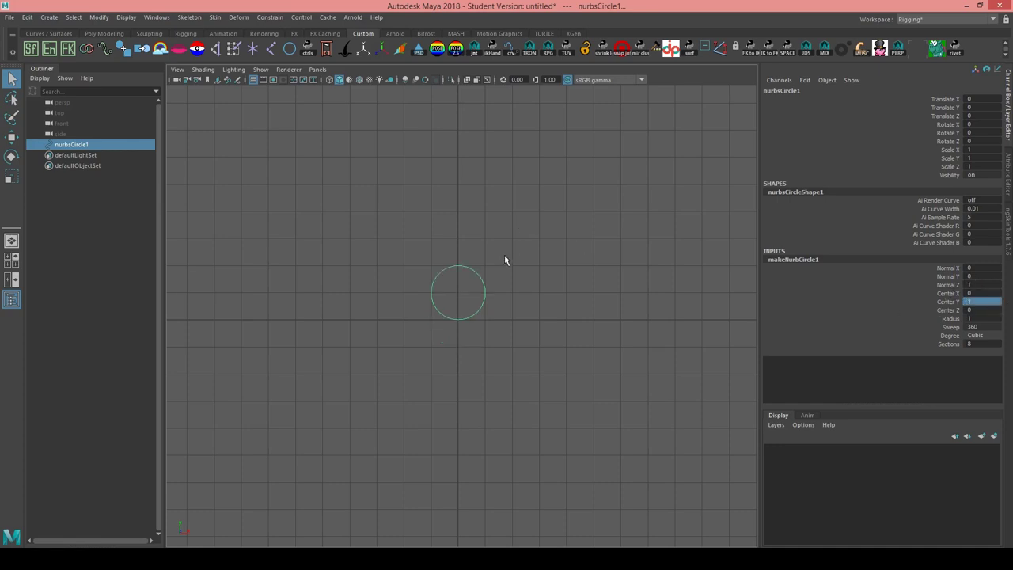
Examine the curve parameter at points along the circle's bottom and top to locate where the curve starts.
{"action": "scroll", "coordinate": [476, 264], "scroll_direction": "up", "scroll_amount": 2}
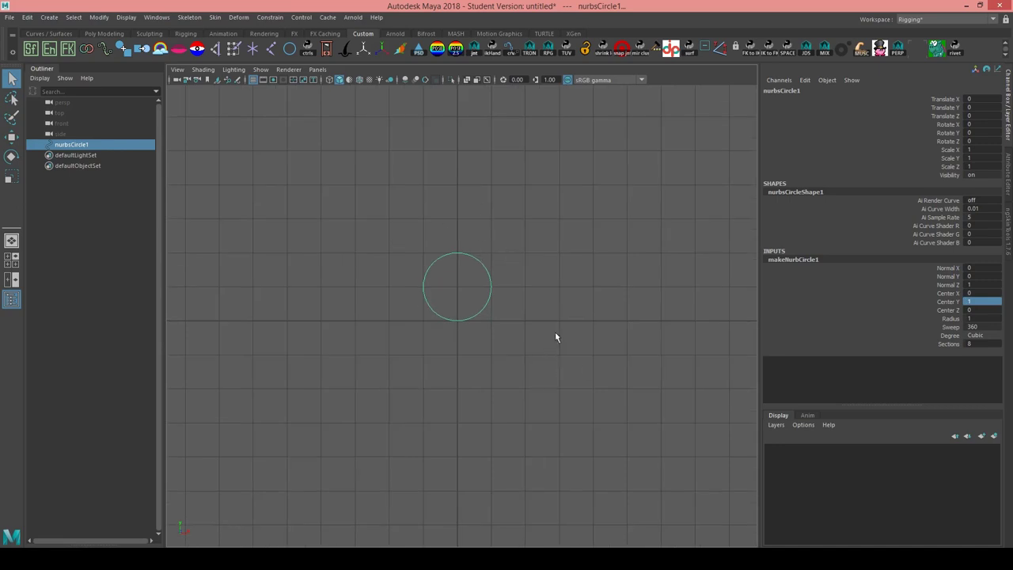
{"action": "scroll", "coordinate": [554, 300], "scroll_direction": "up", "scroll_amount": 3}
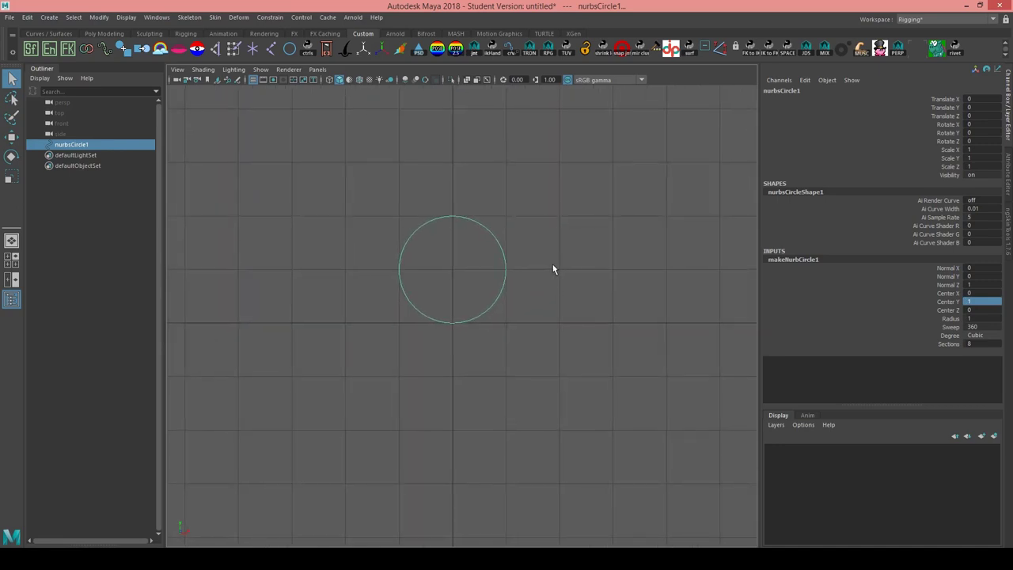
{"action": "right_click_drag", "start_coordinate": [551, 266], "coordinate": [465, 341]}
{"action": "right_click_drag", "start_coordinate": [542, 215], "coordinate": [541, 186]}
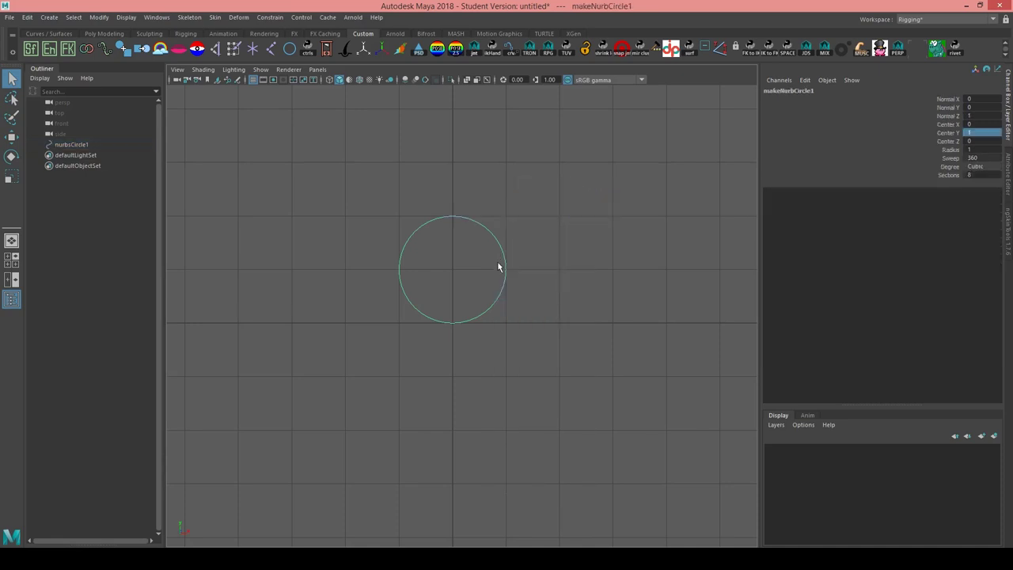
{"action": "left_click", "coordinate": [496, 314]}
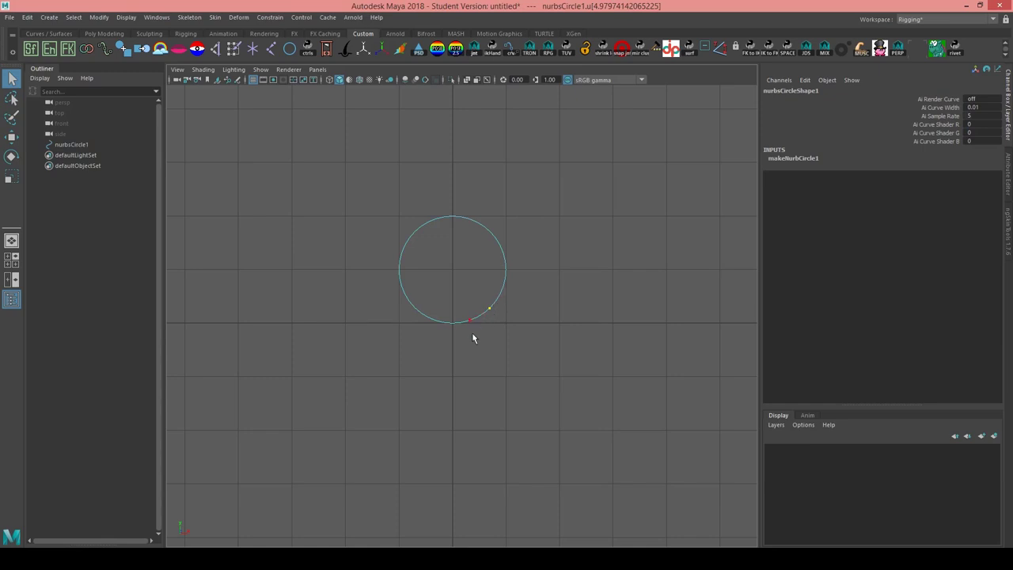
{"action": "left_click", "coordinate": [470, 323]}
{"action": "right_click", "coordinate": [523, 227]}
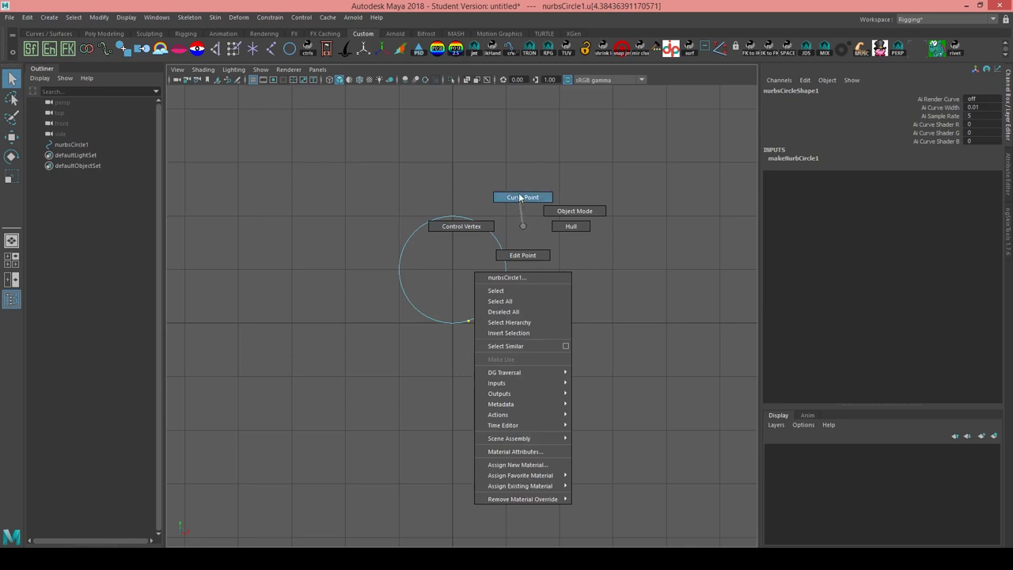
{"action": "right_click_drag", "start_coordinate": [520, 197], "coordinate": [523, 228]}
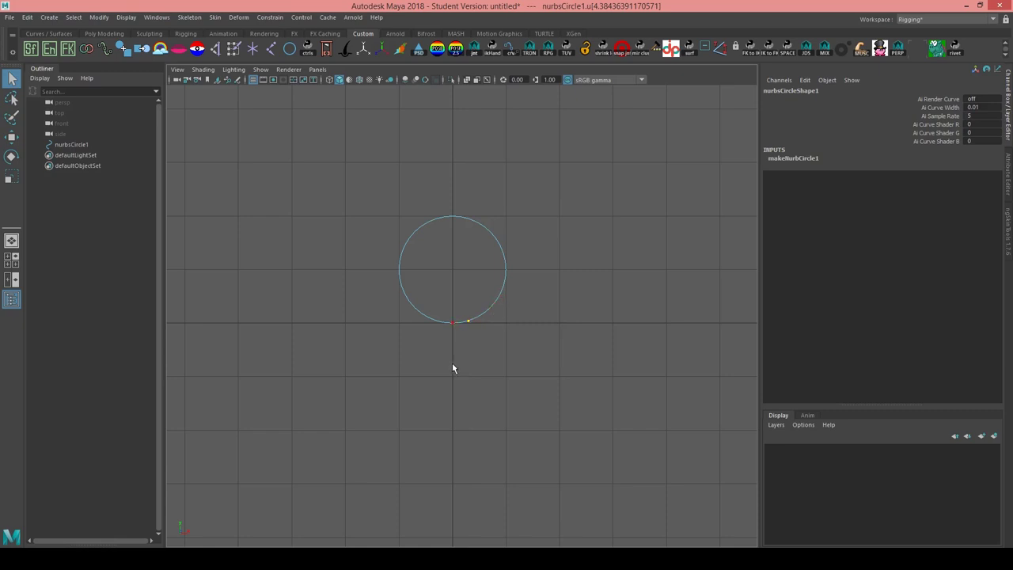
{"action": "left_click_drag", "start_coordinate": [452, 363], "coordinate": [453, 363]}
{"action": "left_click", "coordinate": [452, 216]}
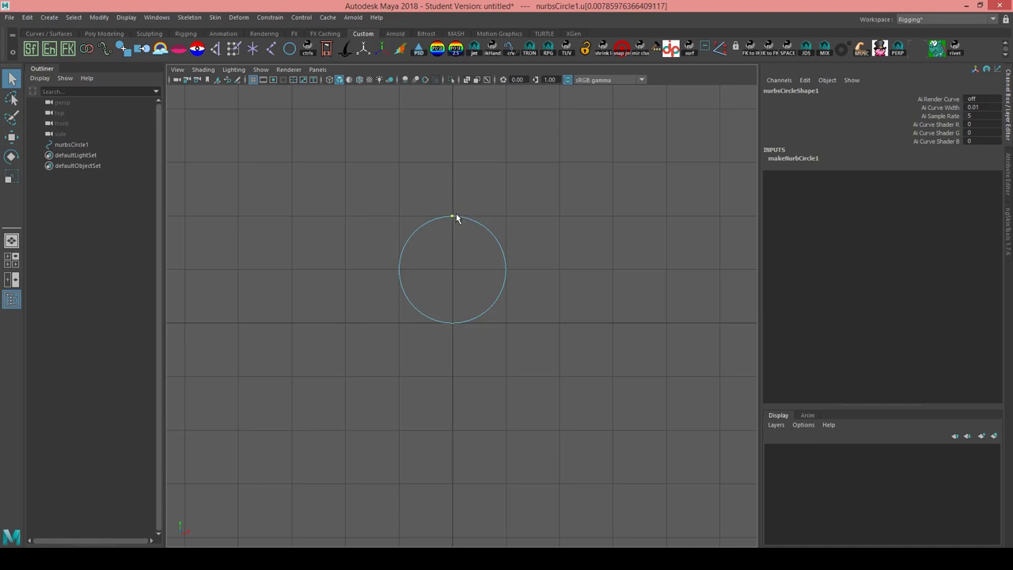
{"action": "left_click", "coordinate": [473, 221]}
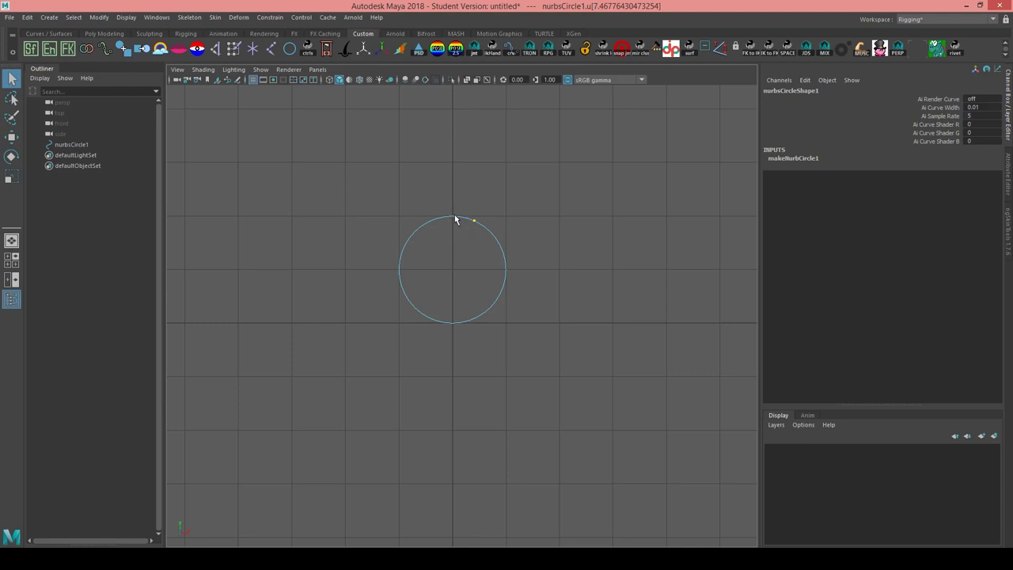
{"action": "left_click", "coordinate": [452, 219]}
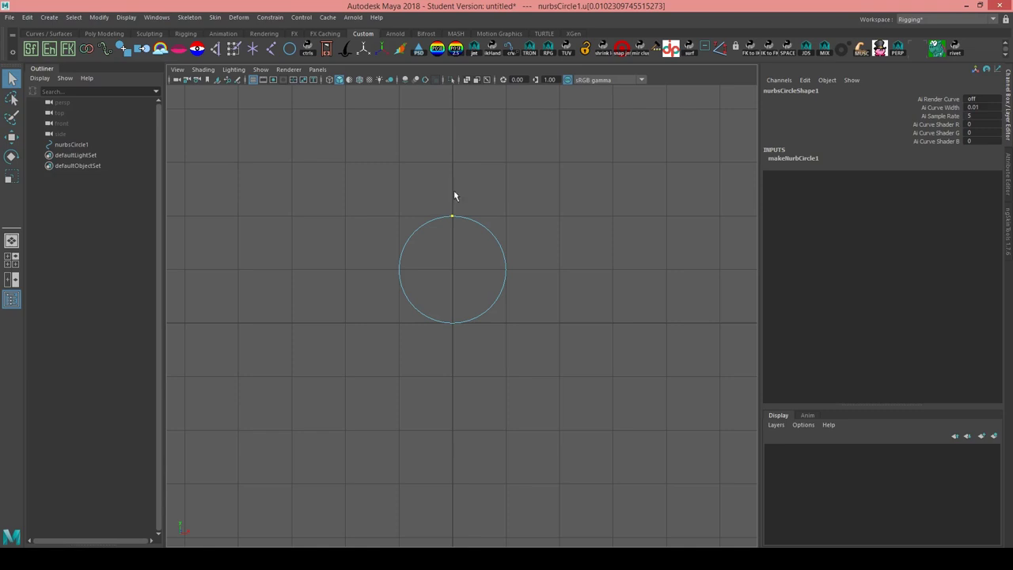
Select all of the circle's control vertices and try rotating them freely.
{"action": "right_click_drag", "start_coordinate": [454, 191], "coordinate": [507, 176]}
{"action": "left_click_drag", "start_coordinate": [547, 177], "coordinate": [539, 220]}
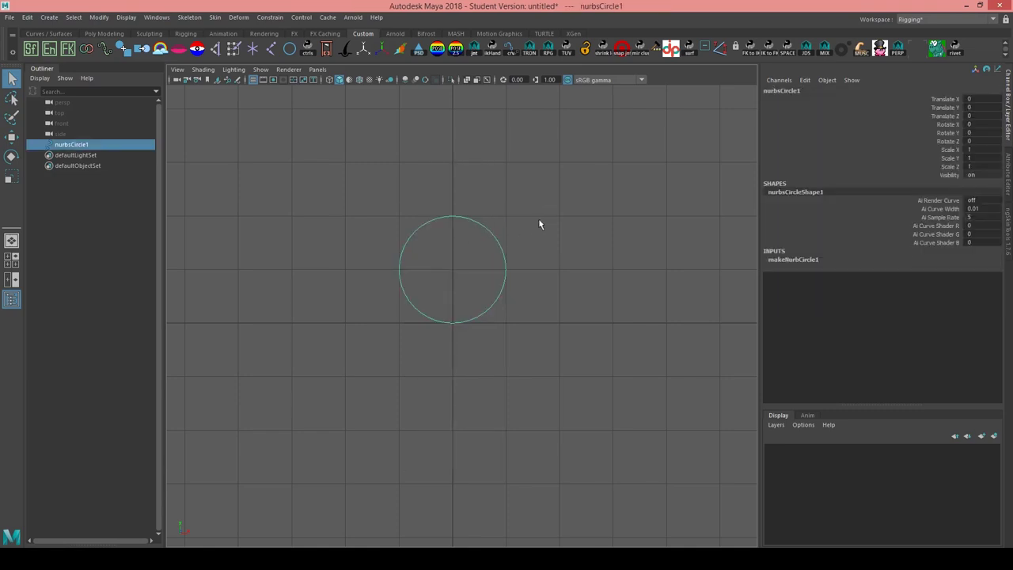
{"action": "right_click_drag", "start_coordinate": [427, 174], "coordinate": [372, 172]}
{"action": "left_click_drag", "start_coordinate": [325, 170], "coordinate": [570, 372]}
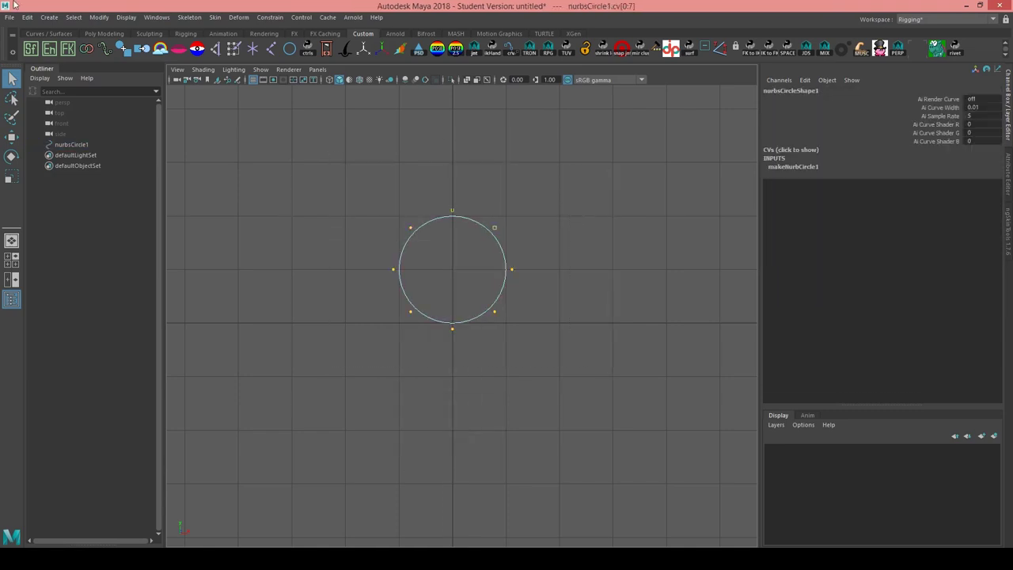
{"action": "key", "text": "e"}
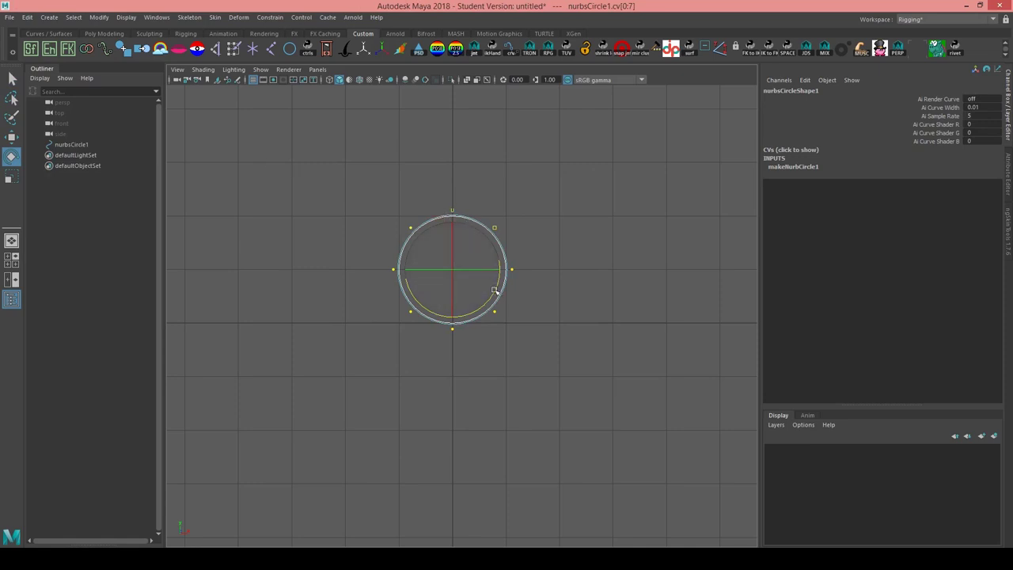
{"action": "left_click_drag", "start_coordinate": [494, 291], "coordinate": [346, 302]}
Set the Rotate tool's step snap to Relative 90 and rotate the circle's control vertices 180 degrees.
{"action": "double_click", "coordinate": [10, 159]}
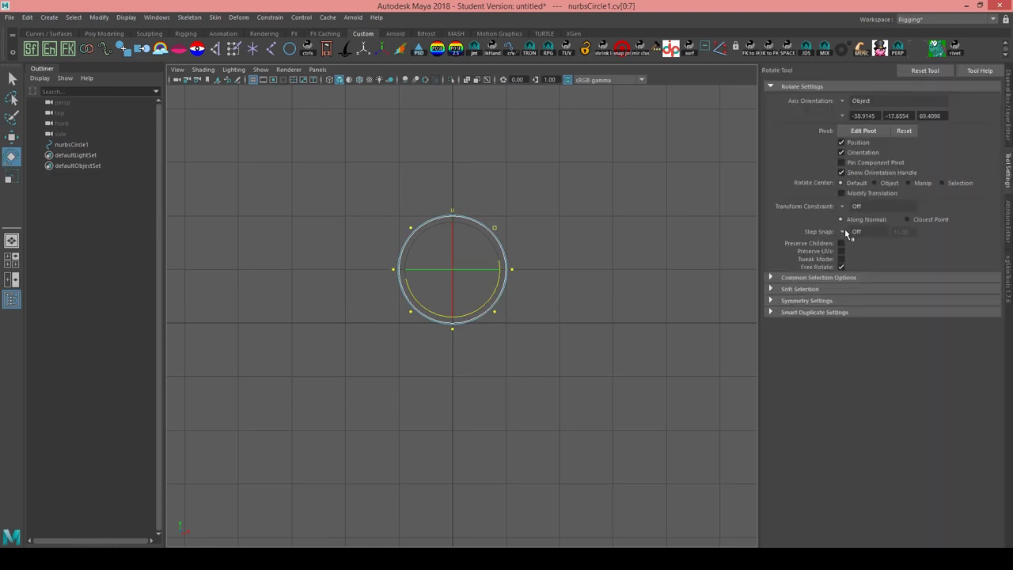
{"action": "left_click", "coordinate": [844, 231]}
{"action": "left_click", "coordinate": [863, 247]}
{"action": "double_click", "coordinate": [902, 232]}
{"action": "type", "text": "90"}
{"action": "key", "text": "Return"}
{"action": "middle_click_drag", "start_coordinate": [356, 149], "coordinate": [466, 162]}
Check the bottom control vertex and the curve parameters around the circle to verify the start's position and direction.
{"action": "right_click", "coordinate": [519, 197]}
{"action": "right_click_drag", "start_coordinate": [518, 195], "coordinate": [467, 196]}
{"action": "left_click", "coordinate": [514, 212]}
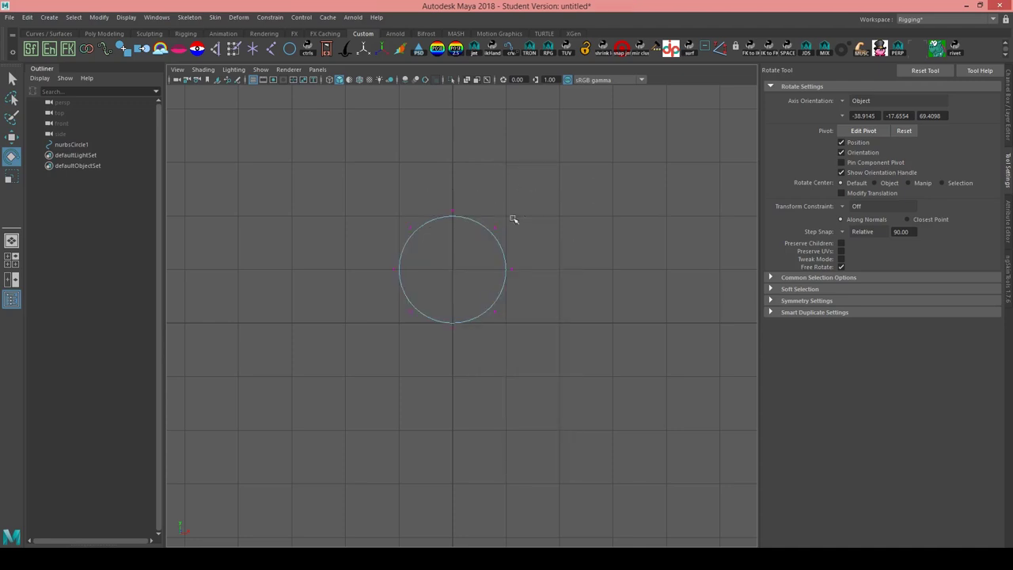
{"action": "left_click", "coordinate": [452, 331]}
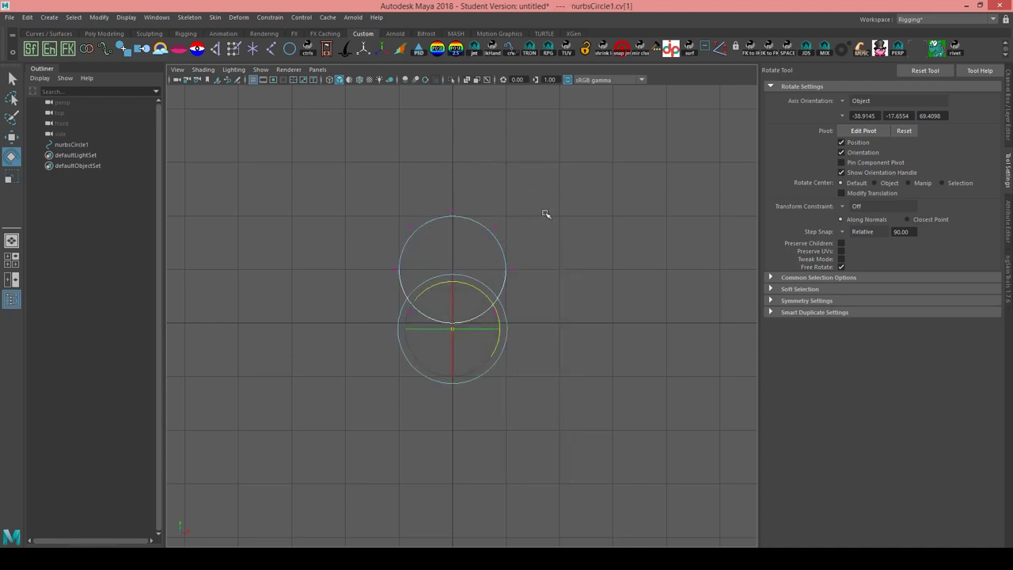
{"action": "right_click_drag", "start_coordinate": [451, 231], "coordinate": [498, 210]}
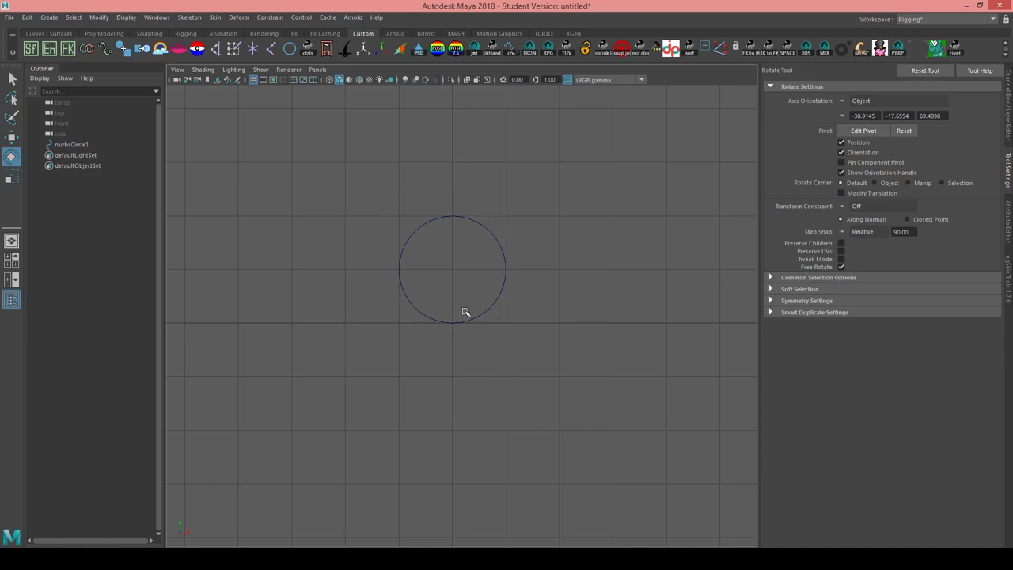
{"action": "left_click_drag", "start_coordinate": [464, 310], "coordinate": [468, 338]}
{"action": "right_click_drag", "start_coordinate": [539, 259], "coordinate": [541, 232]}
{"action": "left_click", "coordinate": [535, 273]}
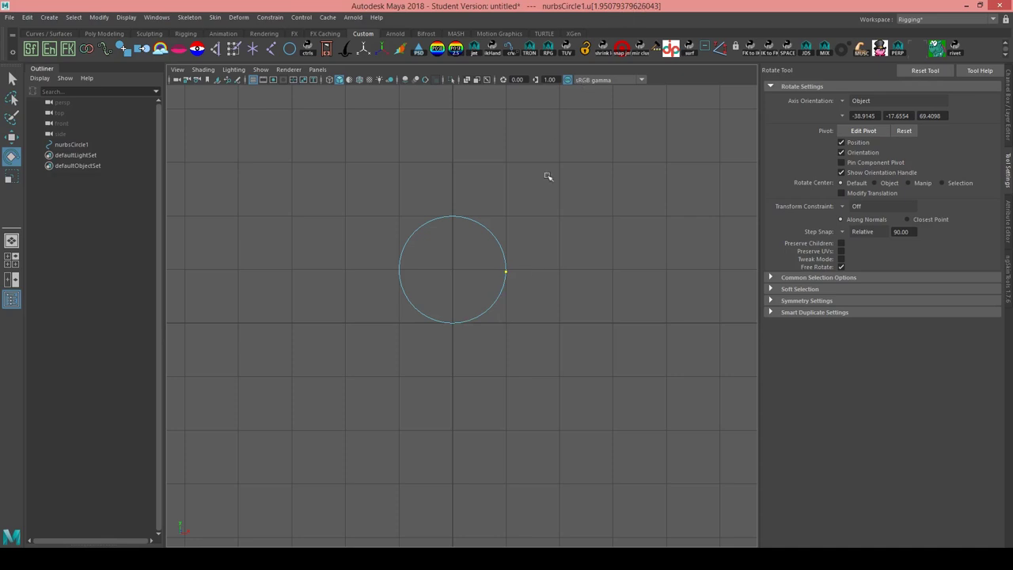
{"action": "left_click", "coordinate": [473, 318]}
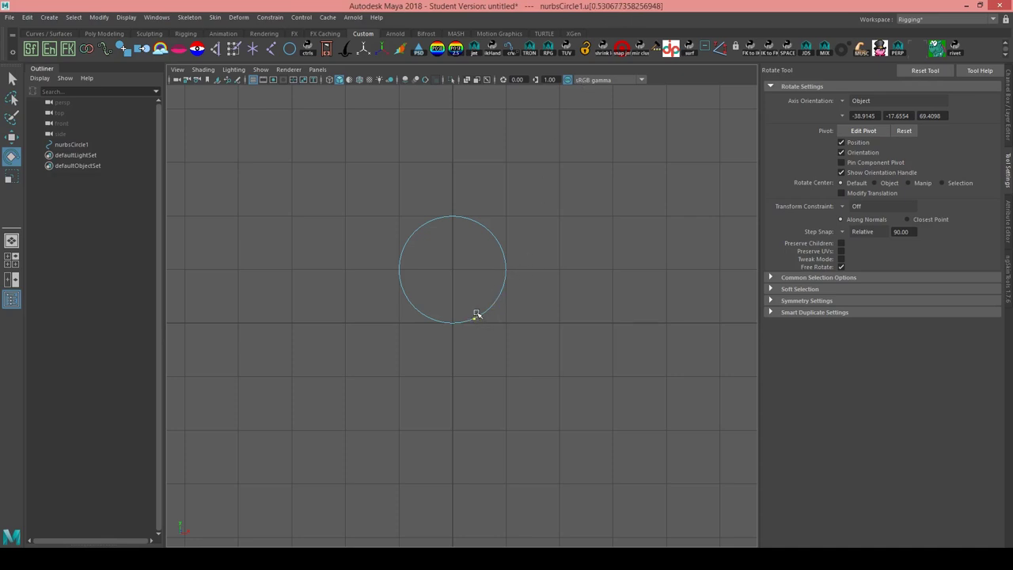
{"action": "left_click", "coordinate": [491, 306]}
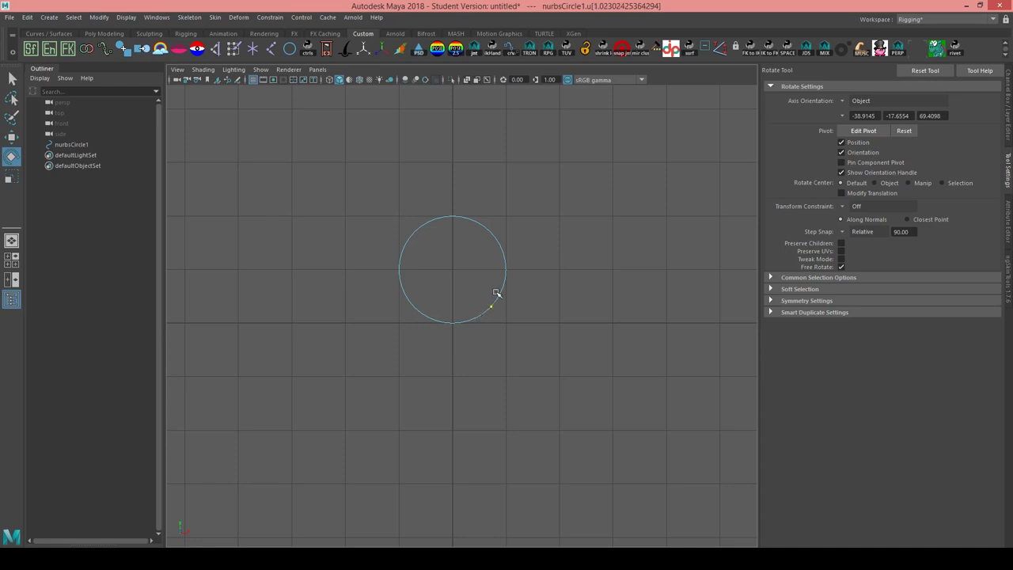
{"action": "left_click", "coordinate": [403, 249]}
{"action": "left_click", "coordinate": [412, 306]}
Delete the circle's construction history in object mode and duplicate the circle.
{"action": "key", "text": "F8"}
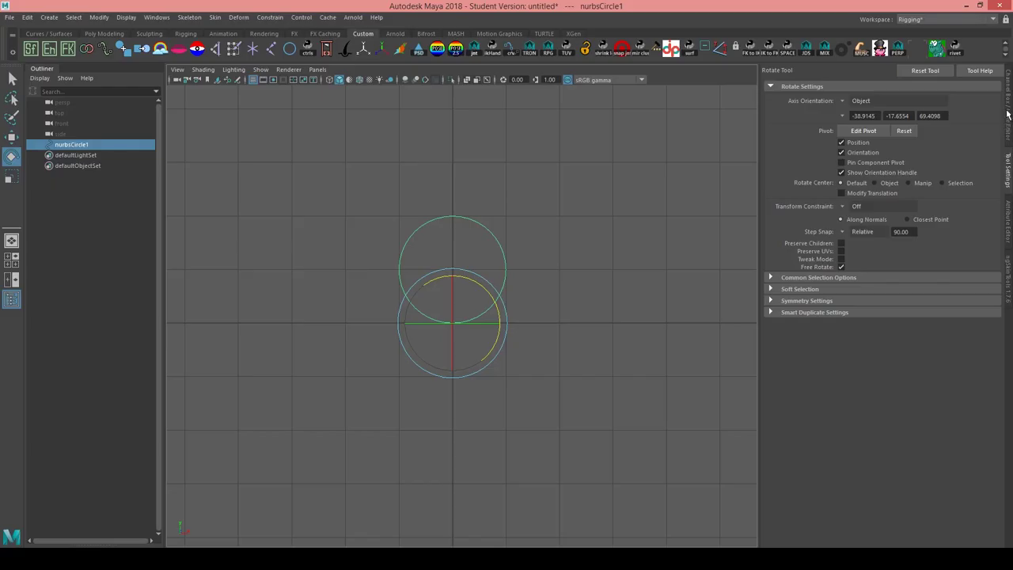
{"action": "left_click", "coordinate": [1007, 119]}
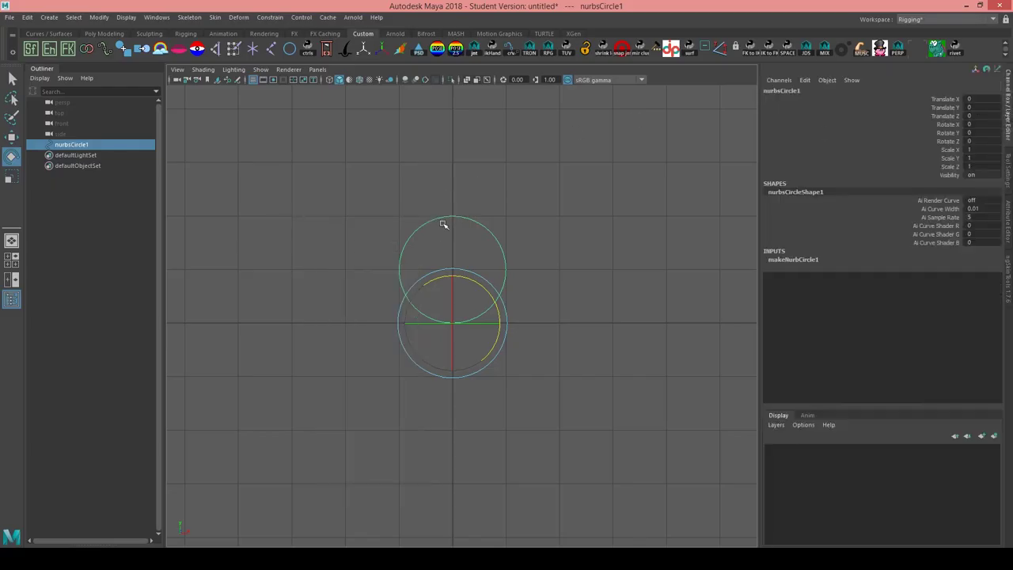
{"action": "key", "text": "alt+shift+d"}
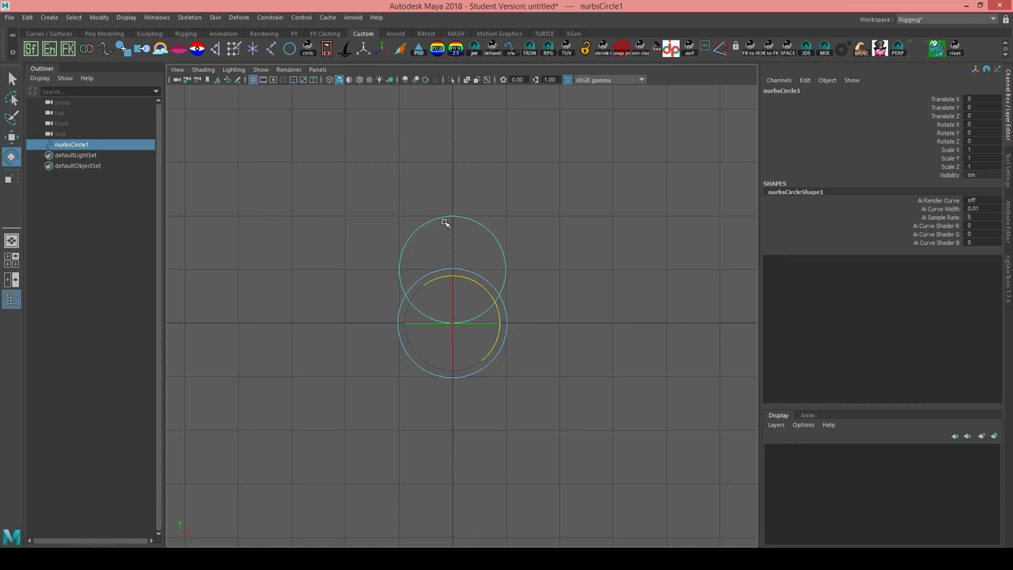
{"action": "key", "text": "ctrl+d"}
Rename the original circle nurbsCircle1 as curve_wheel_C_static.
{"action": "double_click", "coordinate": [91, 148]}
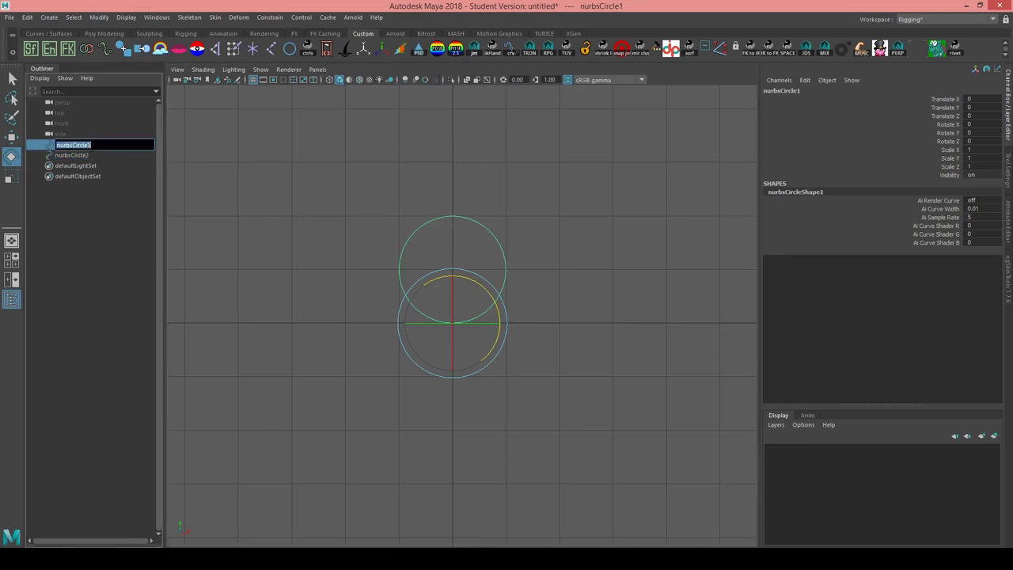
{"action": "left_click", "coordinate": [99, 212]}
{"action": "double_click", "coordinate": [105, 147]}
{"action": "type", "text": "curve_wheel_C_static"}
{"action": "key", "text": "Return"}
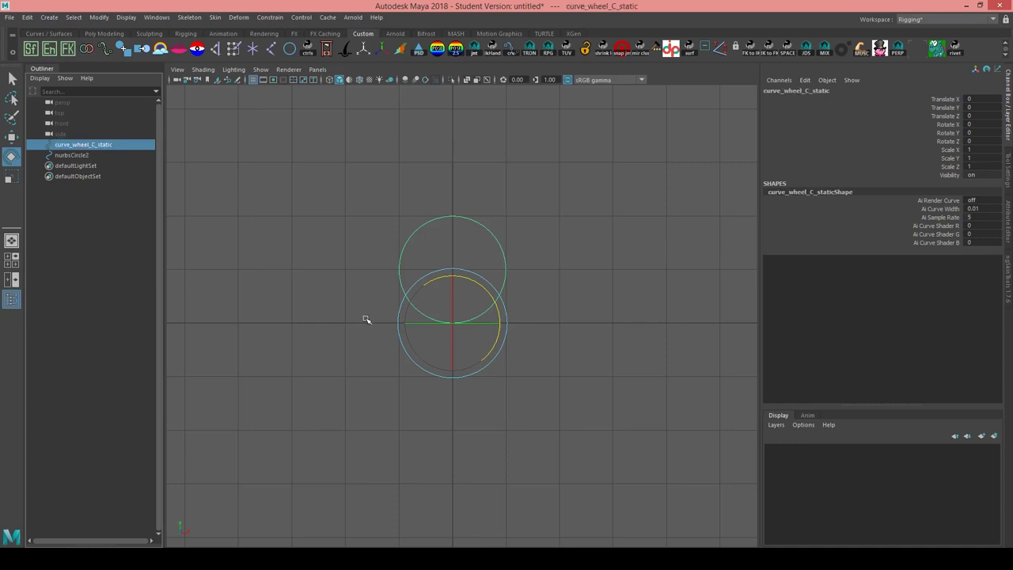
Rename the duplicated circle nurbsCircle2 as curve_wheel_C_rolling.
{"action": "double_click", "coordinate": [102, 154]}
{"action": "type", "text": "curve"}
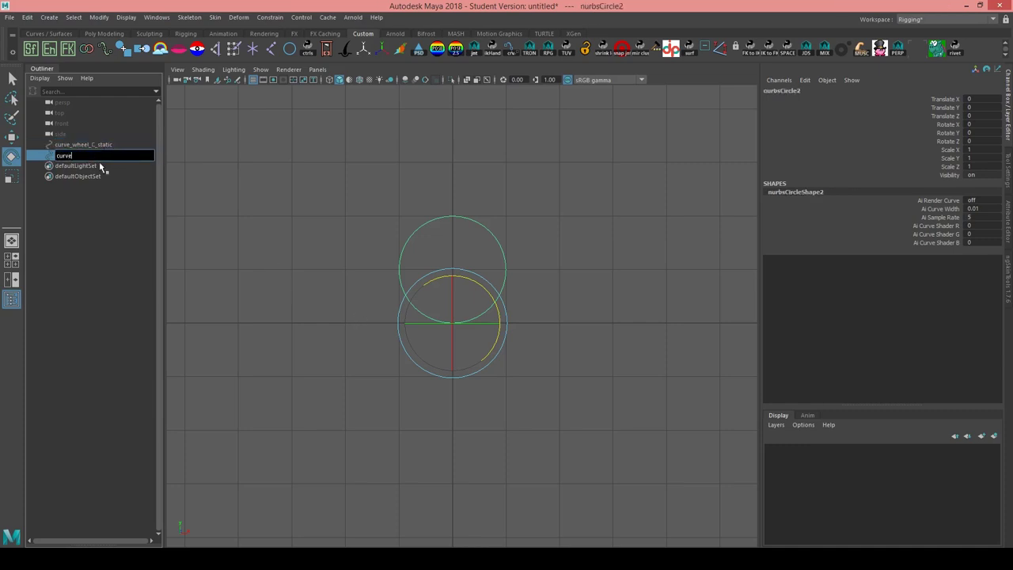
{"action": "type", "text": "_wheel_C_rolling"}
{"action": "key", "text": "Return"}
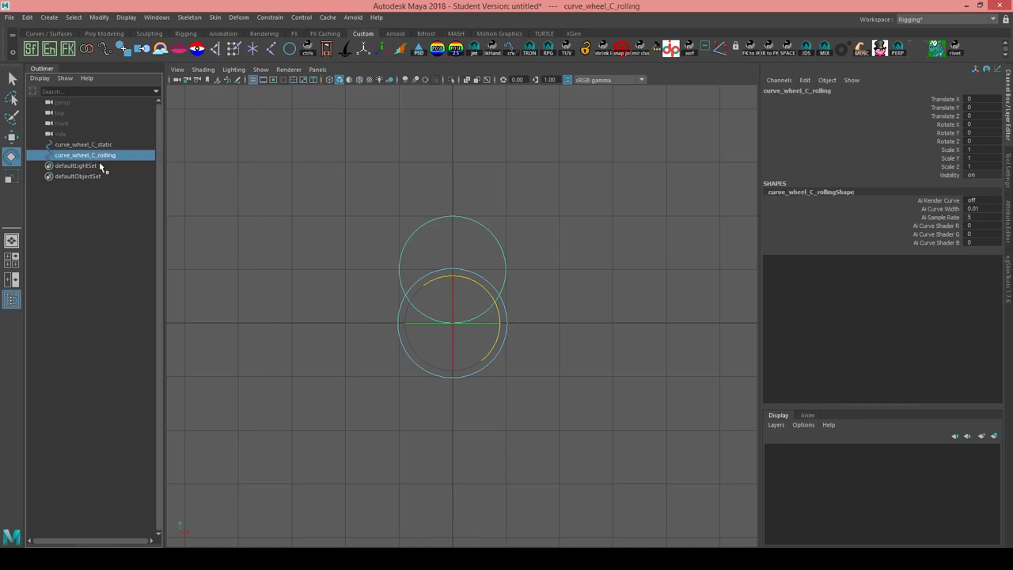
Create a locator at the world origin.
{"action": "left_click", "coordinate": [441, 209]}
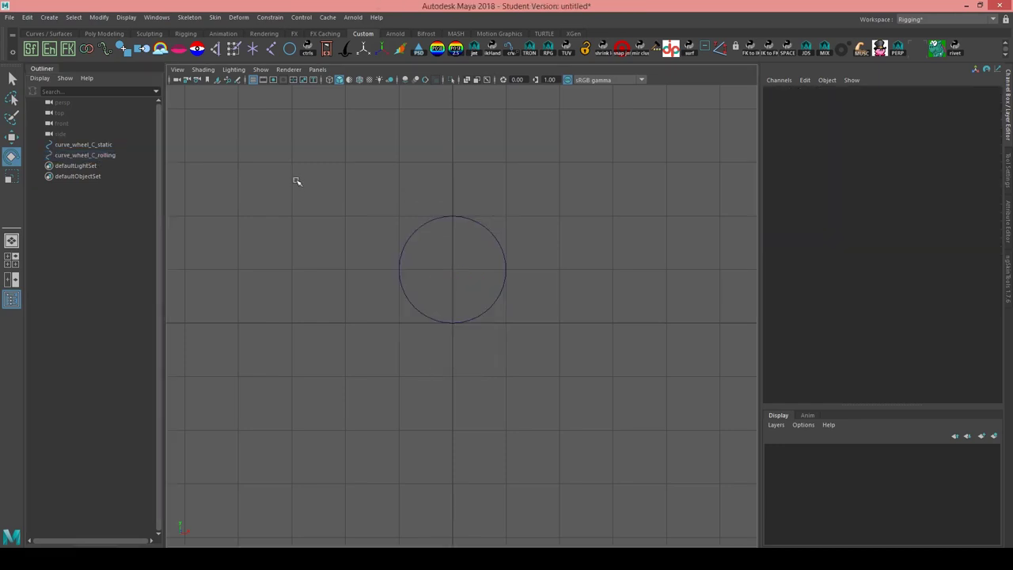
{"action": "left_click", "coordinate": [253, 49]}
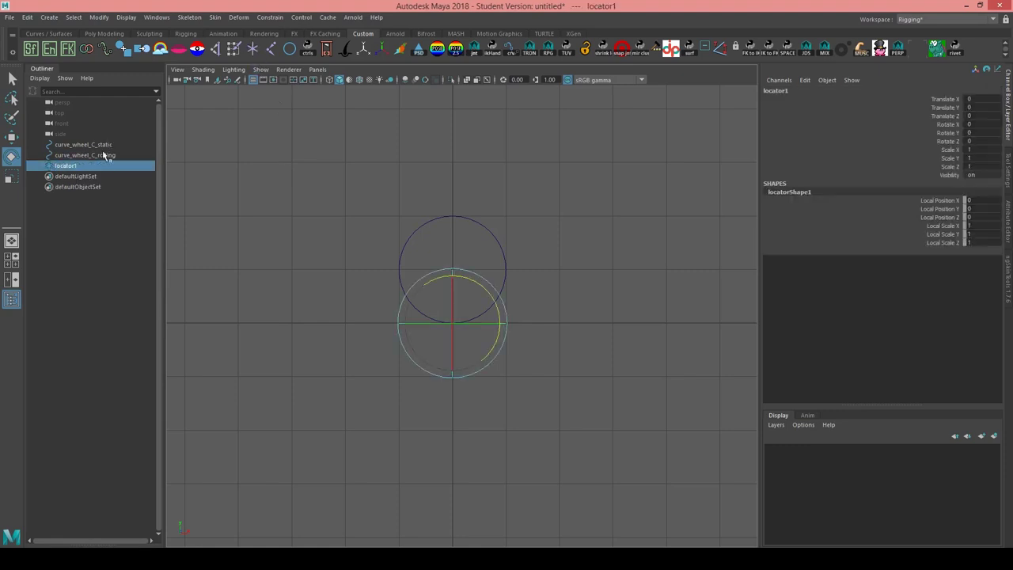
Try moving the new locator along the X axis and undo the move.
{"action": "key", "text": "w"}
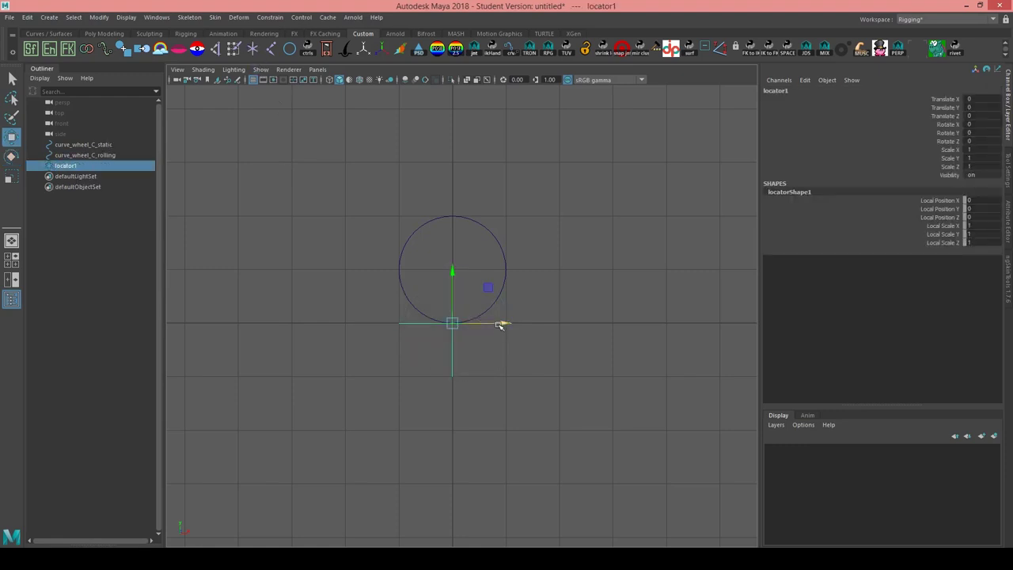
{"action": "left_click_drag", "start_coordinate": [499, 324], "coordinate": [625, 339]}
{"action": "key", "text": "ctrl+z"}
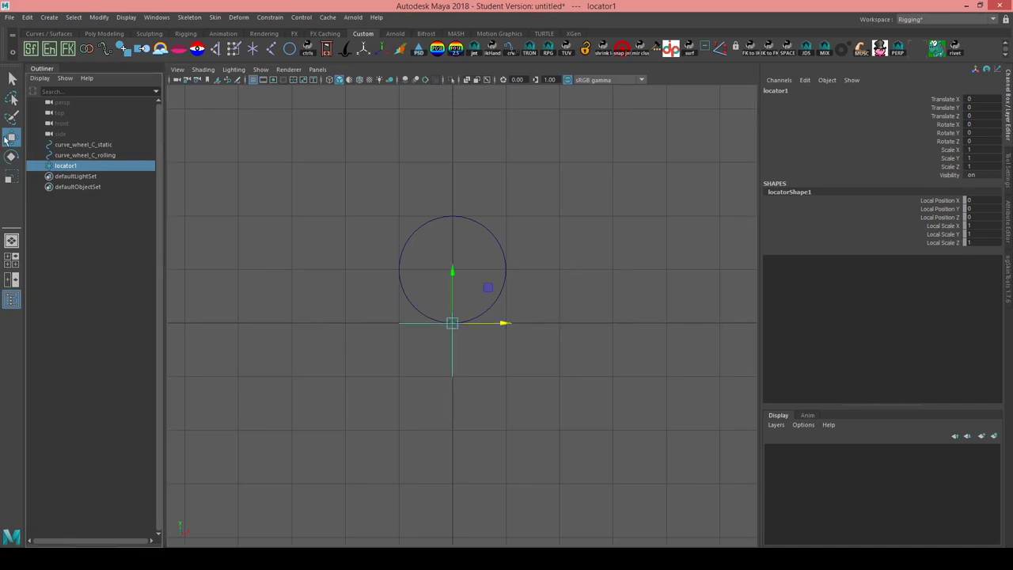
Rename the new locator as loc_wheel_C_rolling_contact_point.
{"action": "double_click", "coordinate": [88, 166]}
{"action": "type", "text": "loc_wheel_C_rolling_contact_poin"}
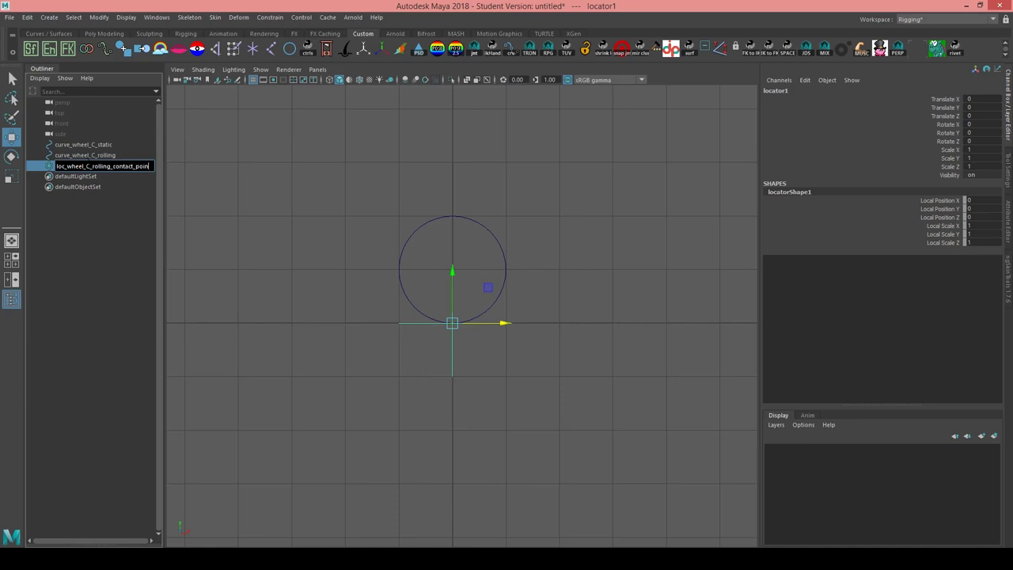
{"action": "type", "text": "t"}
{"action": "key", "text": "Return"}
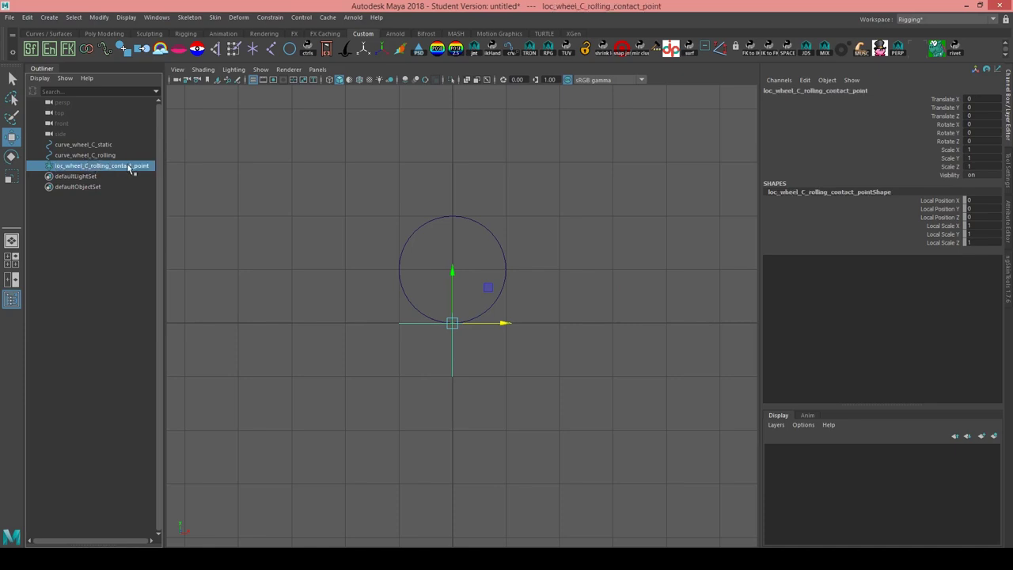
Duplicate the rolling contact locator and rename the copy as loc_wheel_C_static_contact_point.
{"action": "key", "text": "ctrl+d"}
{"action": "left_click_drag", "start_coordinate": [166, 179], "coordinate": [208, 179]}
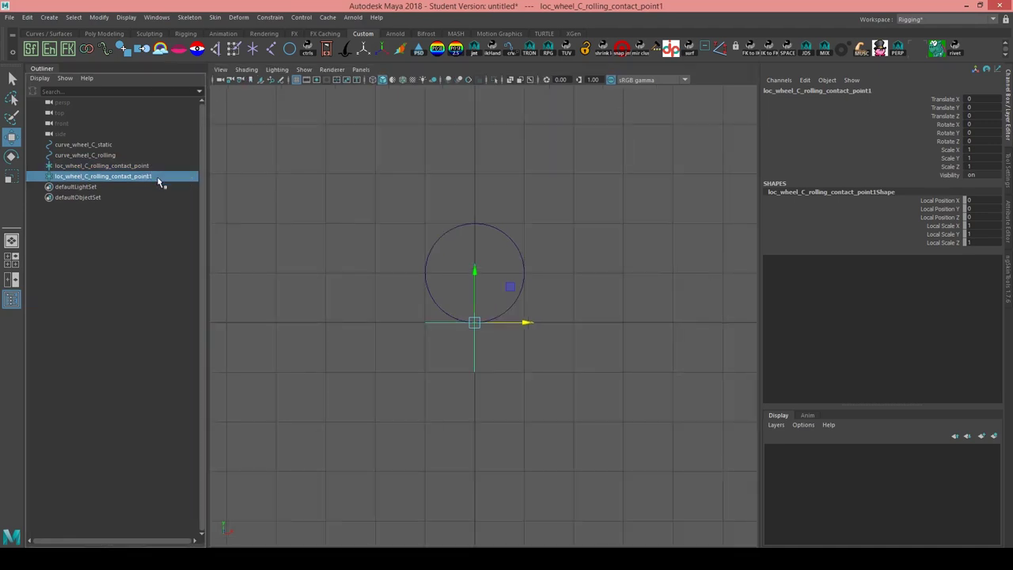
{"action": "double_click", "coordinate": [158, 177]}
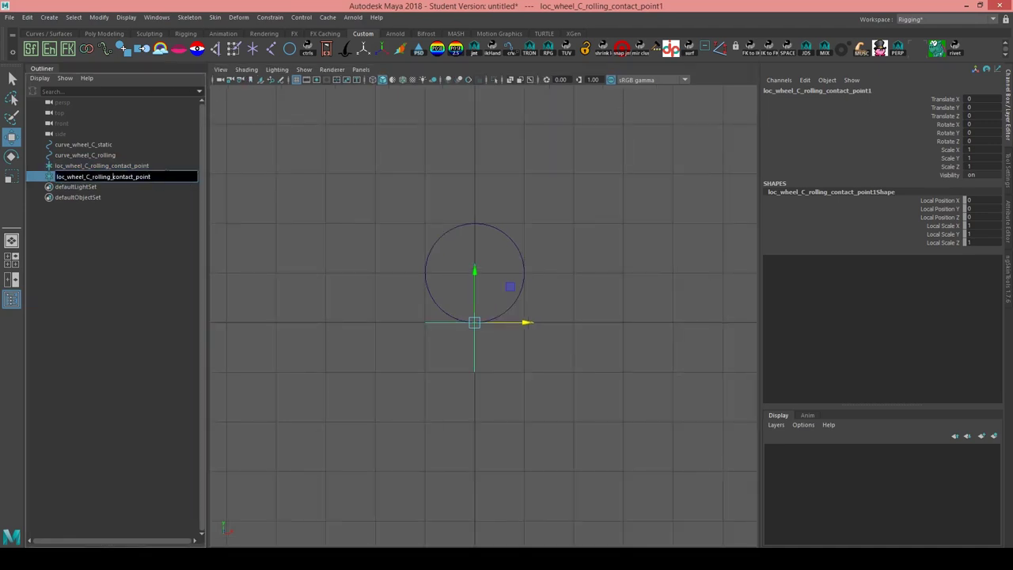
{"action": "key", "text": "BackSpace"}
{"action": "key", "text": "BackSpace"}
{"action": "key", "text": "BackSpace"}
{"action": "key", "text": "BackSpace"}
{"action": "key", "text": "BackSpace"}
{"action": "key", "text": "BackSpace"}
{"action": "key", "text": "BackSpace"}
{"action": "type", "text": "static"}
{"action": "key", "text": "Return"}
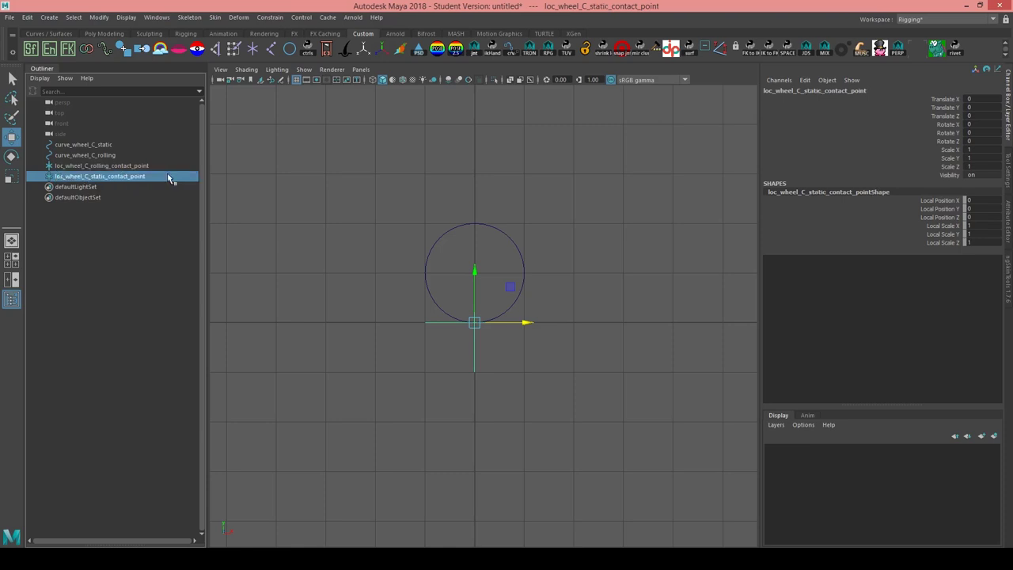
Try moving the rolling contact locator along X and the static contact locator around the wheel's base, undoing each move.
{"action": "left_click", "coordinate": [138, 166]}
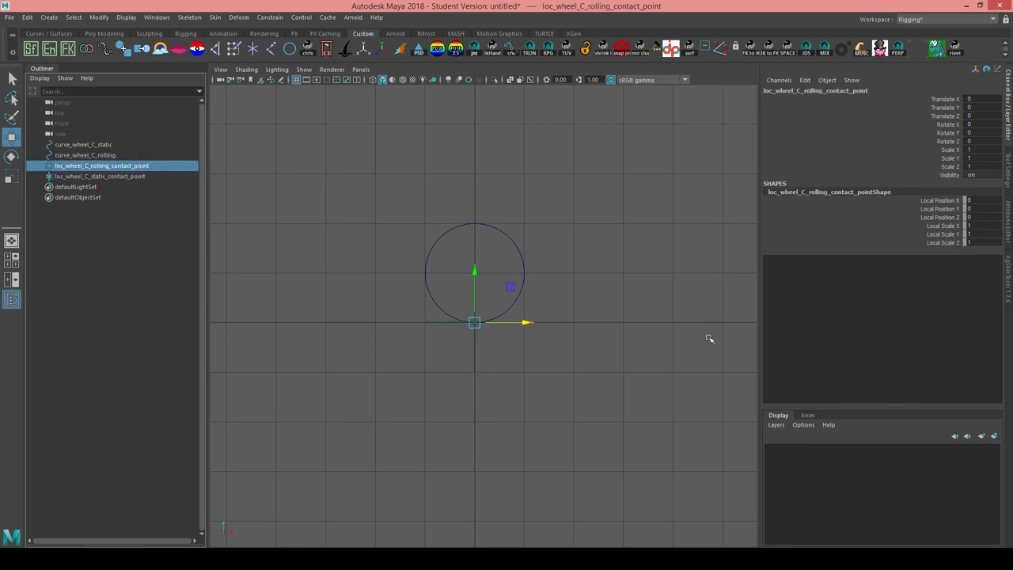
{"action": "middle_click_drag", "start_coordinate": [581, 367], "coordinate": [501, 361], "text": "alt"}
{"action": "left_click_drag", "start_coordinate": [430, 320], "coordinate": [623, 345]}
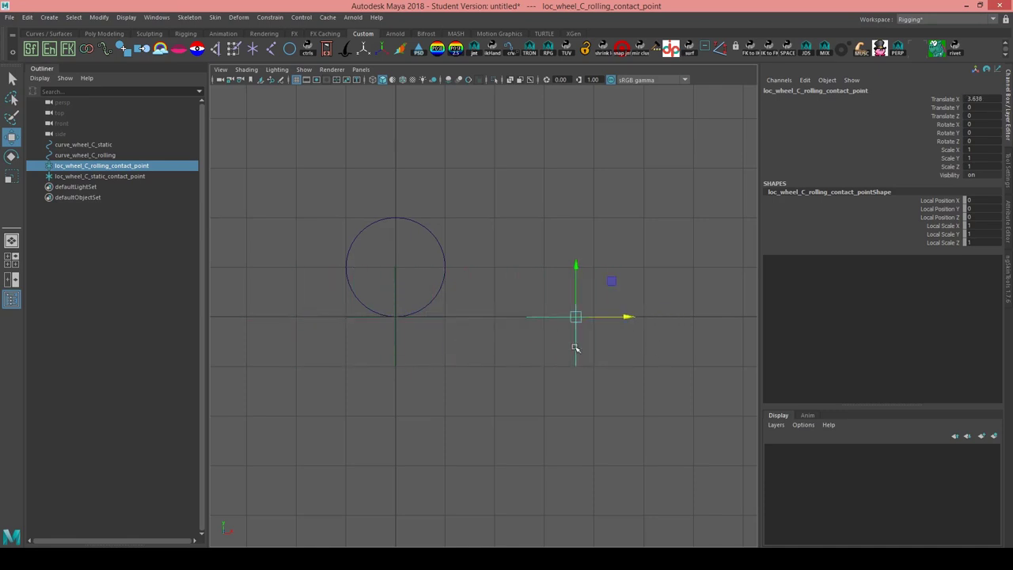
{"action": "key", "text": "ctrl+z"}
{"action": "left_click", "coordinate": [130, 175]}
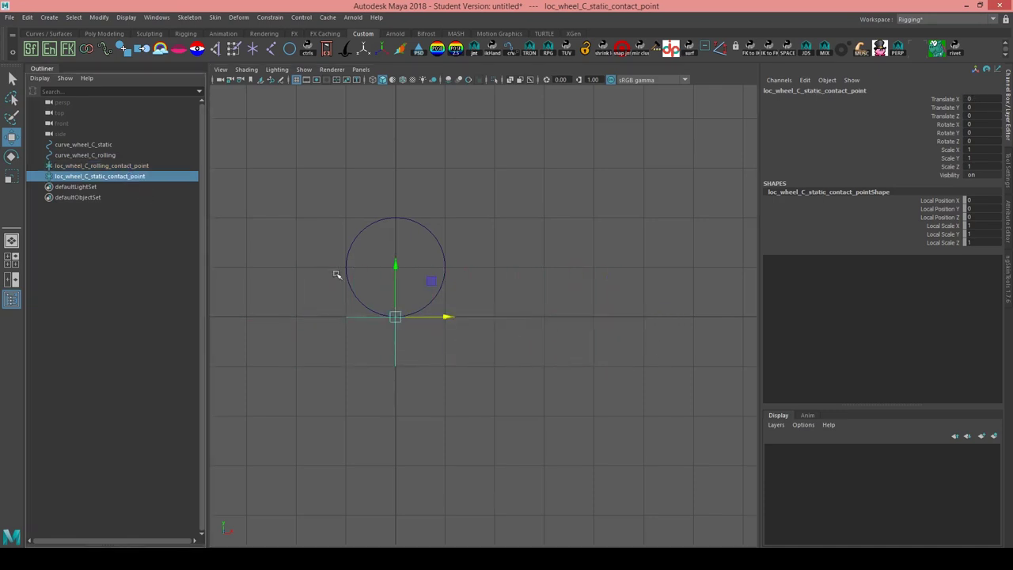
{"action": "mouse_move", "coordinate": [395, 315]}
{"action": "left_mouse_down"}
{"action": "mouse_move", "coordinate": [432, 303]}
{"action": "mouse_move", "coordinate": [448, 255]}
{"action": "mouse_move", "coordinate": [427, 207]}
{"action": "mouse_move", "coordinate": [388, 199]}
{"action": "mouse_move", "coordinate": [337, 276]}
{"action": "mouse_move", "coordinate": [381, 313]}
{"action": "left_mouse_up"}
{"action": "key", "text": "ctrl+z"}
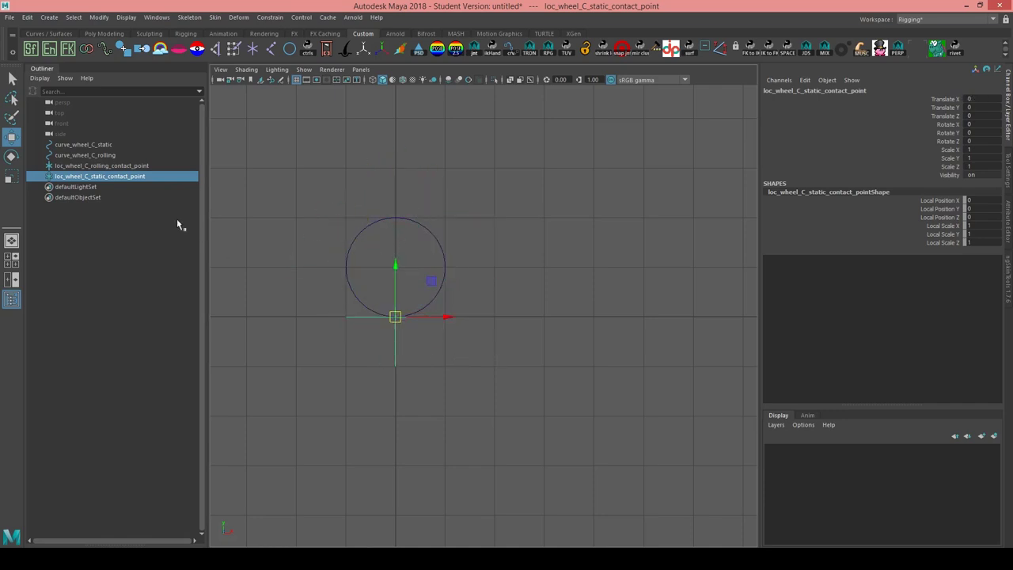
Select the rolling contact locator and open the Node Editor to work with its node.
{"action": "left_click", "coordinate": [136, 166]}
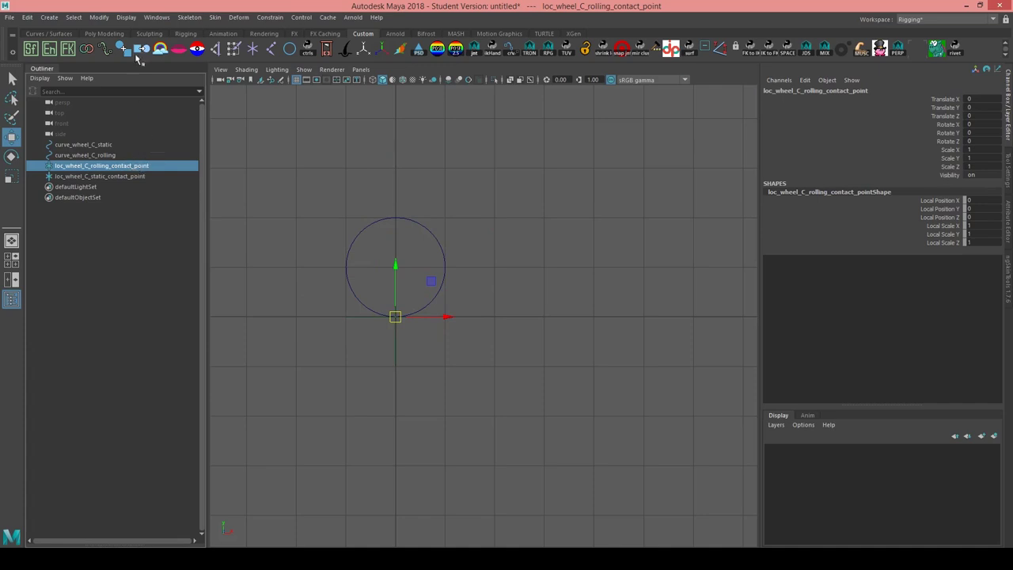
{"action": "left_click", "coordinate": [156, 18]}
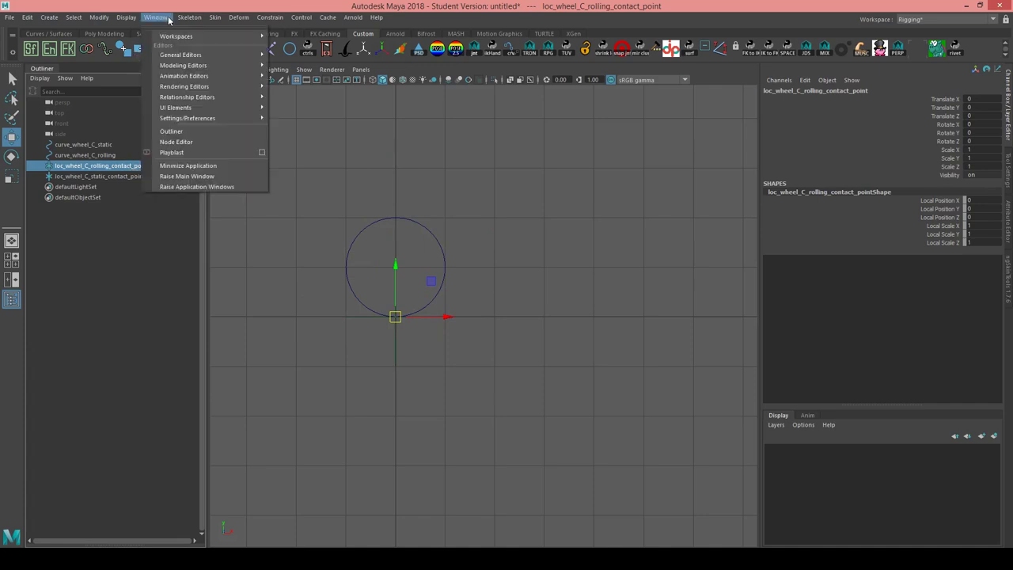
{"action": "left_click", "coordinate": [178, 144]}
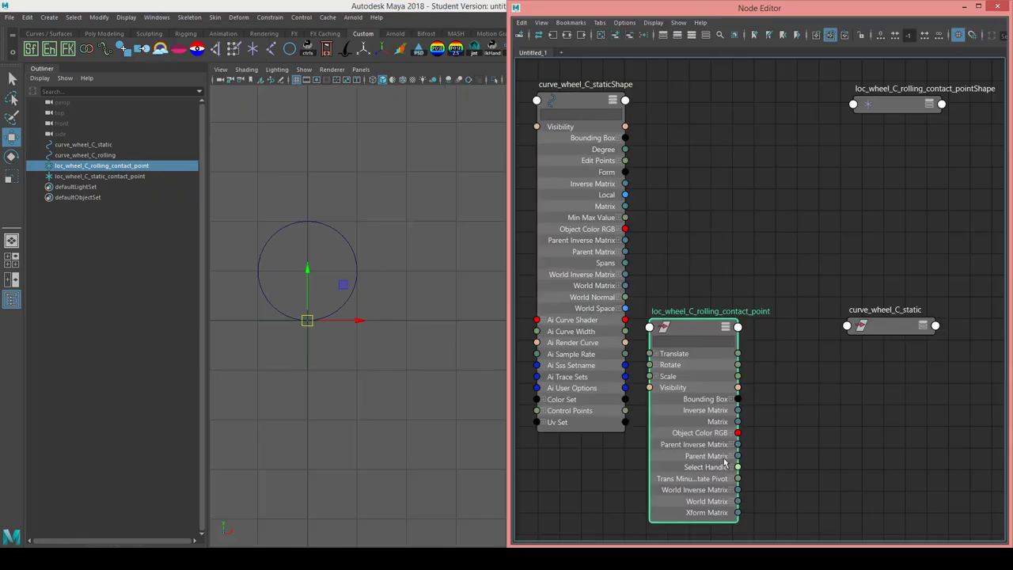
Create a curveInfo node and connect World Space[0] of curve_wheel_C_staticShape to its inputCurve.
{"action": "left_click", "coordinate": [705, 210]}
{"action": "key", "text": "Tab"}
{"action": "type", "text": "cu"}
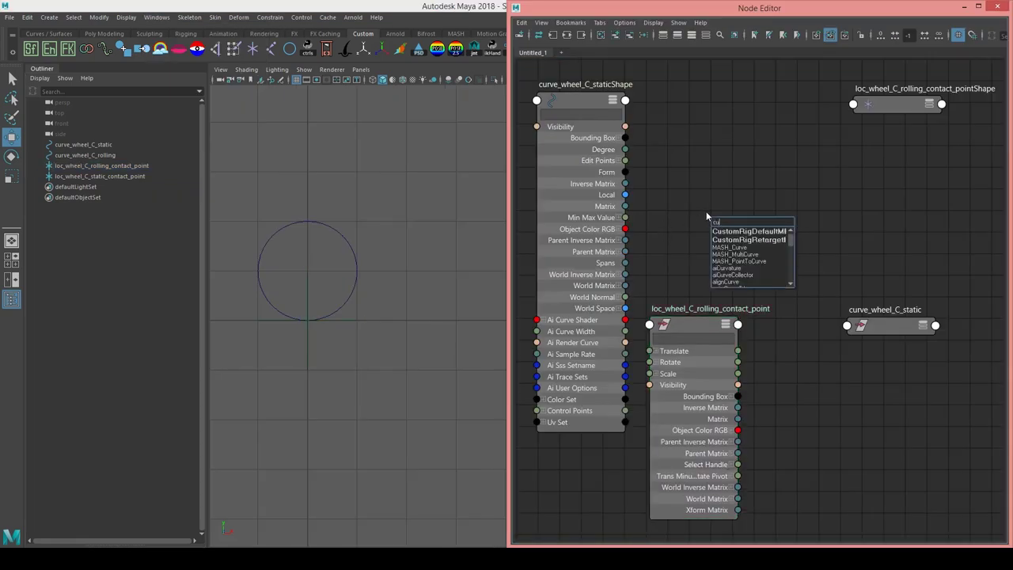
{"action": "type", "text": "rveInfo"}
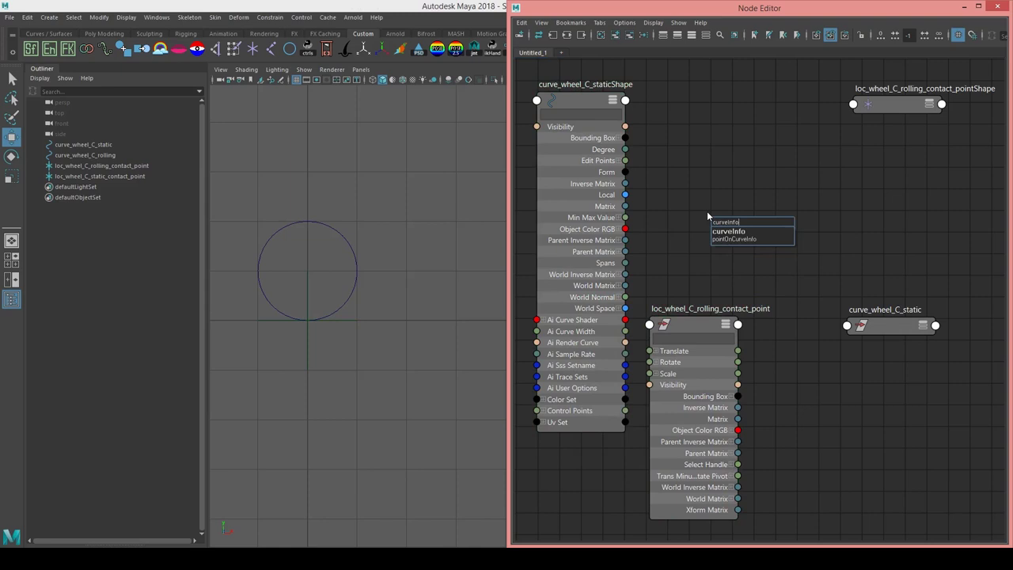
{"action": "key", "text": "Down"}
{"action": "key", "text": "Return"}
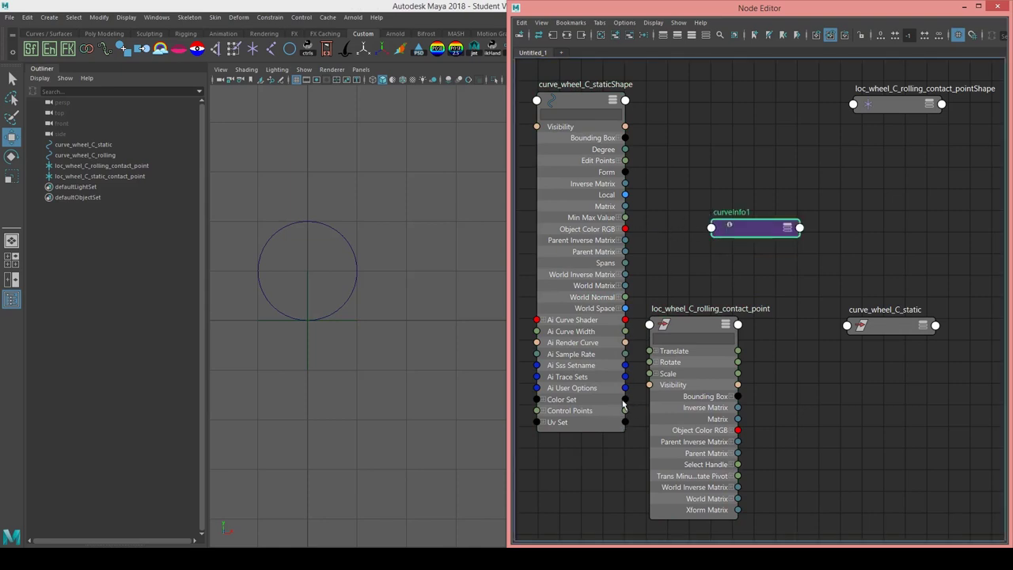
{"action": "left_click_drag", "start_coordinate": [625, 308], "coordinate": [713, 238]}
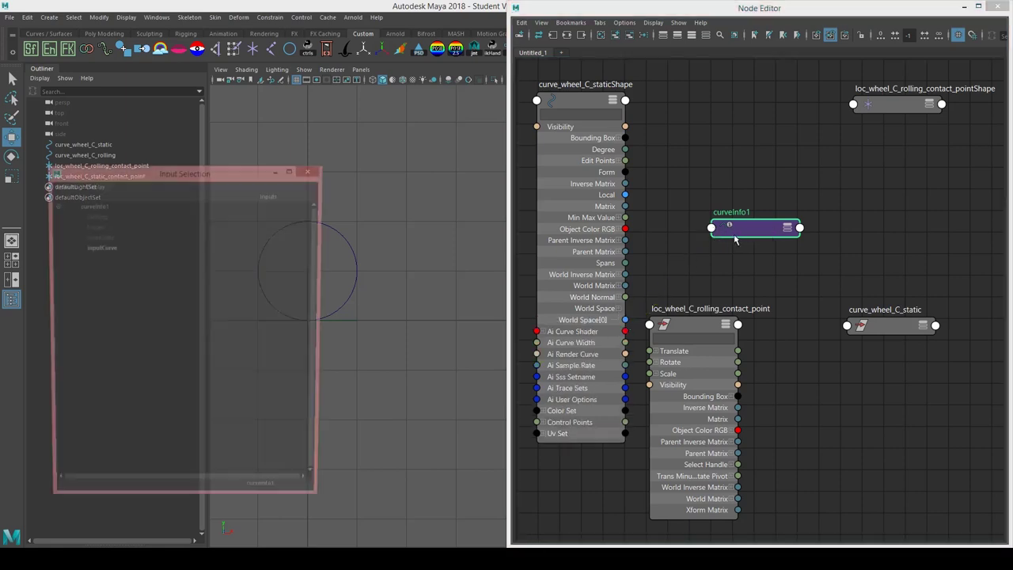
{"action": "left_click", "coordinate": [98, 247]}
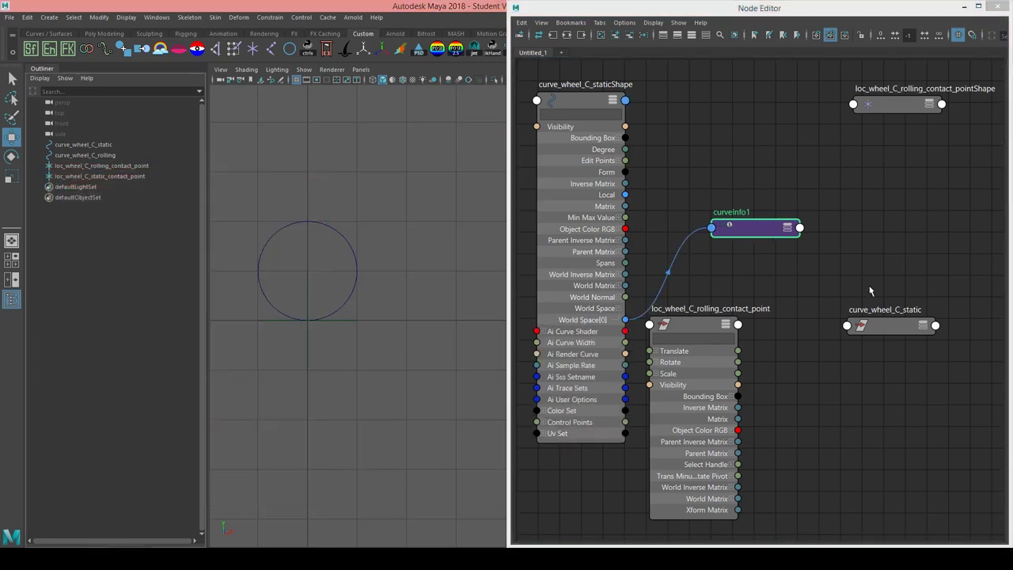
Rename the curveInfo node as curveInfo_wheel_C_length.
{"action": "left_click", "coordinate": [815, 264]}
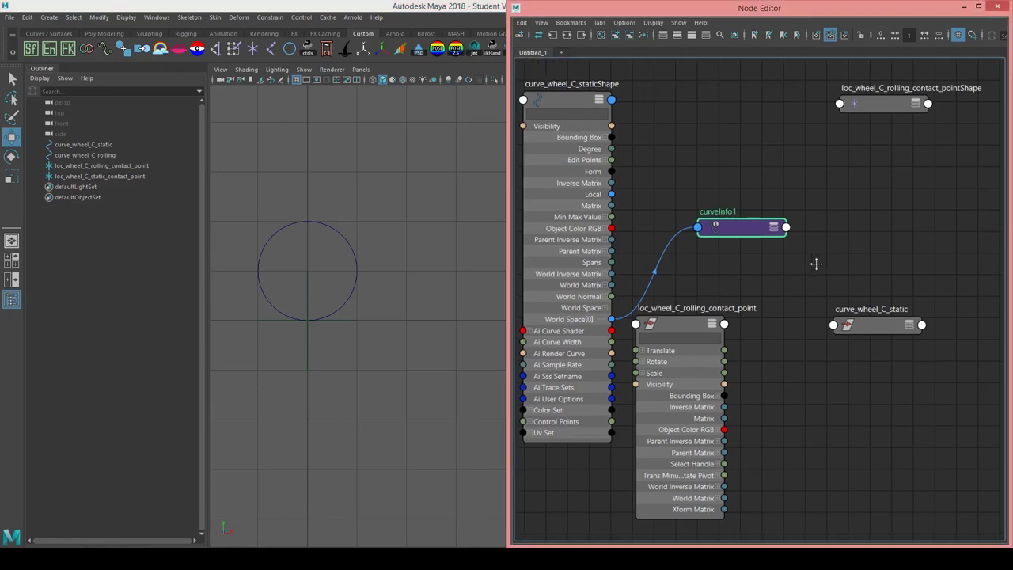
{"action": "left_click_drag", "start_coordinate": [733, 215], "coordinate": [730, 214]}
{"action": "double_click", "coordinate": [730, 216]}
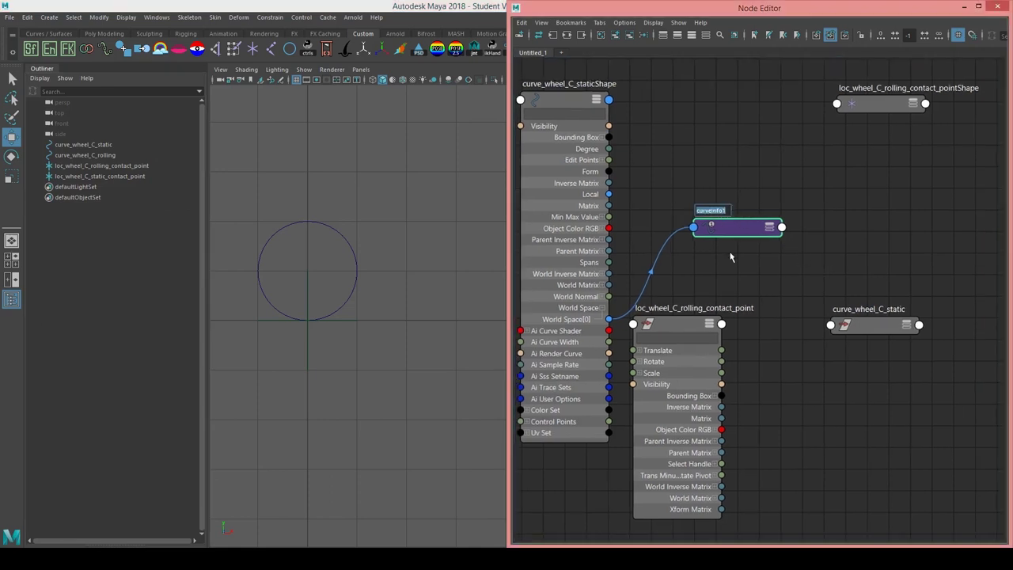
{"action": "key", "text": "Right"}
{"action": "key", "text": "BackSpace"}
{"action": "type", "text": "_wheel"}
{"action": "type", "text": "_C_"}
{"action": "type", "text": "arc"}
{"action": "key", "text": "BackSpace"}
{"action": "key", "text": "BackSpace"}
{"action": "key", "text": "BackSpace"}
{"action": "type", "text": "length"}
{"action": "key", "text": "Return"}
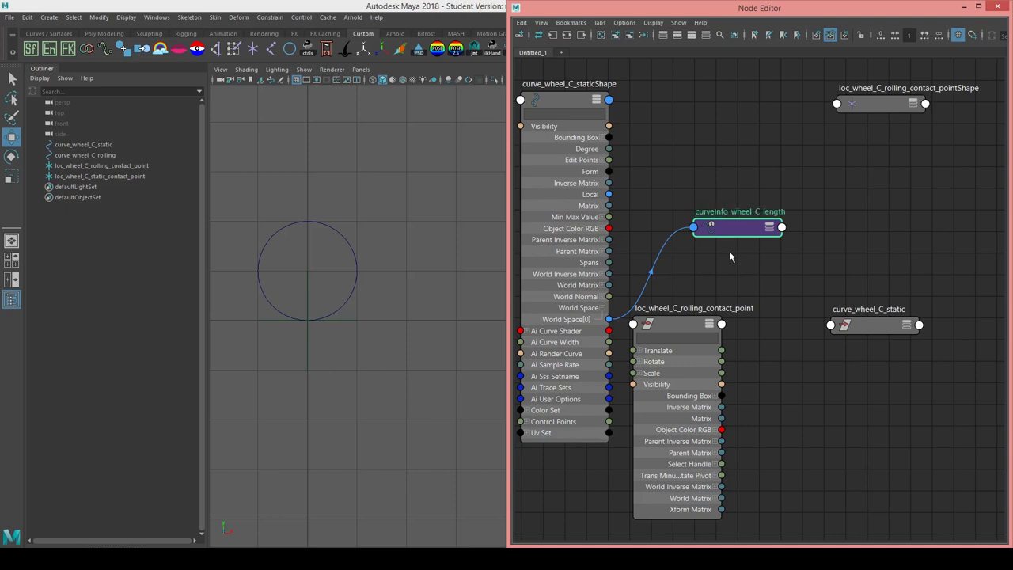
Arrange the graph with the rolling contact locator's node below the curveInfo node and the curve_wheel_C_static node farther away.
{"action": "middle_click_drag", "start_coordinate": [792, 270], "coordinate": [692, 202], "text": "alt"}
{"action": "left_click_drag", "start_coordinate": [585, 295], "coordinate": [674, 325]}
{"action": "middle_click_drag", "start_coordinate": [679, 208], "coordinate": [841, 271], "text": "alt"}
{"action": "left_click_drag", "start_coordinate": [830, 397], "coordinate": [805, 384]}
{"action": "middle_click_drag", "start_coordinate": [921, 340], "coordinate": [796, 310], "text": "alt"}
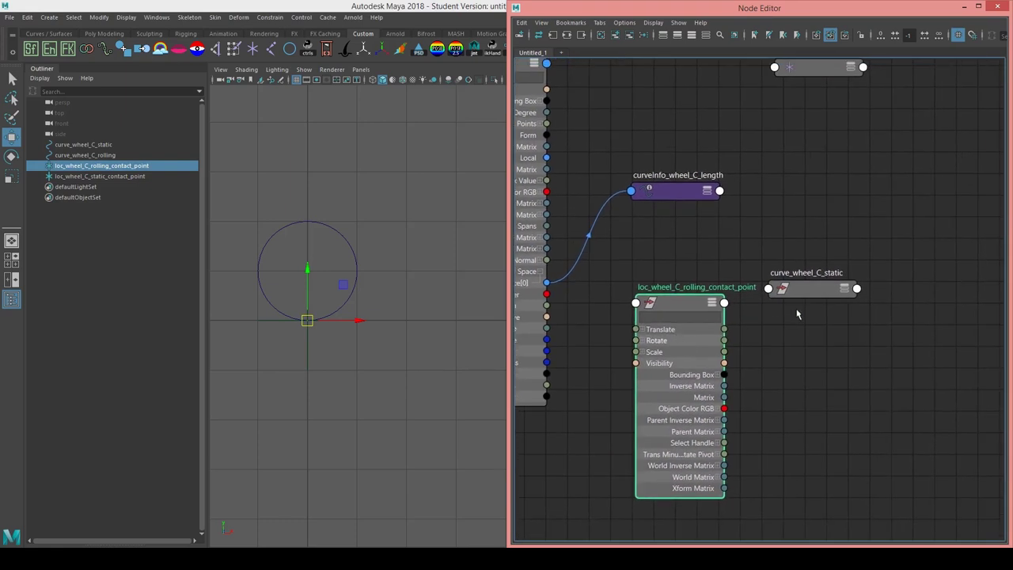
{"action": "left_click_drag", "start_coordinate": [822, 279], "coordinate": [983, 375], "text": "shift"}
{"action": "left_click", "coordinate": [807, 265]}
{"action": "left_click_drag", "start_coordinate": [630, 321], "coordinate": [320, 329]}
Expand the rolling contact locator node's Translate channels and display the curveInfo node's attributes directly above it.
{"action": "left_click", "coordinate": [80, 175]}
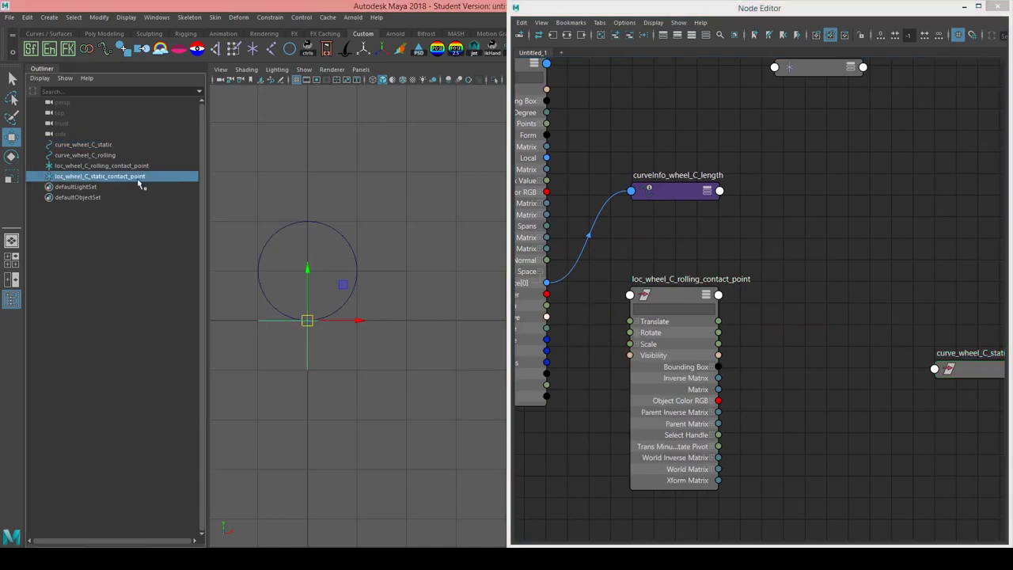
{"action": "left_click", "coordinate": [121, 158]}
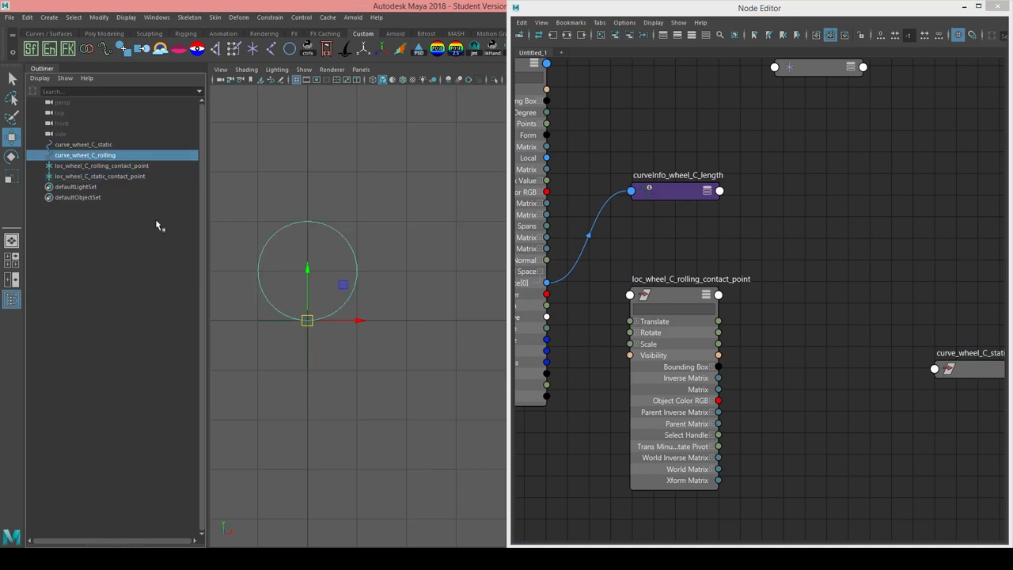
{"action": "left_click", "coordinate": [105, 166]}
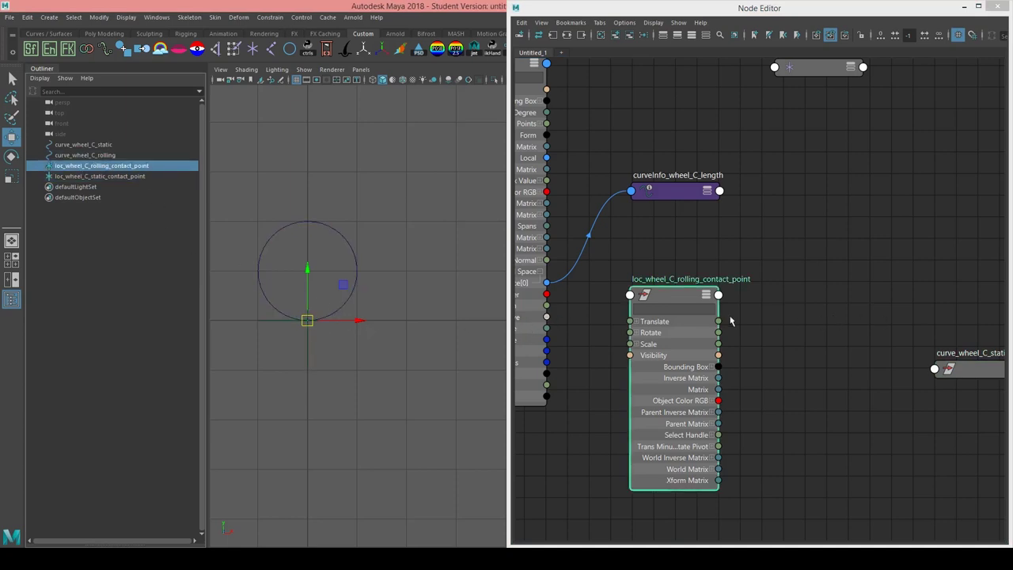
{"action": "left_click", "coordinate": [635, 321]}
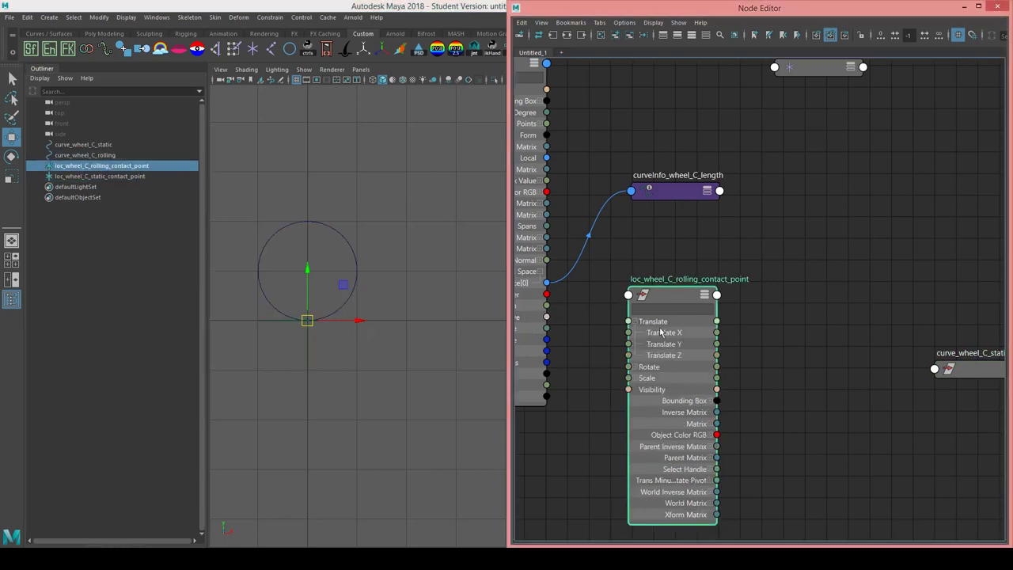
{"action": "left_click_drag", "start_coordinate": [696, 275], "coordinate": [665, 150]}
{"action": "left_click", "coordinate": [702, 194]}
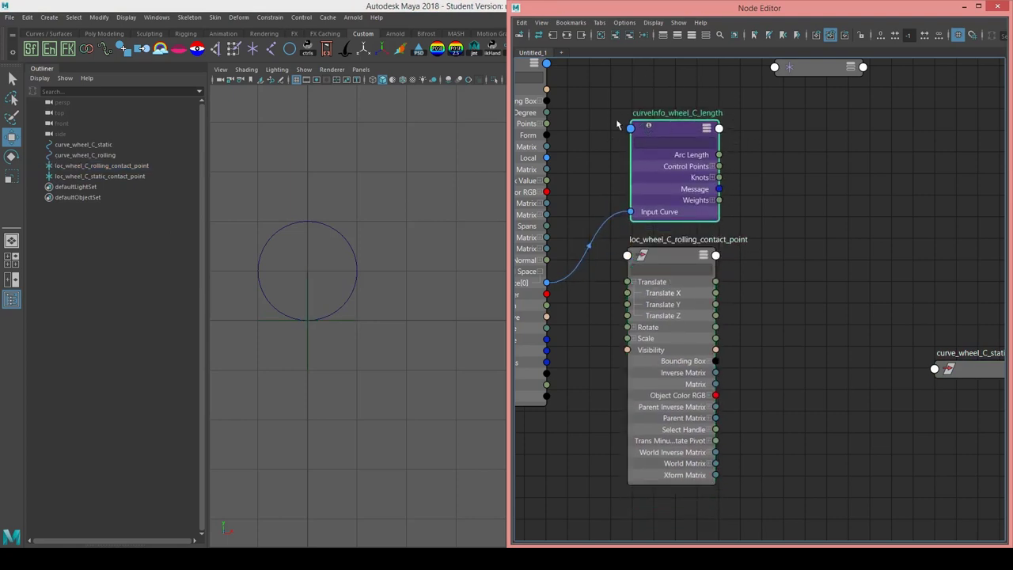
Create a multiplyDivide node beside the rolling contact locator's node.
{"action": "middle_click_drag", "start_coordinate": [797, 337], "coordinate": [777, 336], "text": "alt"}
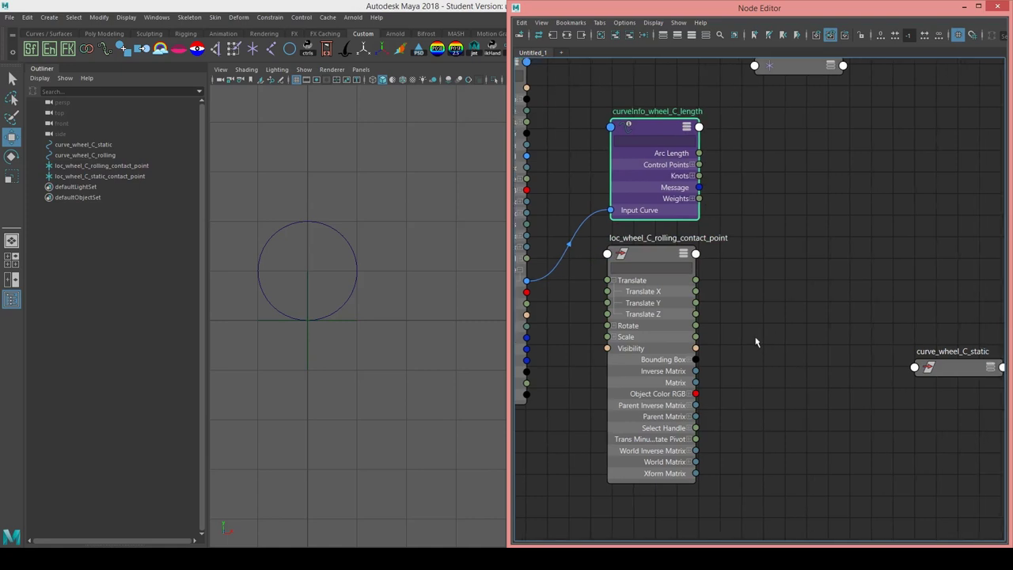
{"action": "key", "text": "Tab"}
{"action": "type", "text": "multip"}
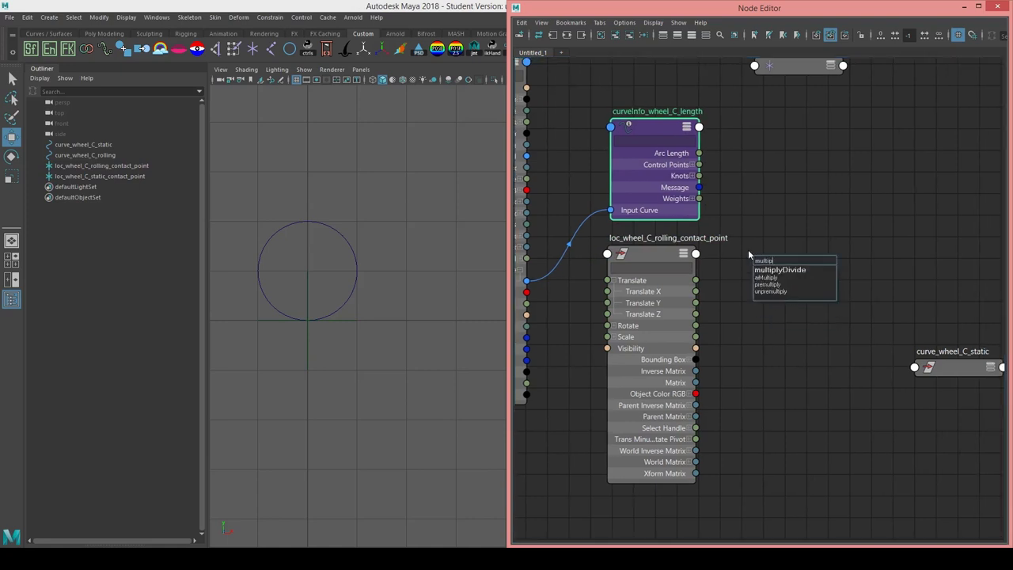
{"action": "key", "text": "Return"}
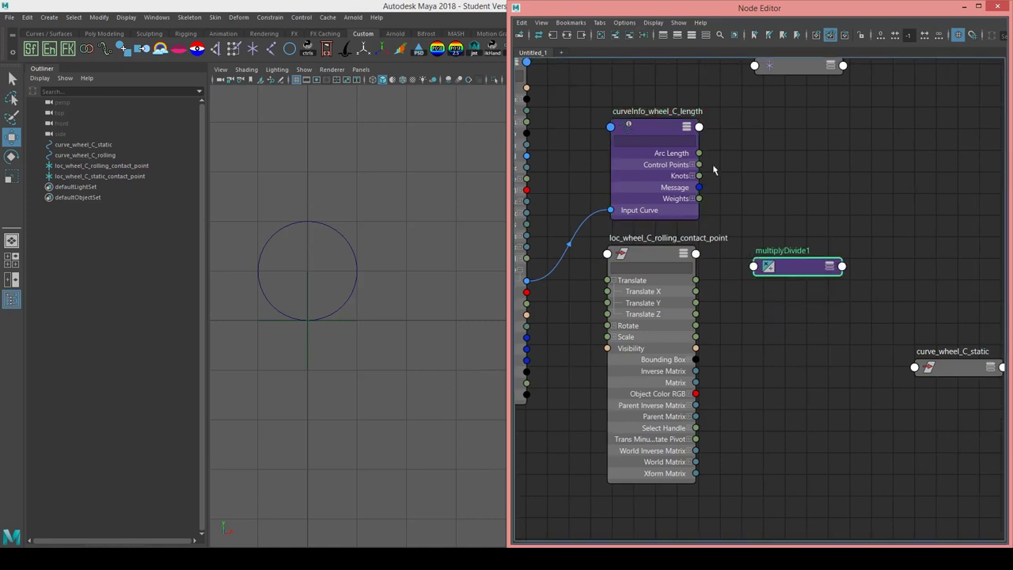
Rename the multiplyDivide node as multiplyDivide_wheel_C_length_ratio.
{"action": "double_click", "coordinate": [788, 252]}
{"action": "left_click", "coordinate": [792, 250]}
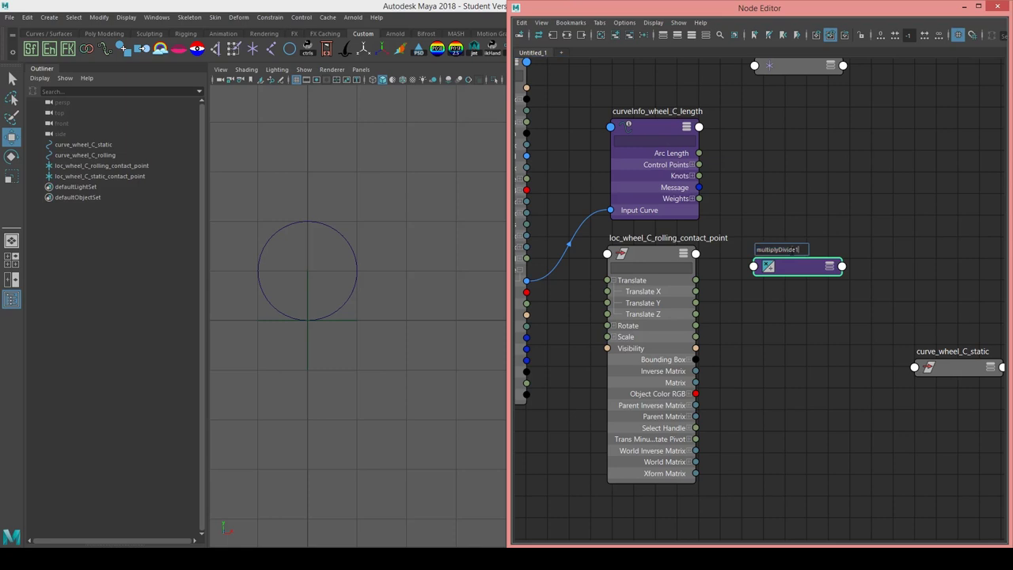
{"action": "type", "text": "_wheel_C_lengthR"}
{"action": "type", "text": "atio"}
{"action": "key", "text": "BackSpace"}
{"action": "key", "text": "BackSpace"}
{"action": "key", "text": "BackSpace"}
{"action": "key", "text": "BackSpace"}
{"action": "key", "text": "BackSpace"}
{"action": "type", "text": "_ratio"}
{"action": "key", "text": "Return"}
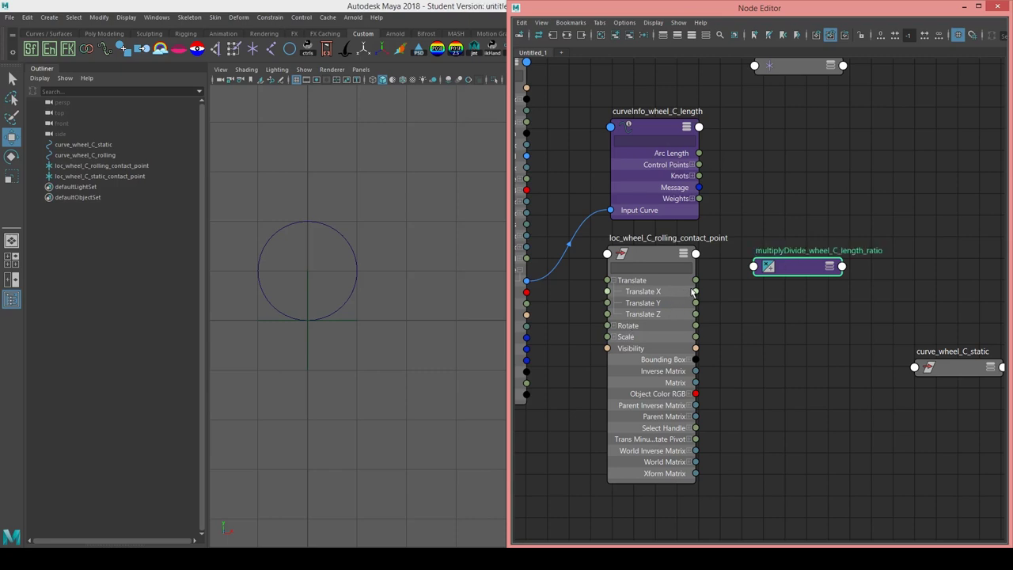
Connect the rolling contact locator's Translate X to Input 1X of the multiplyDivide_wheel_C_length_ratio node.
{"action": "left_click_drag", "start_coordinate": [694, 291], "coordinate": [761, 269]}
{"action": "mouse_move", "coordinate": [781, 274]}
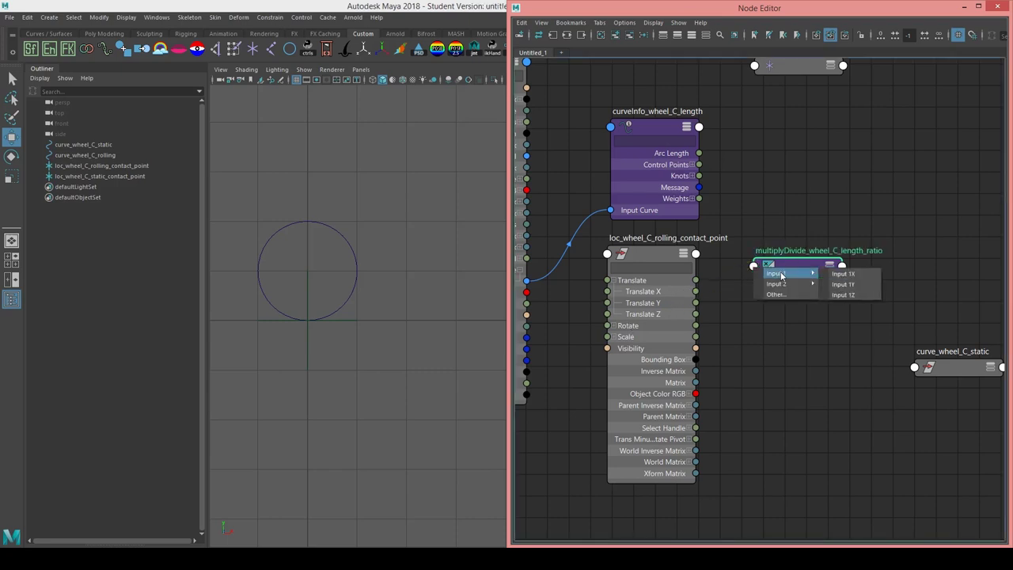
{"action": "left_click", "coordinate": [840, 274]}
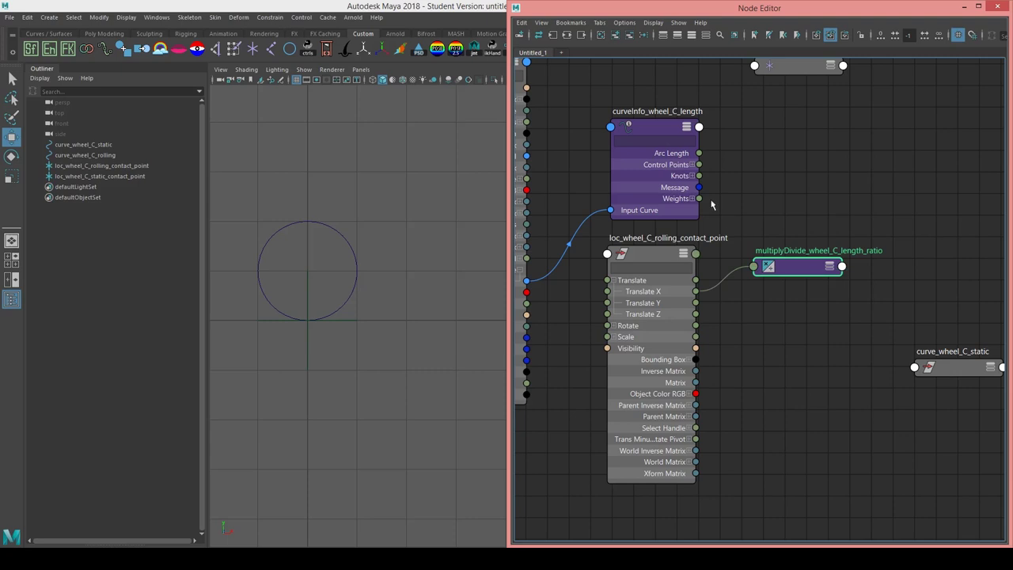
Expand the multiplyDivide node's Input 1 and Input 2 channels and connect the curveInfo node's Arc Length to Input 2X.
{"action": "left_click", "coordinate": [829, 266]}
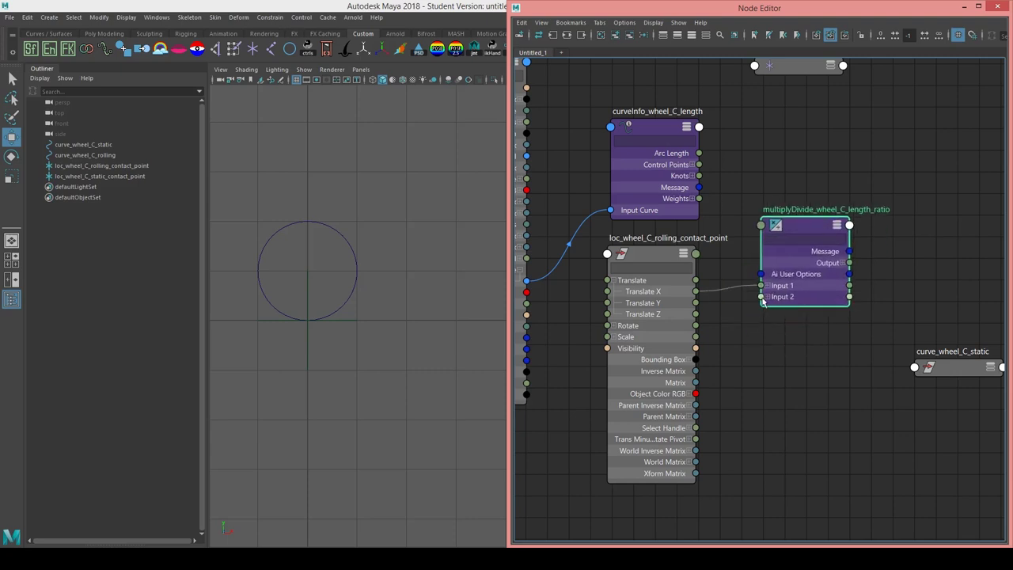
{"action": "left_click", "coordinate": [765, 296]}
{"action": "left_click_drag", "start_coordinate": [767, 281], "coordinate": [779, 258]}
{"action": "left_click", "coordinate": [764, 289]}
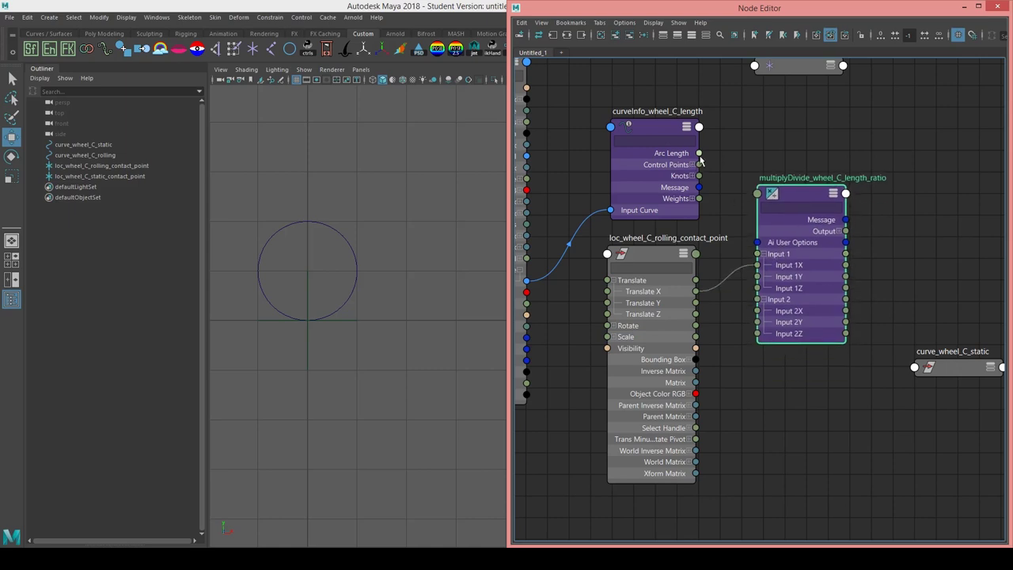
{"action": "left_click_drag", "start_coordinate": [699, 153], "coordinate": [764, 312]}
Set the operation of the multiplyDivide_wheel_C_length_ratio node to Divide.
{"action": "left_click_drag", "start_coordinate": [839, 12], "coordinate": [694, 51]}
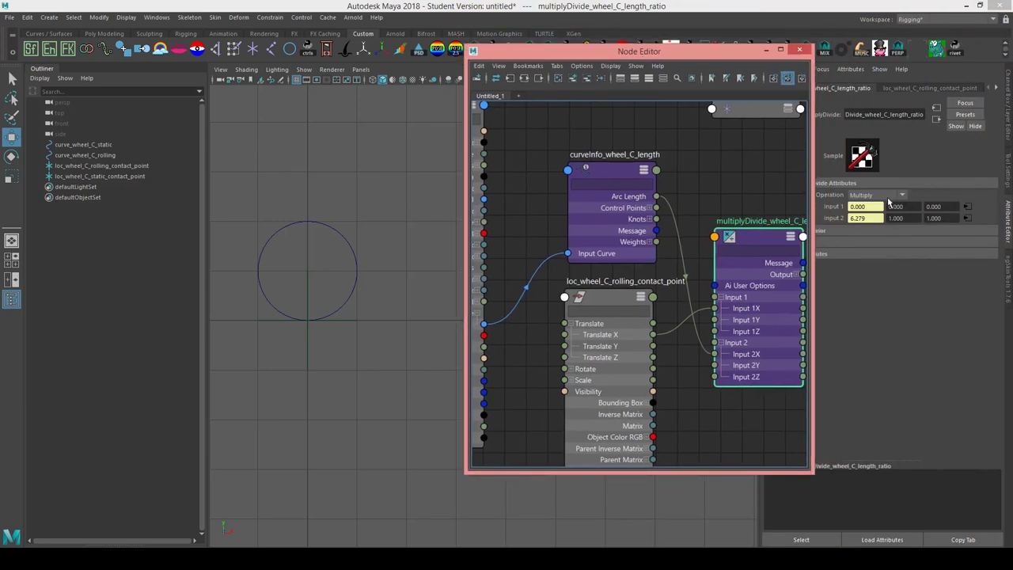
{"action": "left_click", "coordinate": [888, 195]}
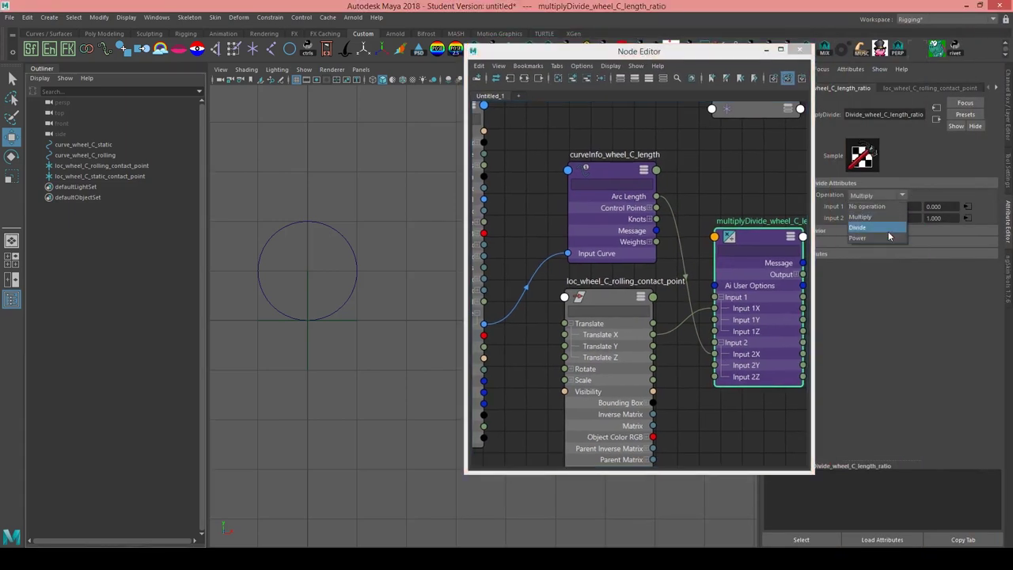
{"action": "left_click", "coordinate": [888, 231]}
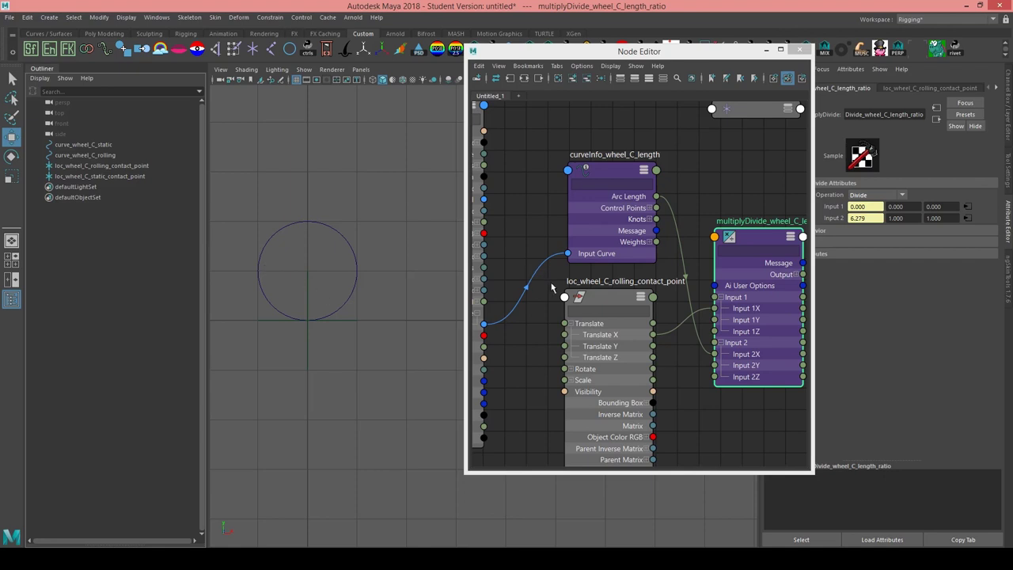
Create a motionPath node beside the multiplyDivide node and disable its Parametric Length option.
{"action": "scroll", "coordinate": [554, 289], "scroll_direction": "down", "scroll_amount": 2}
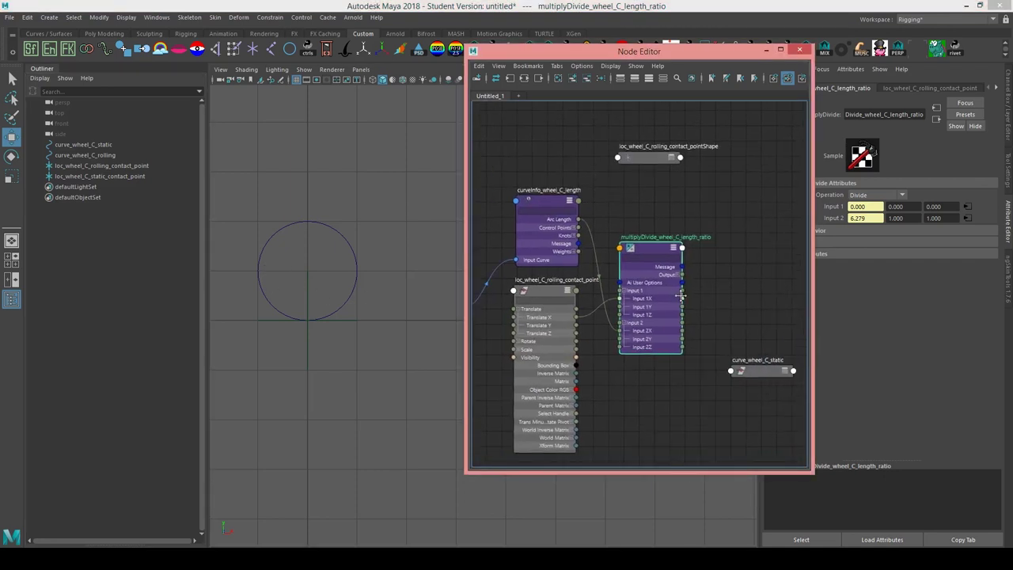
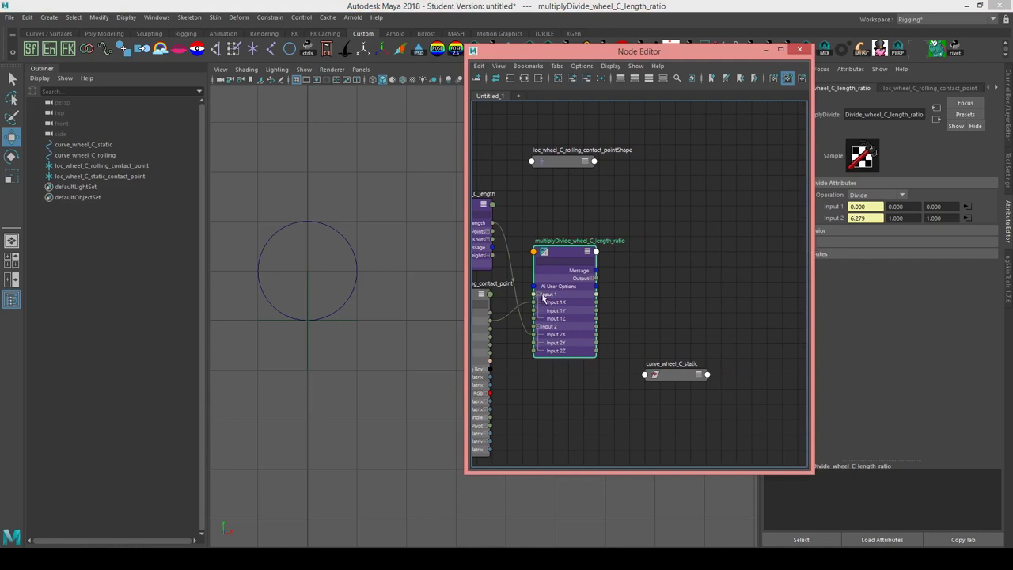
{"action": "key", "text": "f"}
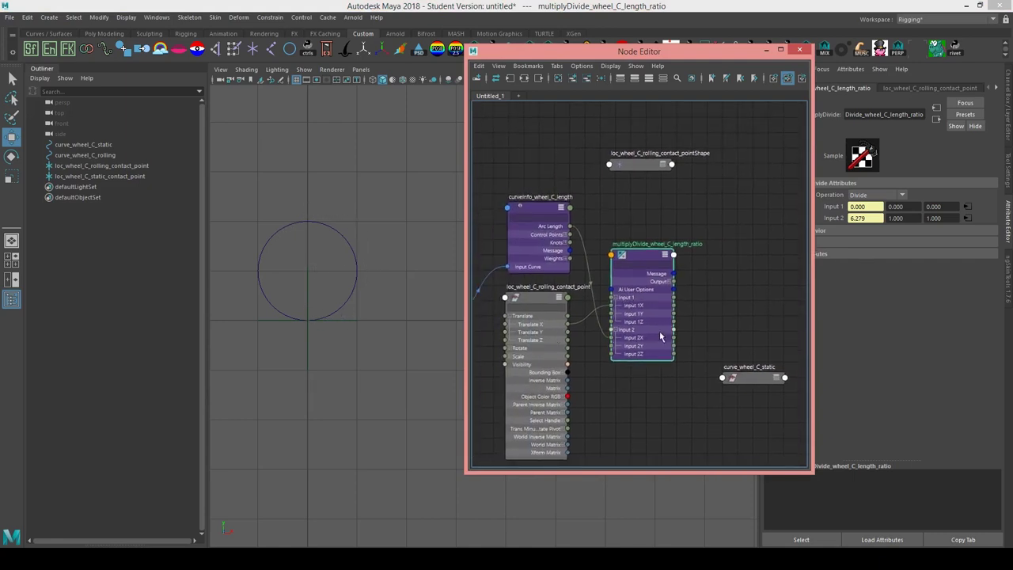
{"action": "middle_click_drag", "start_coordinate": [656, 337], "coordinate": [583, 321], "text": "alt"}
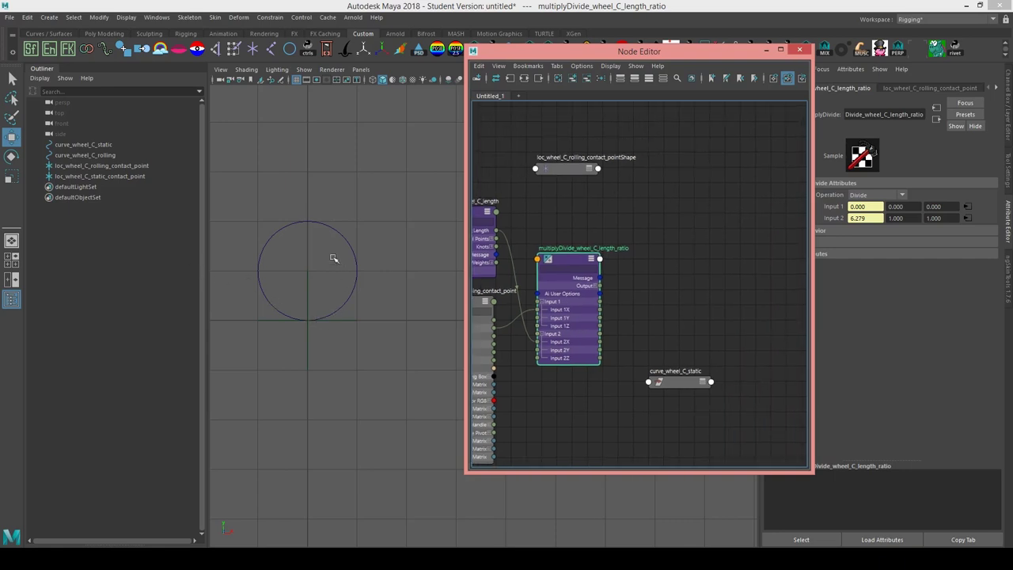
{"action": "key", "text": "Tab"}
{"action": "type", "text": "mot"}
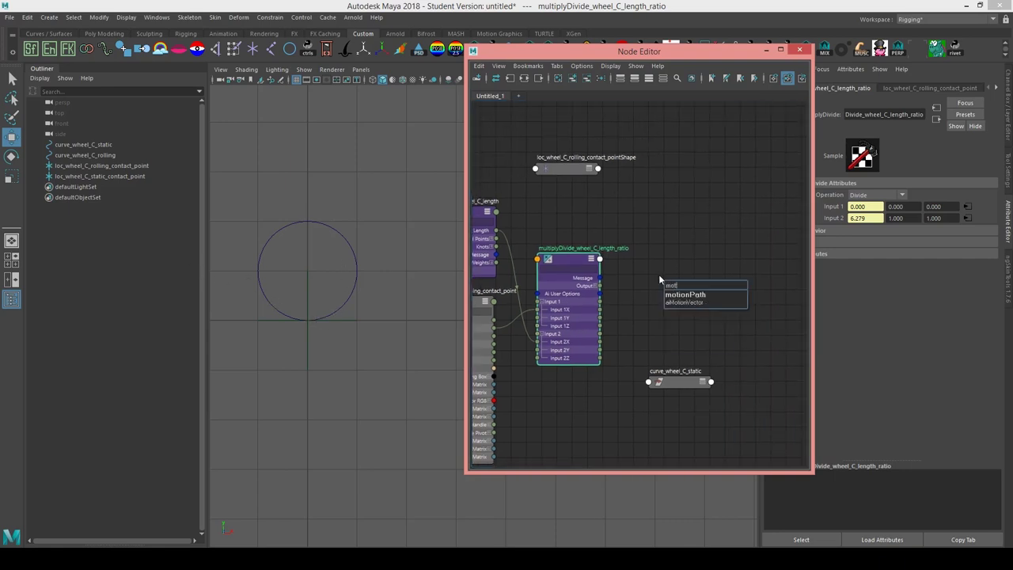
{"action": "key", "text": "Down"}
{"action": "key", "text": "Return"}
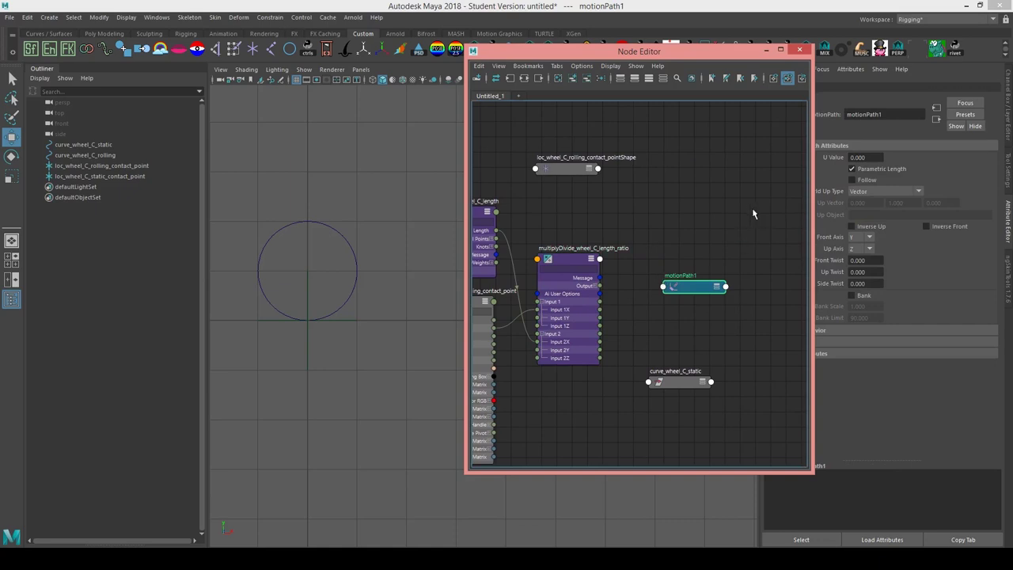
{"action": "left_click", "coordinate": [852, 170]}
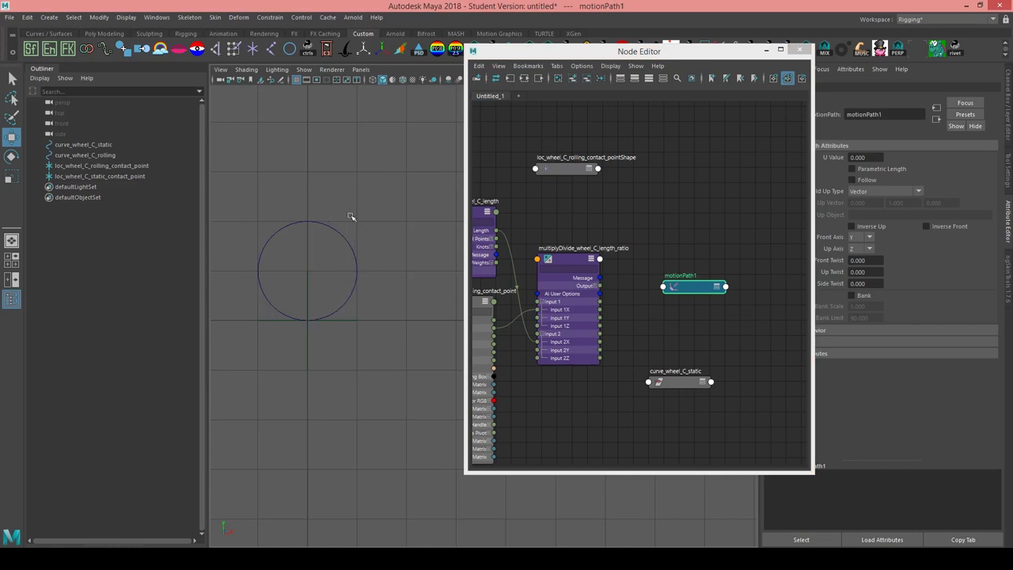
Connect the multiplyDivide node's Output X to the U Value of the motionPath node.
{"action": "scroll", "coordinate": [654, 290], "scroll_direction": "up", "scroll_amount": 2}
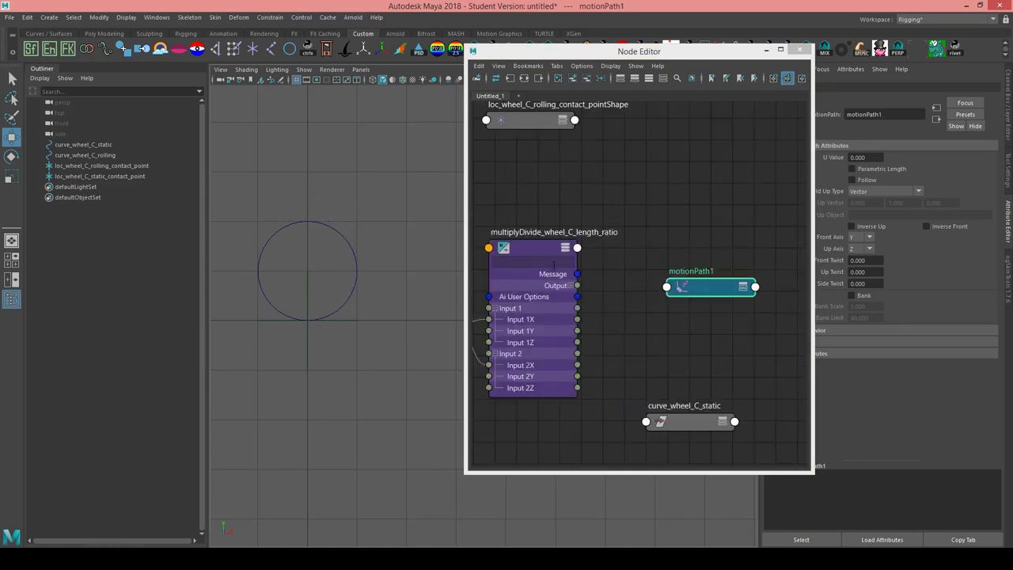
{"action": "left_click_drag", "start_coordinate": [576, 285], "coordinate": [676, 290]}
{"action": "left_click", "coordinate": [710, 313]}
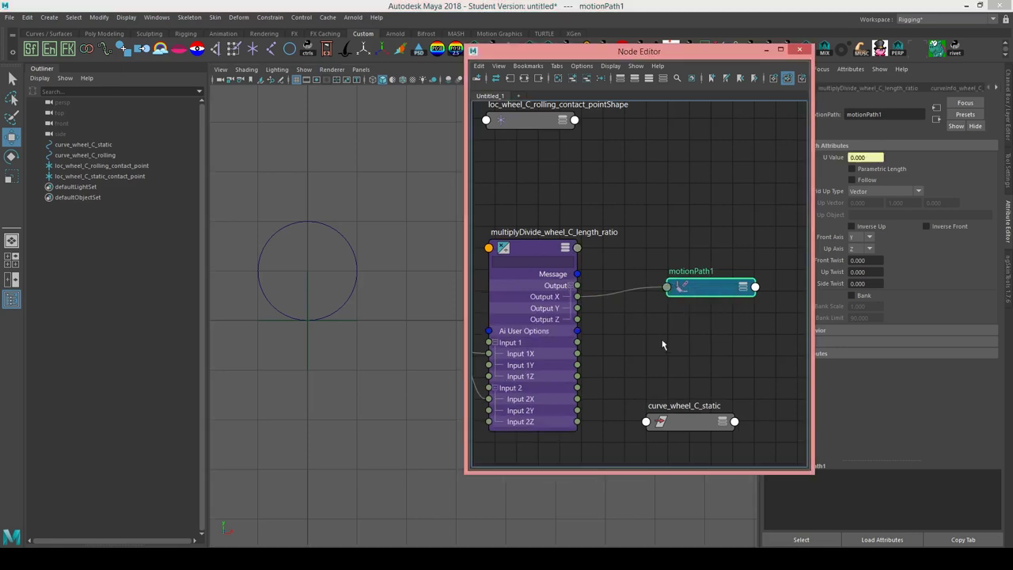
Display the motionPath node's attributes and connect World Space[0] of curve_wheel_C_staticShape to its geometryPath input.
{"action": "left_click", "coordinate": [745, 289]}
{"action": "middle_click_drag", "start_coordinate": [731, 312], "coordinate": [667, 314], "text": "alt"}
{"action": "left_click_drag", "start_coordinate": [658, 323], "coordinate": [661, 274]}
{"action": "middle_click_drag", "start_coordinate": [648, 275], "coordinate": [768, 276], "text": "alt"}
{"action": "scroll", "coordinate": [669, 256], "scroll_direction": "down", "scroll_amount": 2}
{"action": "middle_click_drag", "start_coordinate": [666, 254], "coordinate": [674, 266], "text": "alt"}
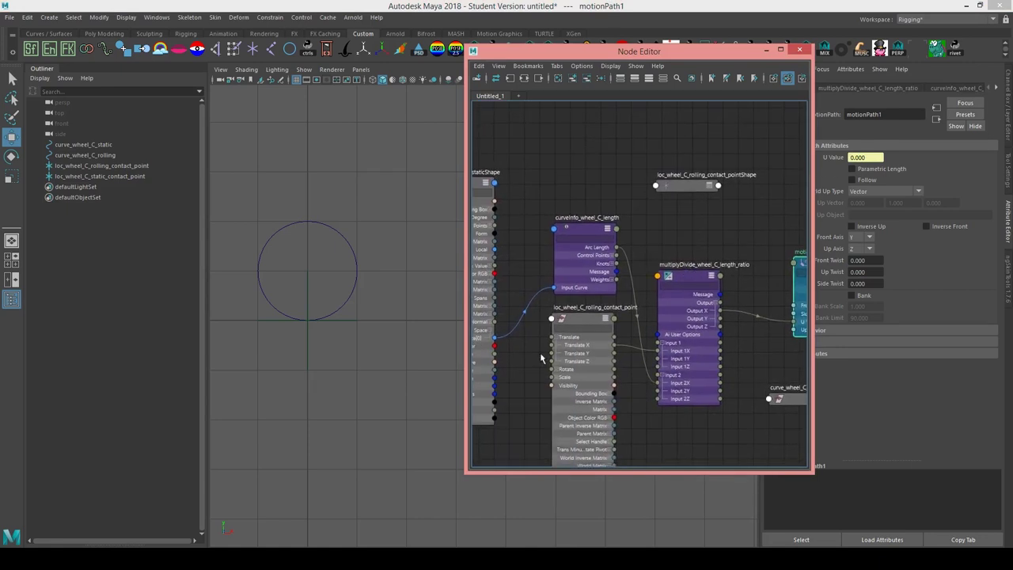
{"action": "double_click", "coordinate": [696, 53]}
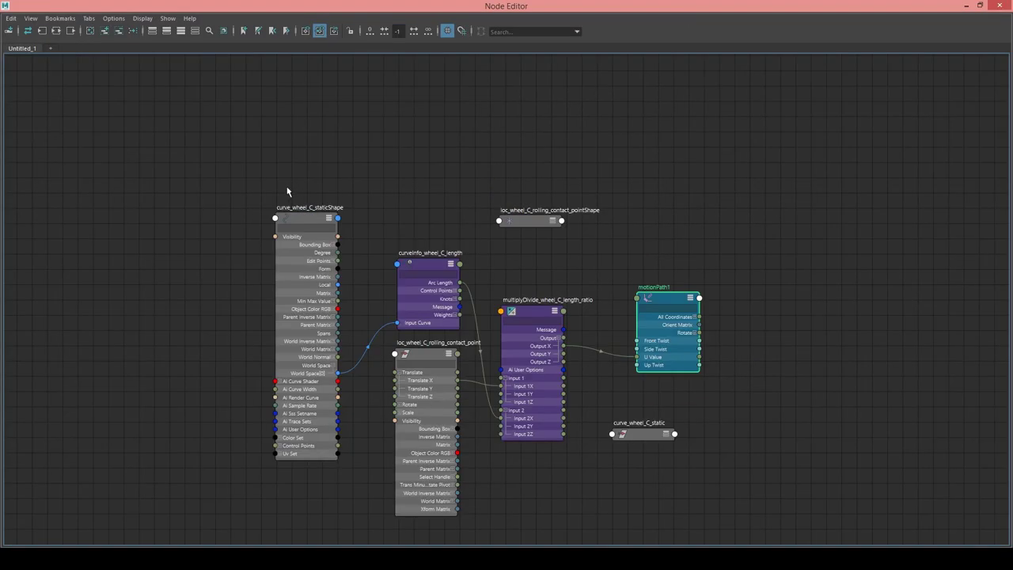
{"action": "scroll", "coordinate": [375, 346], "scroll_direction": "up", "scroll_amount": 3}
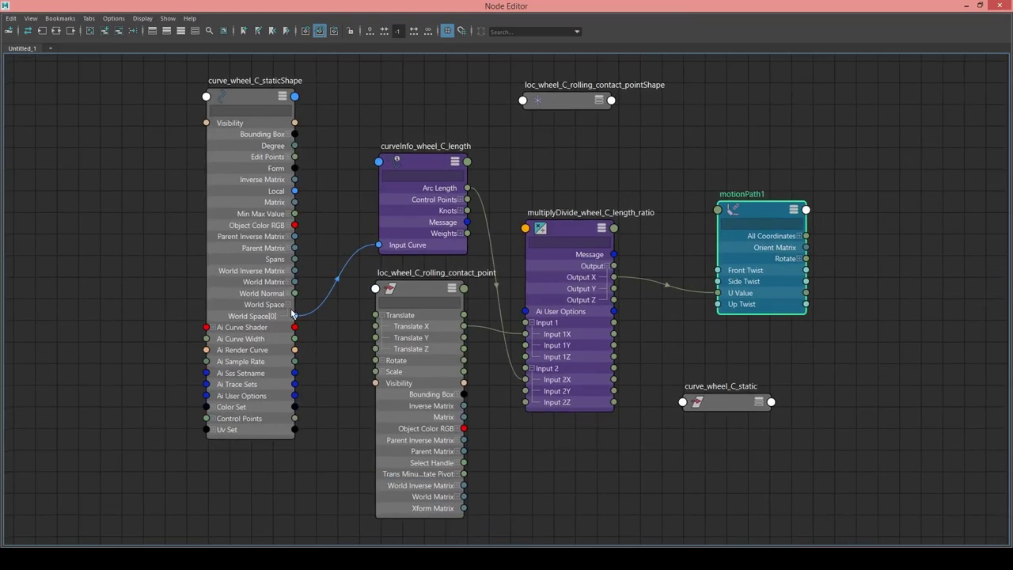
{"action": "left_click_drag", "start_coordinate": [294, 316], "coordinate": [725, 214]}
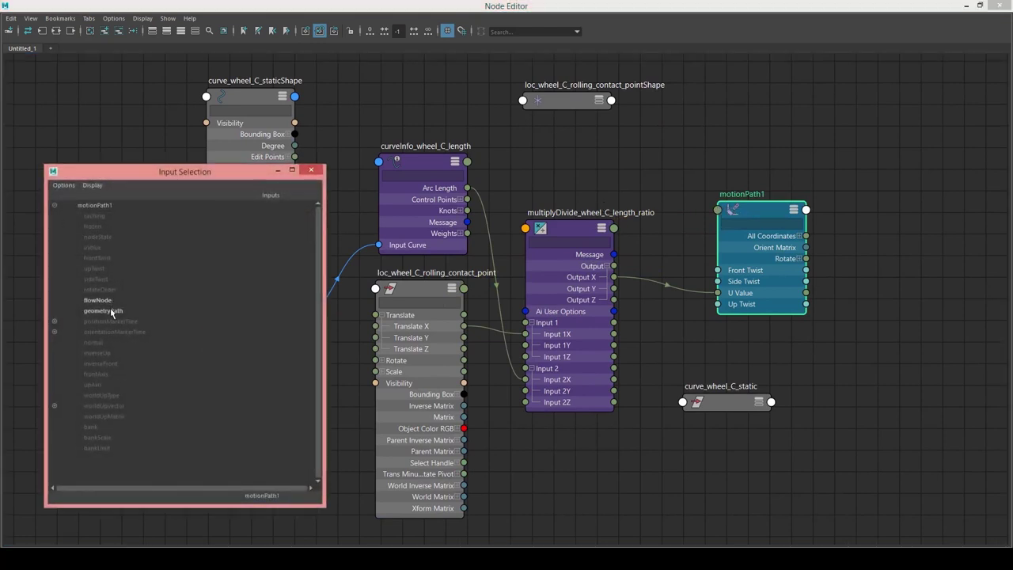
{"action": "left_click", "coordinate": [111, 313]}
Add the loc_wheel_C_static_contact_point locator to the node graph.
{"action": "middle_click_drag", "start_coordinate": [790, 242], "coordinate": [467, 302]}
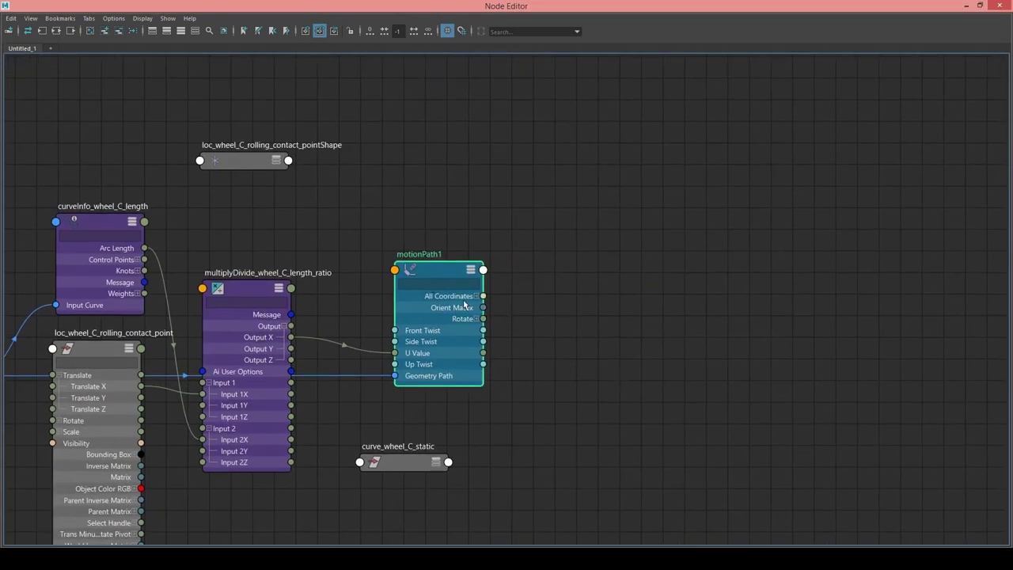
{"action": "left_click_drag", "start_coordinate": [495, 4], "coordinate": [608, 89]}
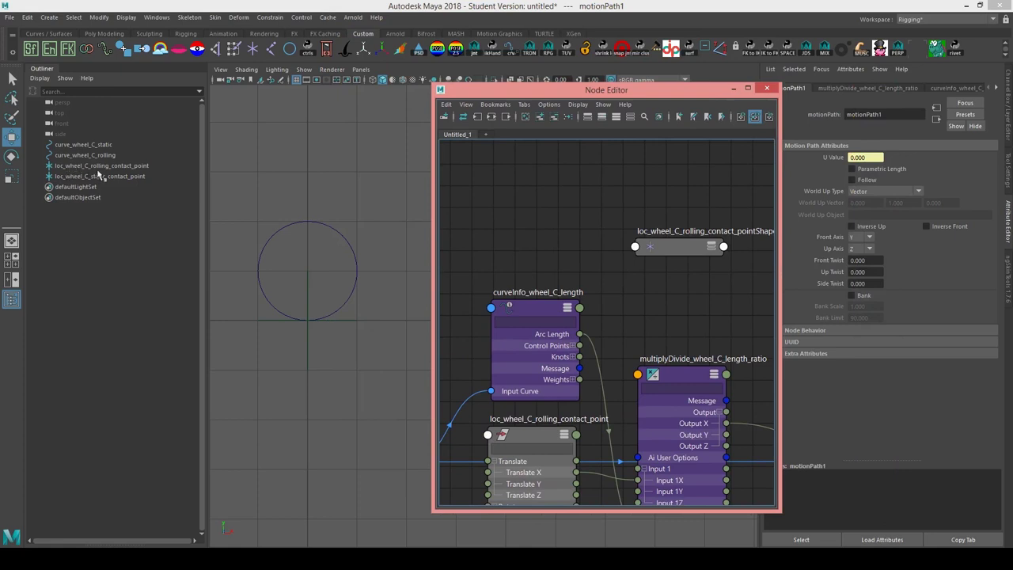
{"action": "middle_click_drag", "start_coordinate": [99, 176], "coordinate": [103, 178]}
{"action": "left_click", "coordinate": [102, 178]}
{"action": "scroll", "coordinate": [584, 290], "scroll_direction": "down", "scroll_amount": 4}
{"action": "middle_click_drag", "start_coordinate": [653, 284], "coordinate": [409, 249], "text": "alt"}
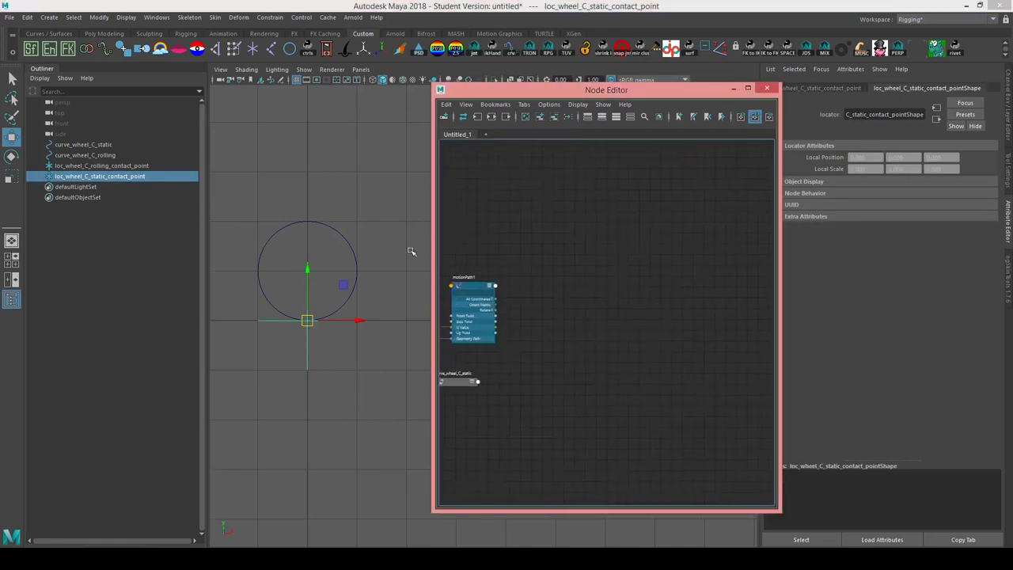
{"action": "left_click", "coordinate": [539, 117]}
{"action": "scroll", "coordinate": [661, 292], "scroll_direction": "up", "scroll_amount": 2}
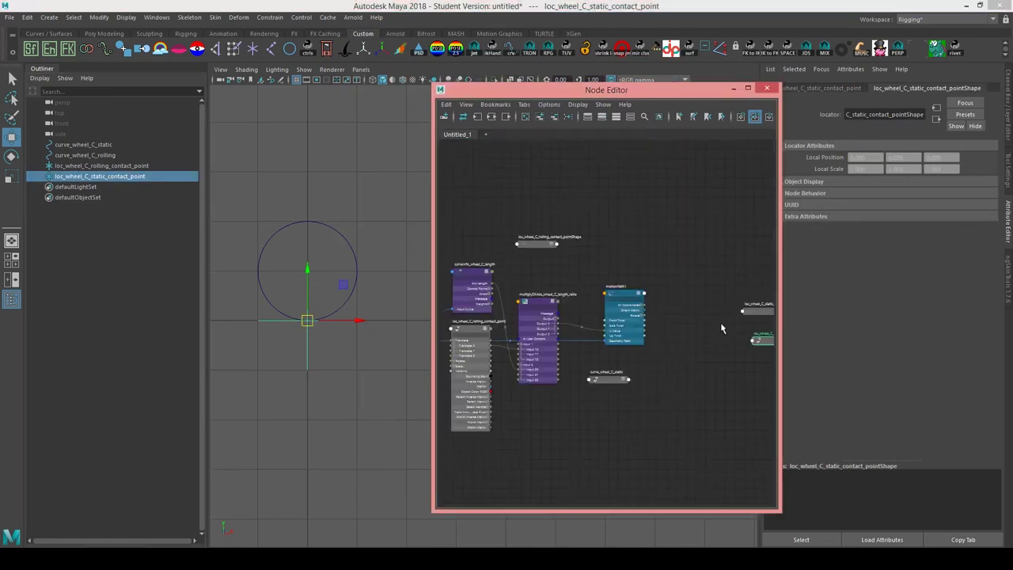
Place the static contact locator's transform node beside the motionPath node with its attributes displayed.
{"action": "scroll", "coordinate": [720, 323], "scroll_direction": "up", "scroll_amount": 2}
{"action": "middle_click_drag", "start_coordinate": [733, 325], "coordinate": [662, 291], "text": "alt"}
{"action": "left_click", "coordinate": [712, 318]}
{"action": "left_click", "coordinate": [734, 309]}
{"action": "left_click", "coordinate": [737, 309]}
{"action": "left_click", "coordinate": [736, 309]}
{"action": "left_click_drag", "start_coordinate": [720, 308], "coordinate": [605, 238]}
{"action": "scroll", "coordinate": [563, 273], "scroll_direction": "up", "scroll_amount": 2}
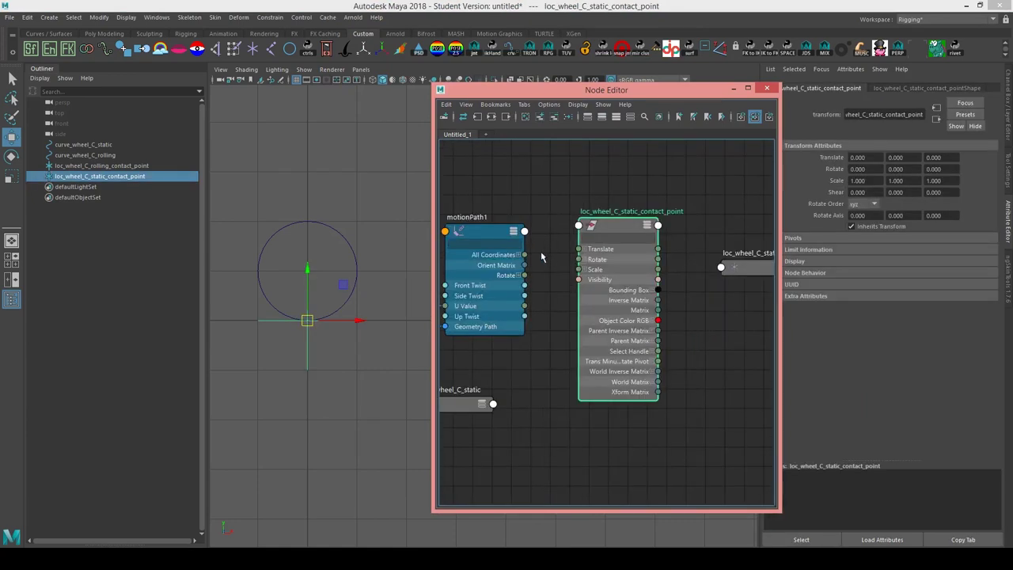
Connect the motionPath node's All Coordinates and Rotate to the static contact locator's Translate and Rotate, and minimize the node graph.
{"action": "left_click_drag", "start_coordinate": [523, 254], "coordinate": [578, 249]}
{"action": "left_click_drag", "start_coordinate": [521, 274], "coordinate": [592, 259]}
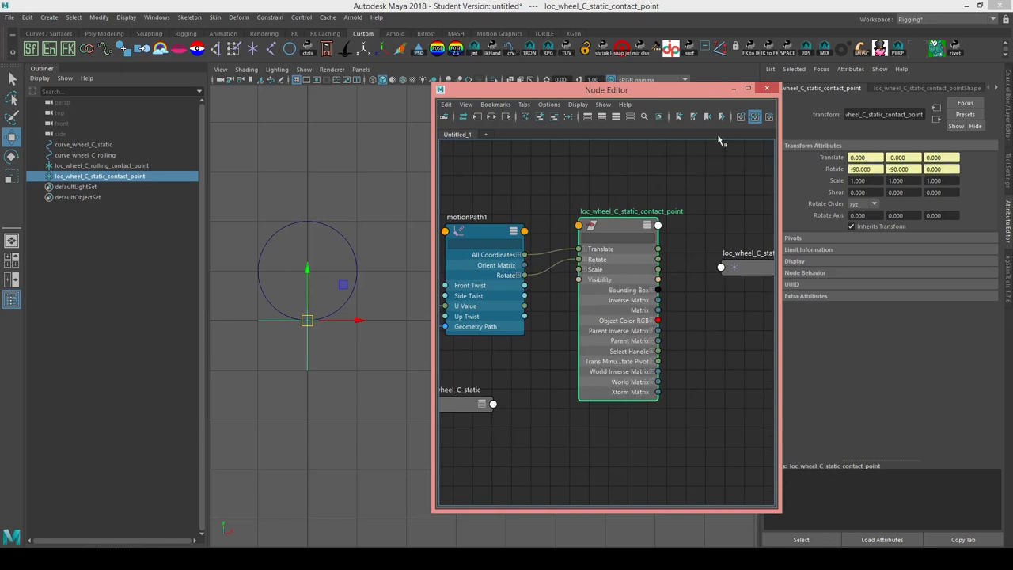
{"action": "left_click", "coordinate": [67, 176]}
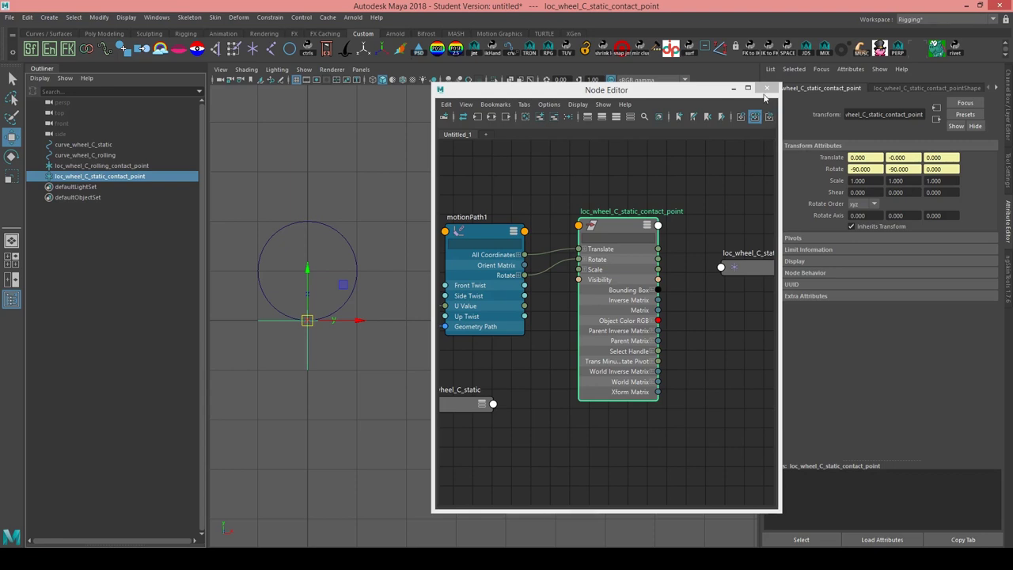
{"action": "left_click", "coordinate": [733, 89]}
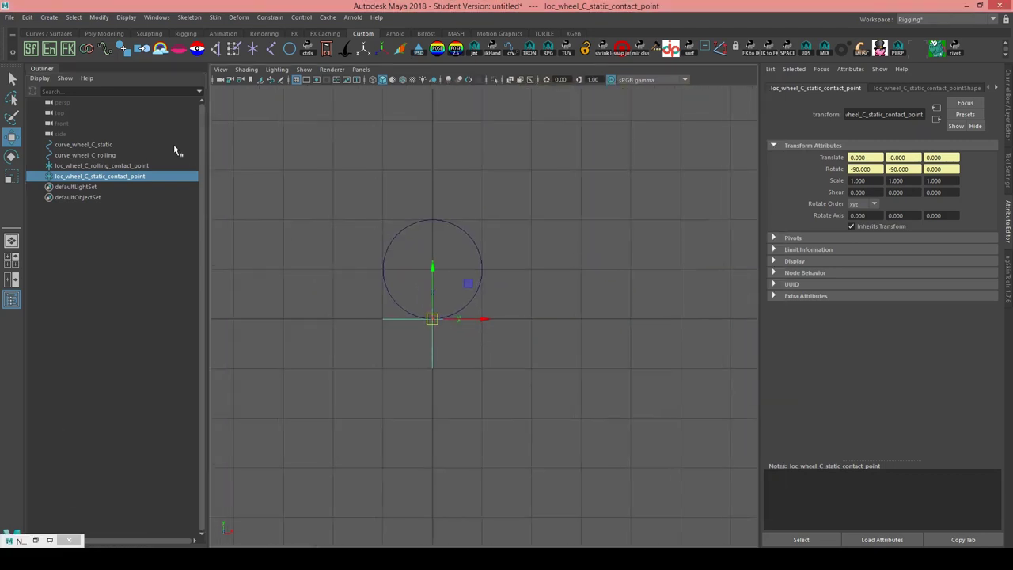
Move the rolling contact locator along X to about 3.57 to test the static locator's travel around the wheel.
{"action": "left_click", "coordinate": [143, 165]}
{"action": "scroll", "coordinate": [473, 287], "scroll_direction": "up", "scroll_amount": 1}
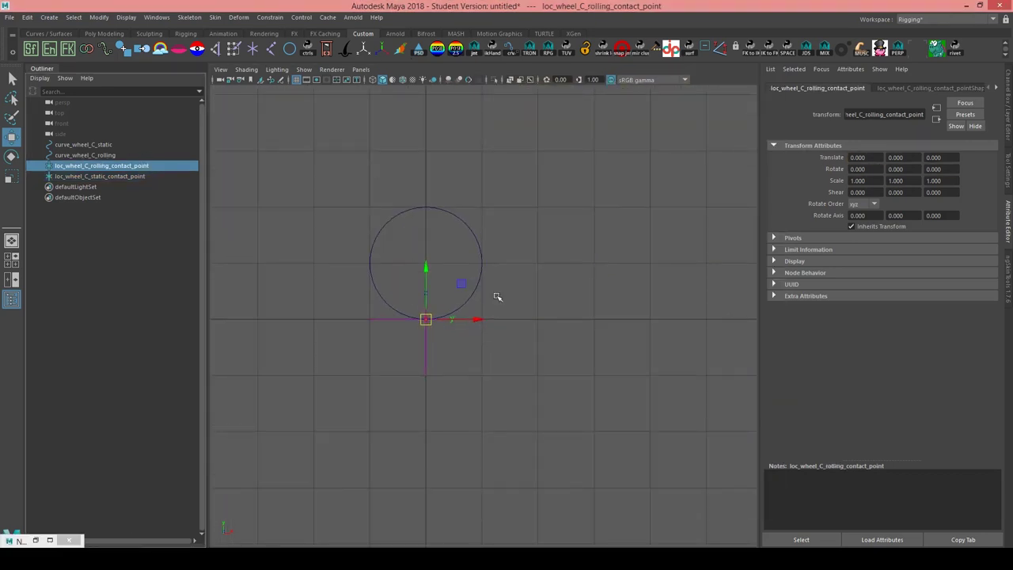
{"action": "middle_click_drag", "start_coordinate": [538, 315], "coordinate": [464, 314], "text": "alt"}
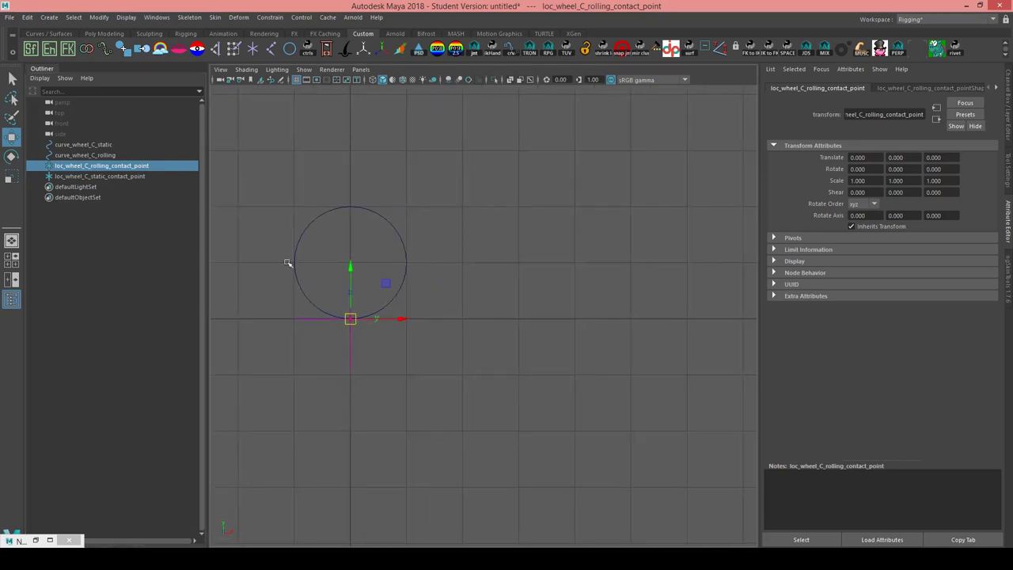
{"action": "left_click_drag", "start_coordinate": [398, 318], "coordinate": [607, 290]}
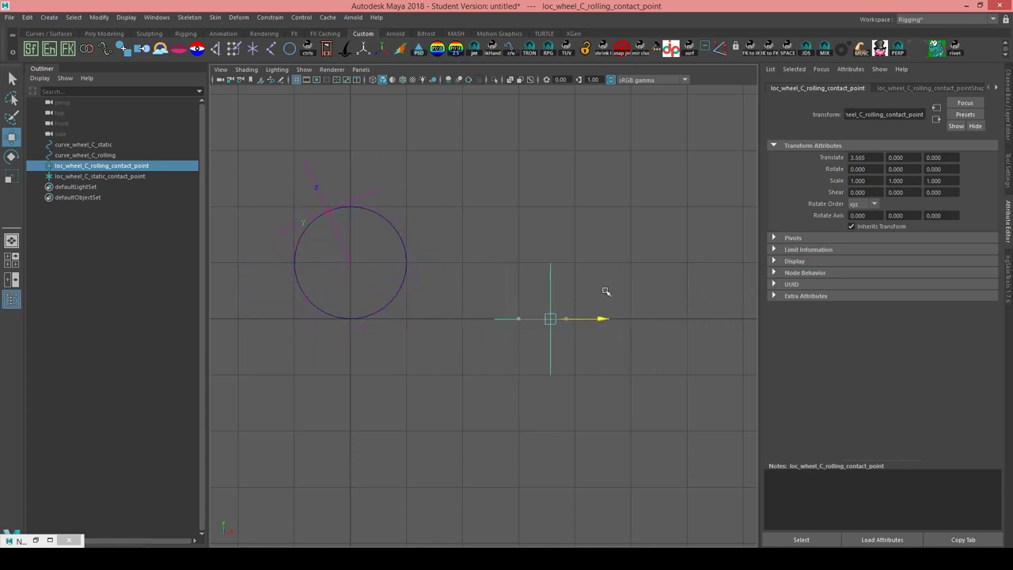
Colour the rolling contact locator green and the static contact locator yellow.
{"action": "left_click", "coordinate": [165, 48]}
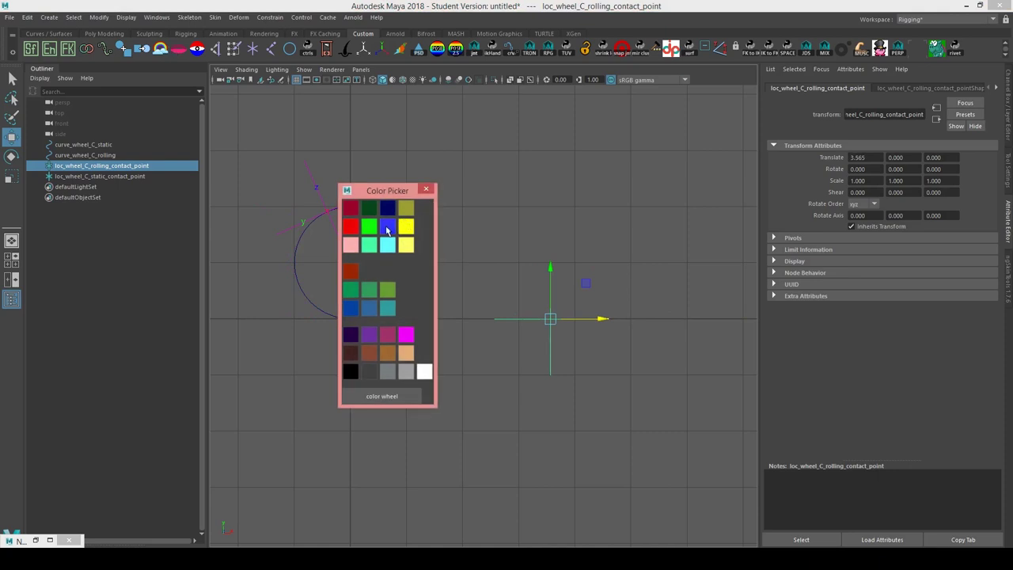
{"action": "left_click", "coordinate": [374, 228]}
{"action": "left_click", "coordinate": [292, 149]}
{"action": "left_click", "coordinate": [298, 167]}
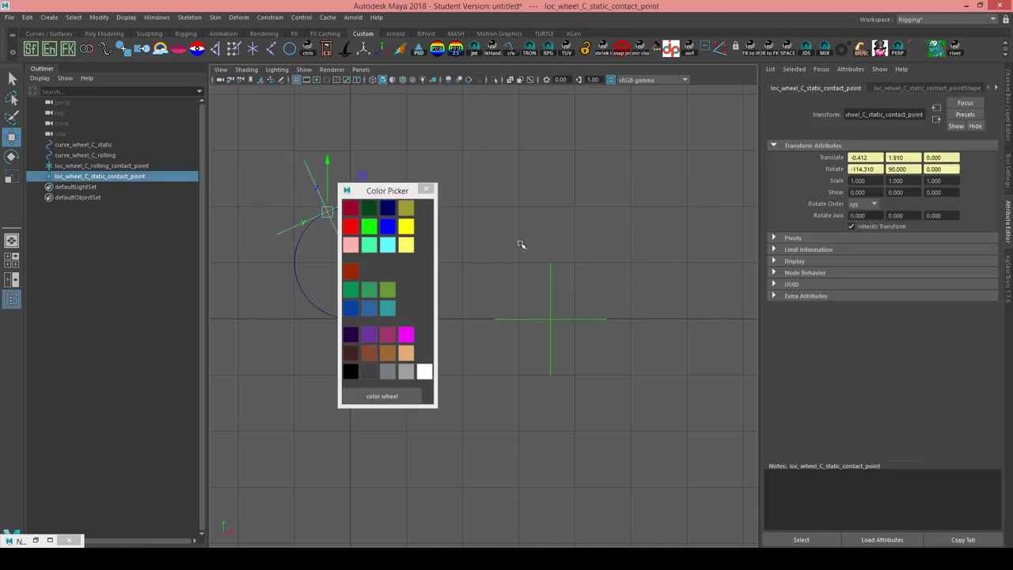
{"action": "left_click", "coordinate": [403, 232]}
{"action": "left_click", "coordinate": [427, 191]}
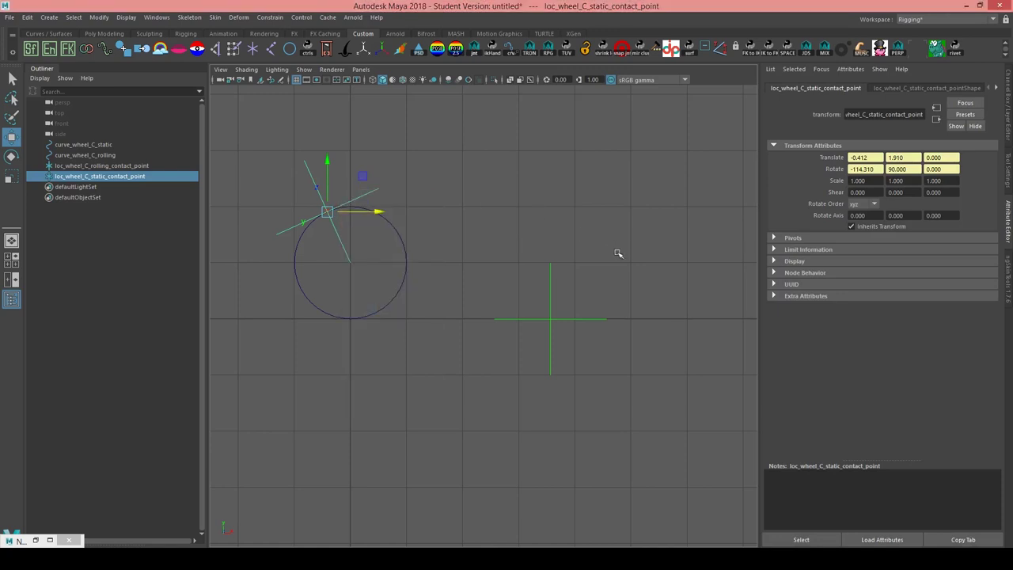
Move the rolling contact locator farther along the ground to about 4.24 in X.
{"action": "left_click", "coordinate": [614, 254]}
{"action": "left_click", "coordinate": [606, 319]}
{"action": "left_click_drag", "start_coordinate": [607, 319], "coordinate": [637, 313]}
{"action": "left_click", "coordinate": [532, 279]}
{"action": "left_click_drag", "start_coordinate": [532, 278], "coordinate": [664, 305]}
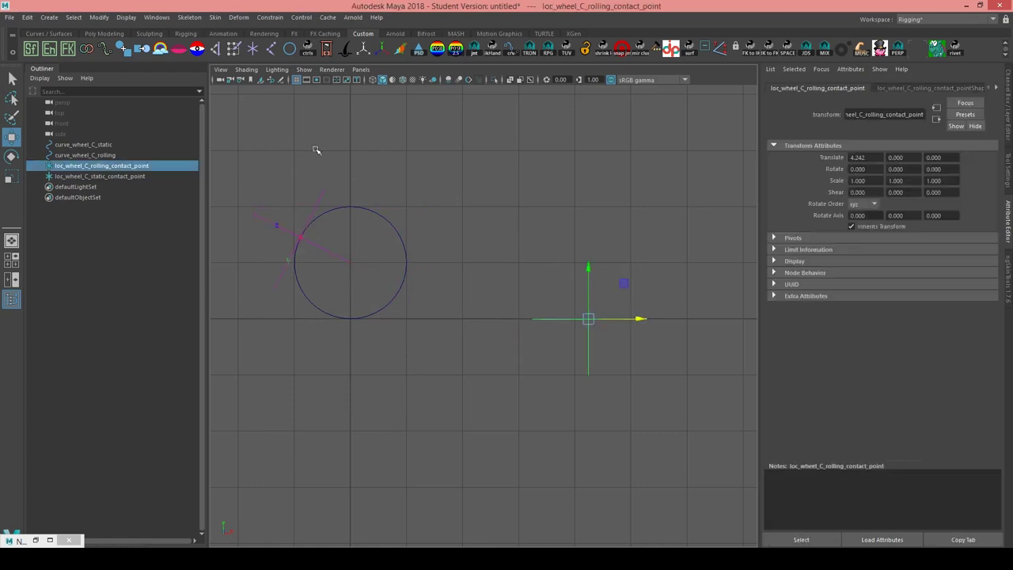
Return the rolling contact locator to its start position by setting its Translate X to 0.
{"action": "left_click", "coordinate": [322, 186]}
{"action": "left_click", "coordinate": [317, 177]}
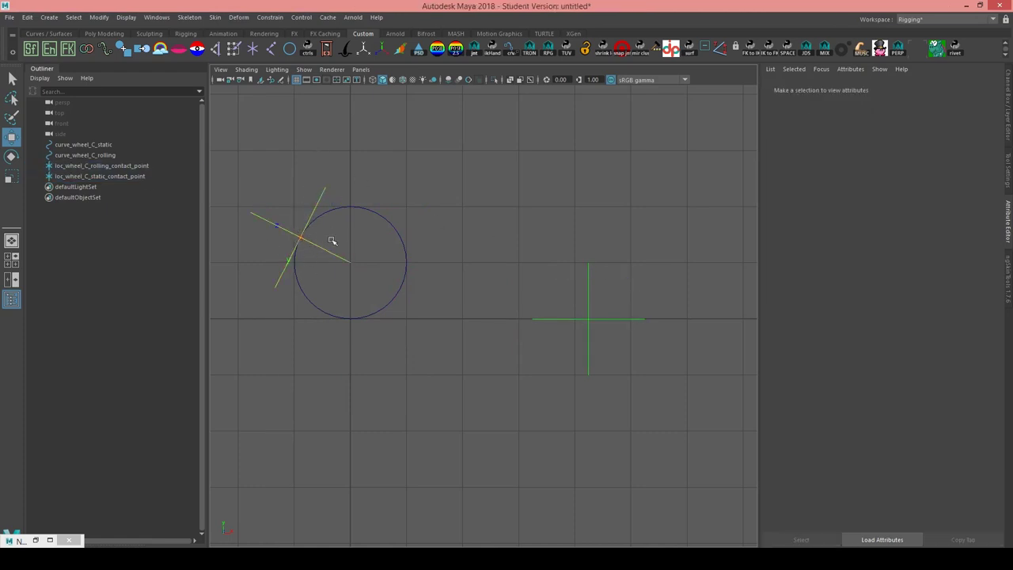
{"action": "left_click", "coordinate": [335, 248]}
{"action": "left_click_drag", "start_coordinate": [720, 291], "coordinate": [552, 320]}
{"action": "left_click", "coordinate": [1008, 110]}
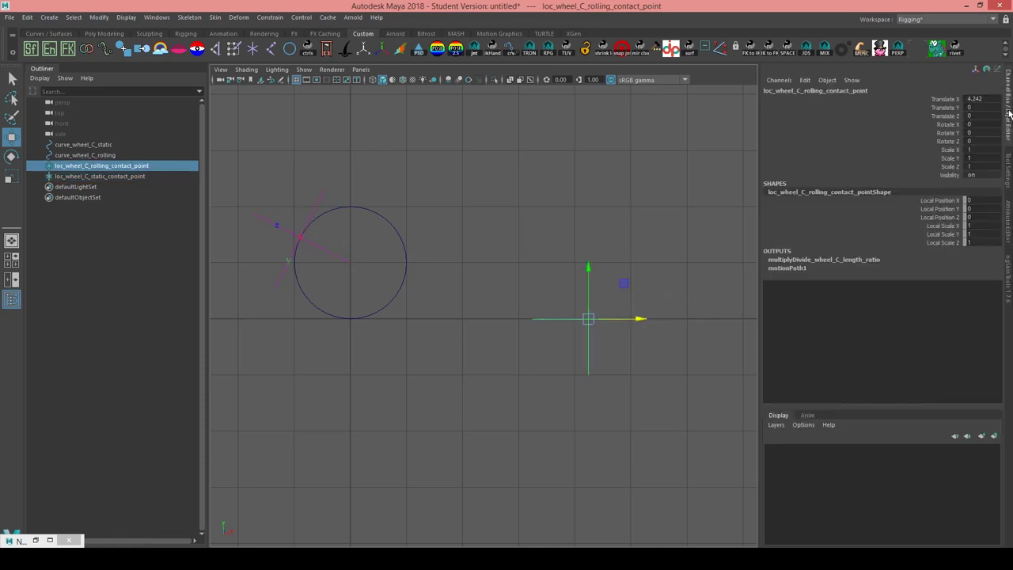
{"action": "left_click", "coordinate": [981, 98]}
{"action": "type", "text": "0"}
{"action": "key", "text": "Return"}
{"action": "left_click", "coordinate": [557, 177]}
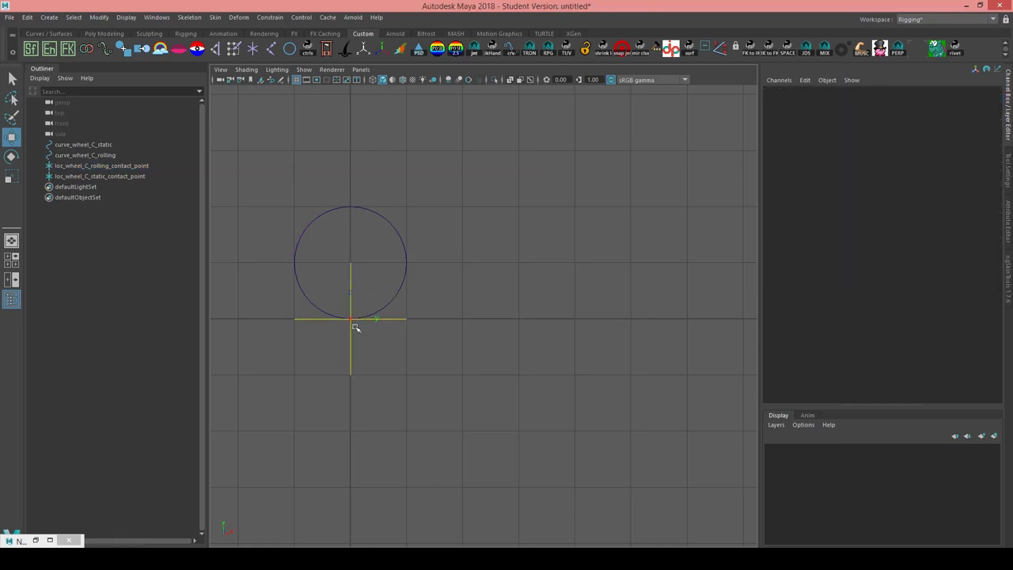
Change the Front Axis and Up Axis of motionPath1 to reorient the static contact locator, keeping the World Up Vector's Z at 0.
{"action": "left_click", "coordinate": [34, 540]}
{"action": "left_click_drag", "start_coordinate": [322, 3], "coordinate": [611, 49]}
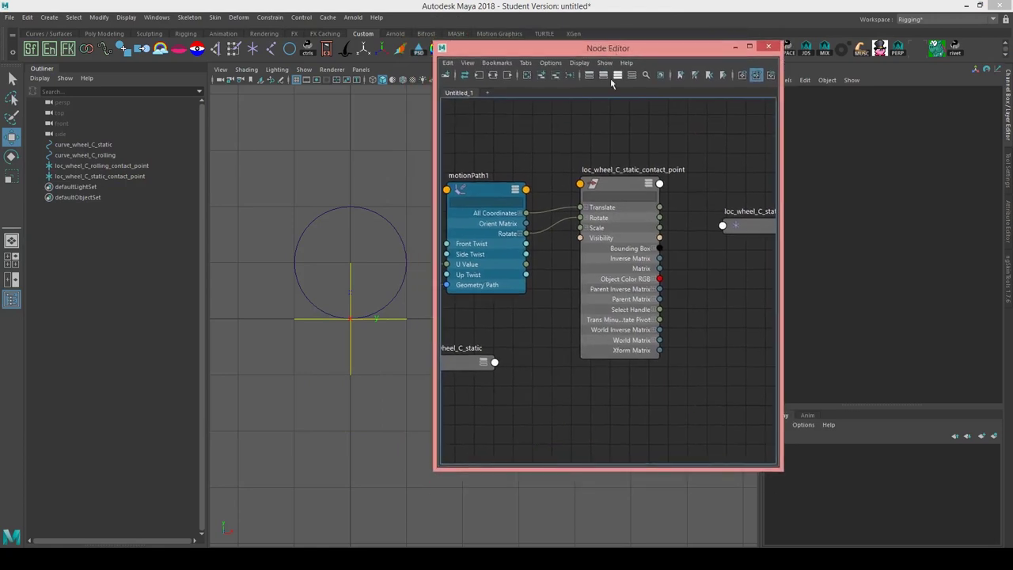
{"action": "scroll", "coordinate": [579, 341], "scroll_direction": "down", "scroll_amount": 2}
{"action": "scroll", "coordinate": [525, 275], "scroll_direction": "up", "scroll_amount": 2}
{"action": "left_click", "coordinate": [523, 276]}
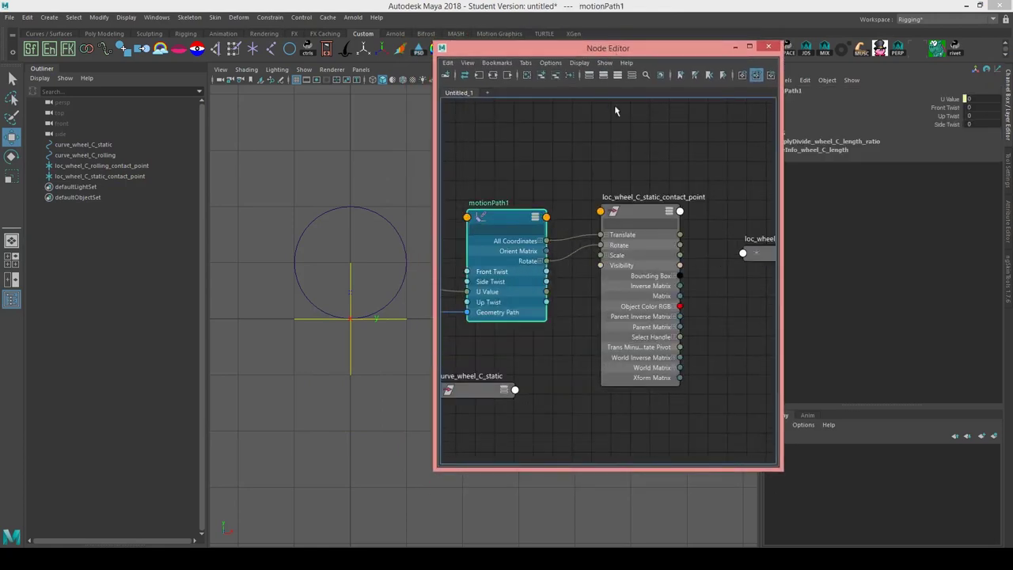
{"action": "left_click", "coordinate": [735, 47]}
{"action": "key", "text": "ctrl+a"}
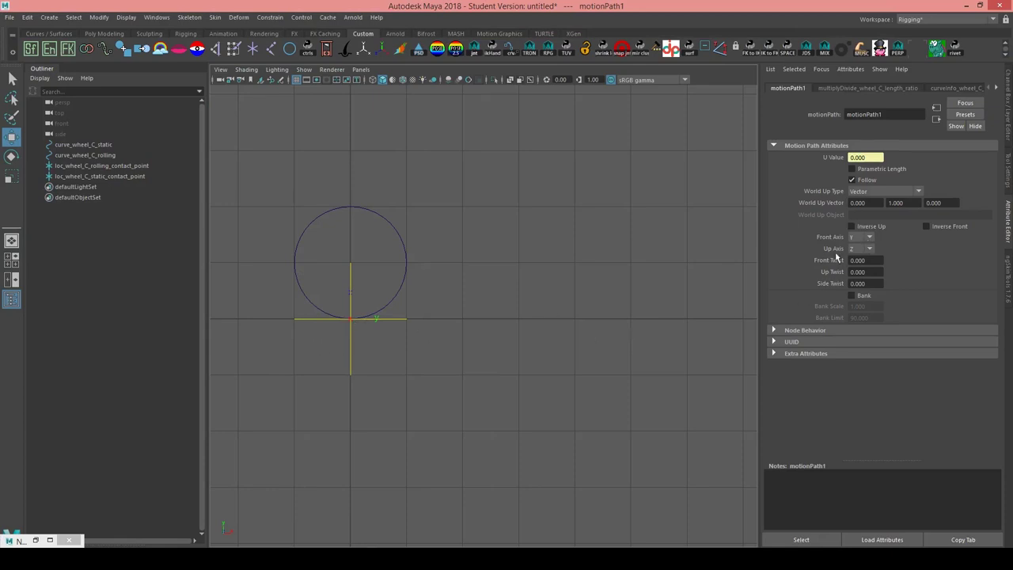
{"action": "left_click", "coordinate": [856, 237]}
{"action": "left_click", "coordinate": [865, 258]}
{"action": "left_click", "coordinate": [861, 241]}
{"action": "left_click", "coordinate": [861, 247]}
{"action": "left_click_drag", "start_coordinate": [946, 203], "coordinate": [506, 156]}
{"action": "type", "text": "0"}
{"action": "key", "text": "Return"}
{"action": "left_click", "coordinate": [507, 188]}
In the perspective view, test moving the rolling contact locator along X to about 6.94, and bring it back under the wheel.
{"action": "key", "text": "space"}
{"action": "key", "text": "space"}
{"action": "scroll", "coordinate": [597, 206], "scroll_direction": "up", "scroll_amount": 7}
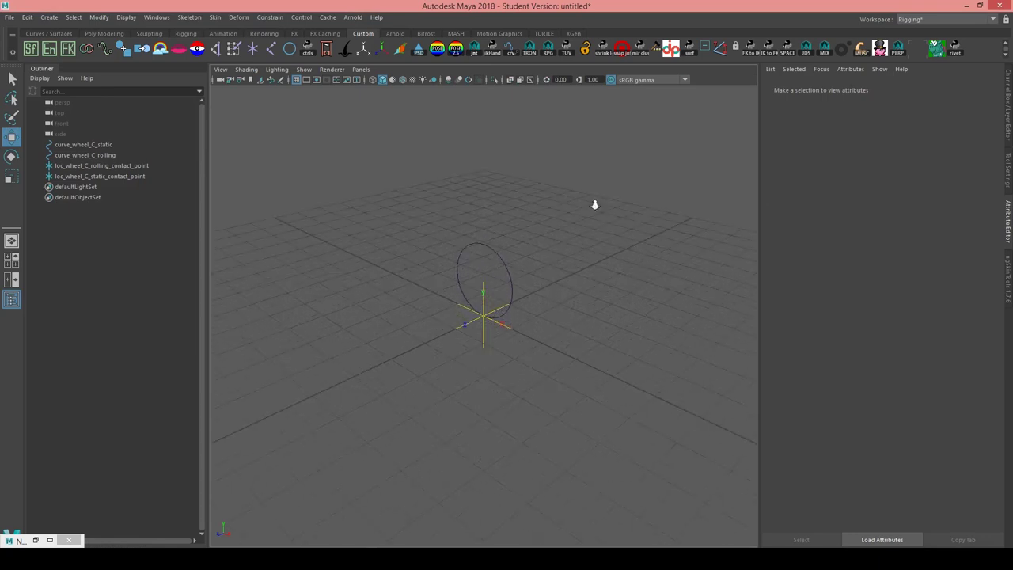
{"action": "left_click_drag", "start_coordinate": [583, 246], "coordinate": [441, 254], "text": "alt"}
{"action": "left_click", "coordinate": [143, 176]}
{"action": "key", "text": "f"}
{"action": "middle_click_drag", "start_coordinate": [451, 274], "coordinate": [371, 264], "text": "alt"}
{"action": "left_click", "coordinate": [95, 165]}
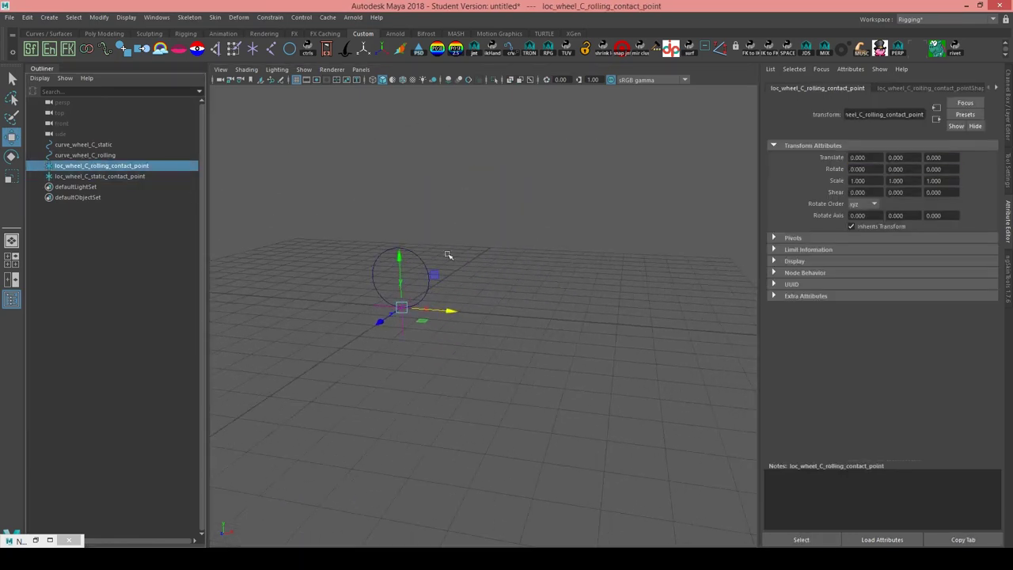
{"action": "mouse_move", "coordinate": [452, 311]}
{"action": "left_mouse_down"}
{"action": "mouse_move", "coordinate": [696, 329]}
{"action": "mouse_move", "coordinate": [466, 299]}
{"action": "left_mouse_up"}
{"action": "left_click_drag", "start_coordinate": [517, 320], "coordinate": [680, 359]}
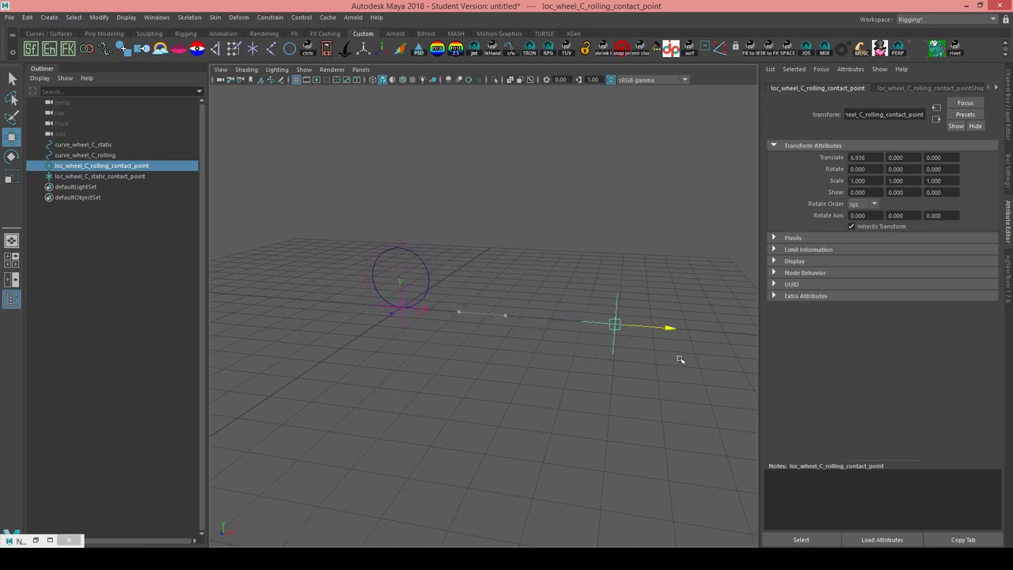
{"action": "left_click_drag", "start_coordinate": [419, 310], "coordinate": [428, 319], "text": "alt"}
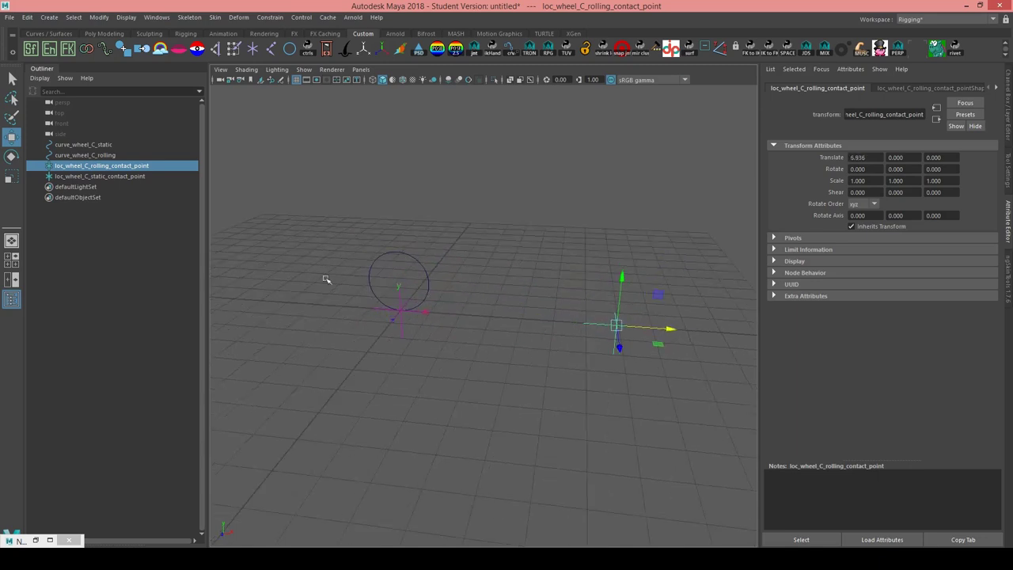
{"action": "left_click_drag", "start_coordinate": [676, 329], "coordinate": [400, 307]}
Restore the Node Editor beside the viewport and select the motionPath1 node to check its connections.
{"action": "left_click", "coordinate": [49, 540]}
{"action": "left_click_drag", "start_coordinate": [564, 5], "coordinate": [1009, 184]}
{"action": "middle_click_drag", "start_coordinate": [431, 260], "coordinate": [385, 277], "text": "alt"}
{"action": "middle_click_drag", "start_coordinate": [774, 269], "coordinate": [805, 280], "text": "alt"}
{"action": "scroll", "coordinate": [805, 281], "scroll_direction": "down", "scroll_amount": 2}
{"action": "scroll", "coordinate": [711, 275], "scroll_direction": "up", "scroll_amount": 4}
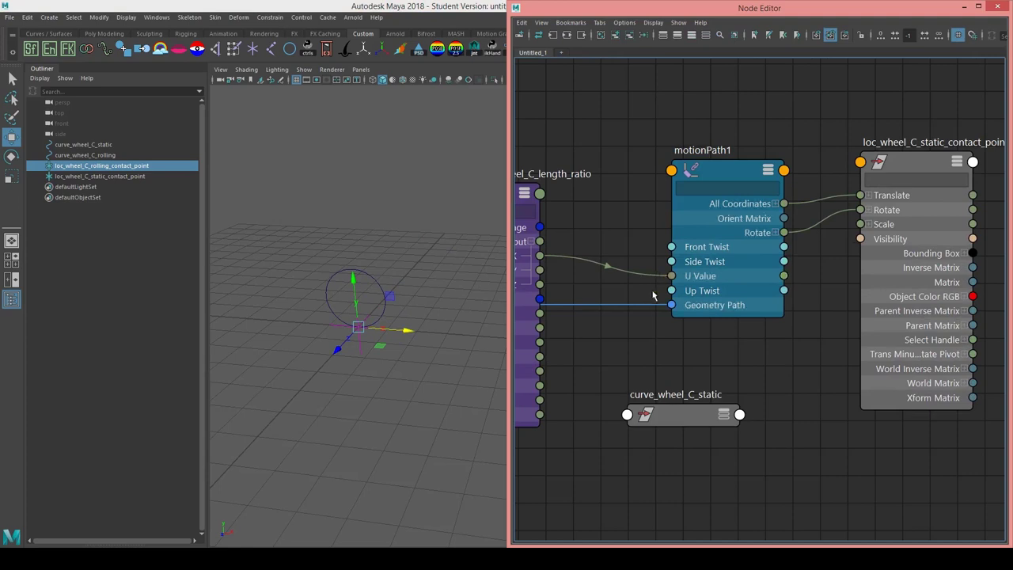
{"action": "left_click_drag", "start_coordinate": [754, 2], "coordinate": [754, 112]}
{"action": "left_click", "coordinate": [727, 331]}
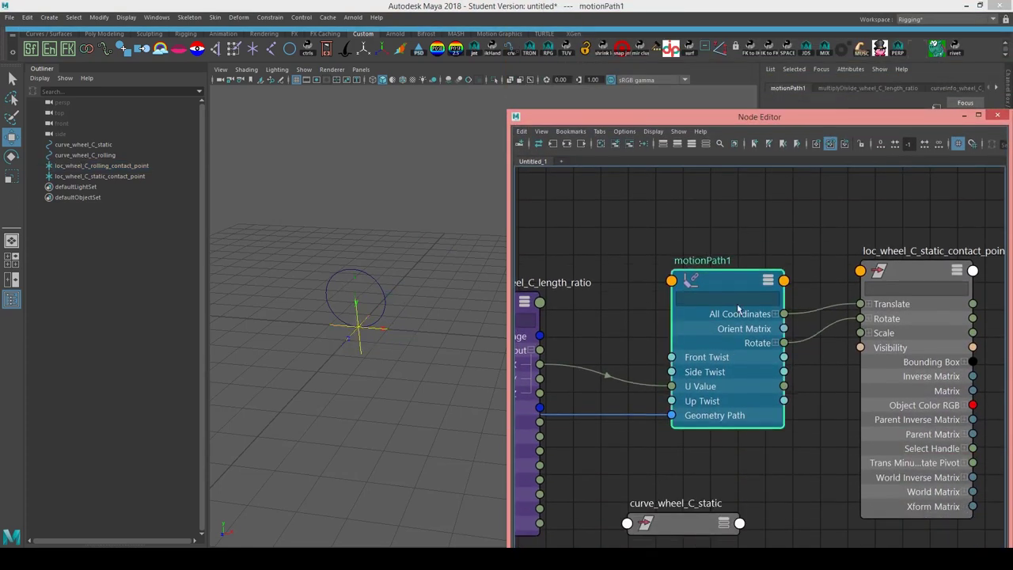
{"action": "left_click_drag", "start_coordinate": [815, 117], "coordinate": [1012, 161]}
Rearrange the multiplyDivide_wheel_C_length_ratio and motionPath1 nodes in the graph to make room around them.
{"action": "scroll", "coordinate": [730, 217], "scroll_direction": "down", "scroll_amount": 3}
{"action": "middle_click_drag", "start_coordinate": [554, 211], "coordinate": [687, 217], "text": "alt"}
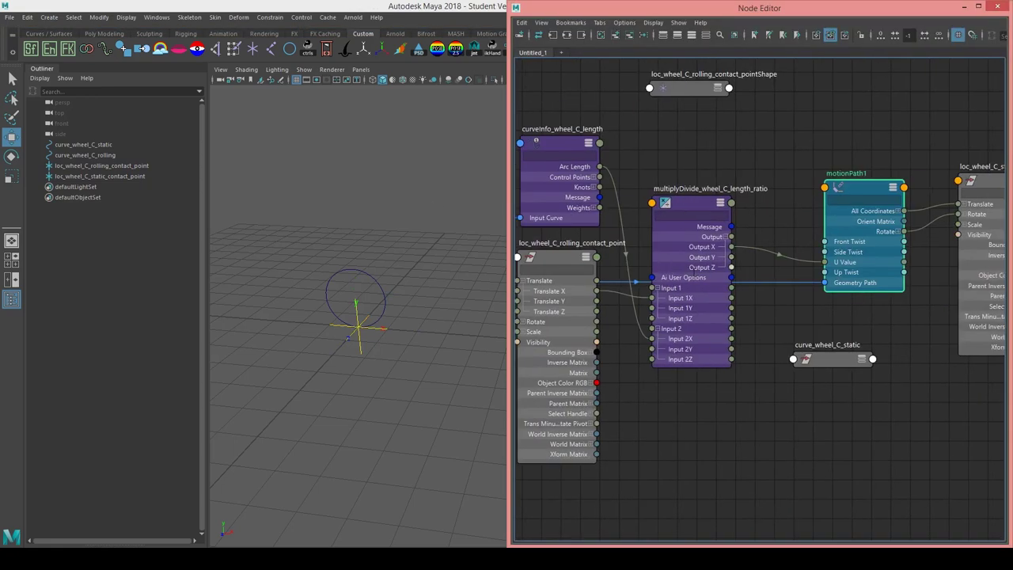
{"action": "middle_click_drag", "start_coordinate": [691, 271], "coordinate": [651, 299], "text": "alt"}
{"action": "left_click_drag", "start_coordinate": [652, 305], "coordinate": [645, 262]}
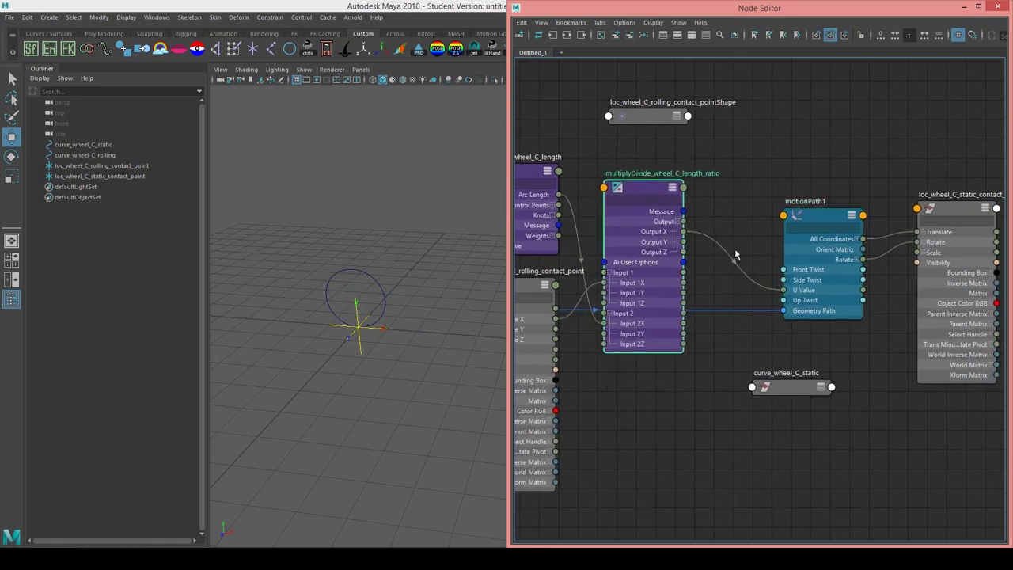
{"action": "middle_click_drag", "start_coordinate": [783, 269], "coordinate": [721, 284]}
{"action": "left_click_drag", "start_coordinate": [799, 261], "coordinate": [822, 215]}
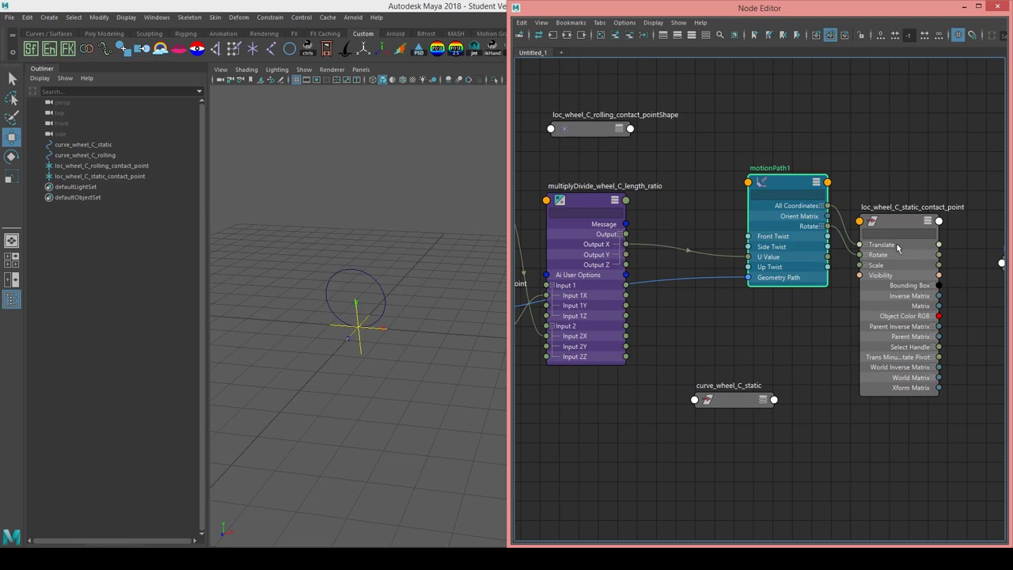
Create an animCurveUU node, place it just before motionPath1, and shift the Node Editor to uncover the curve's attributes.
{"action": "left_click_drag", "start_coordinate": [758, 180], "coordinate": [669, 171]}
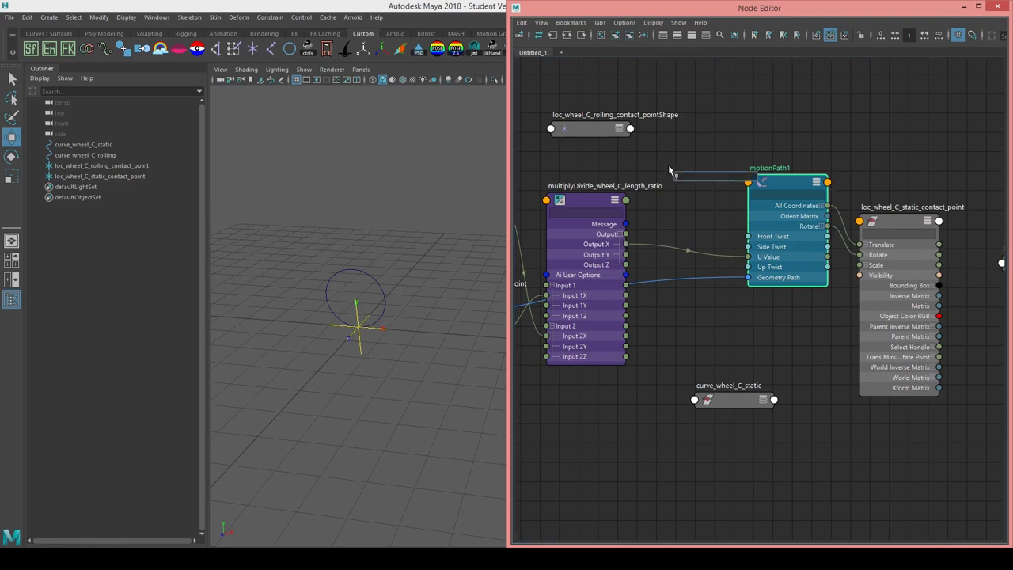
{"action": "type", "text": "curveUU"}
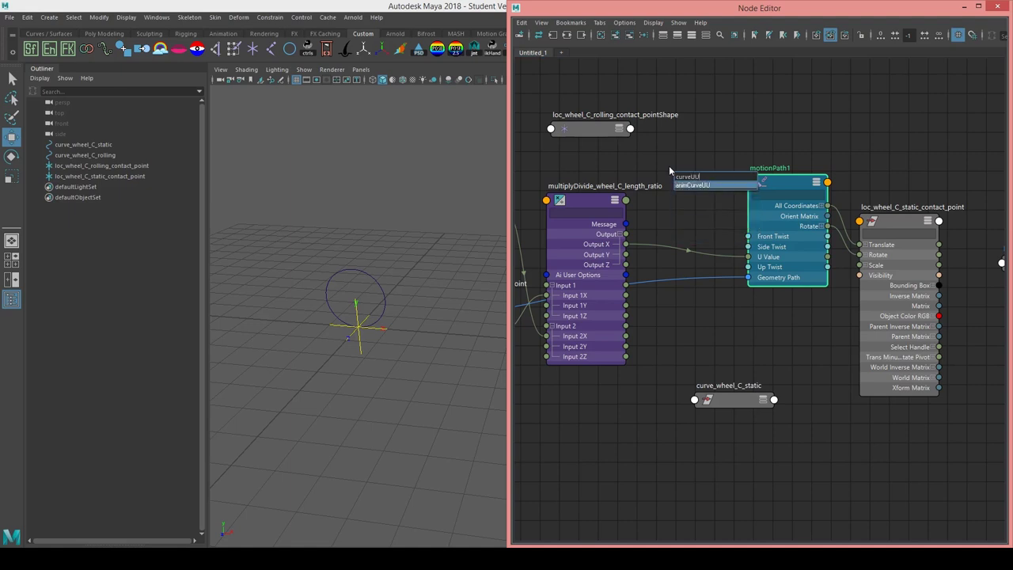
{"action": "key", "text": "Return"}
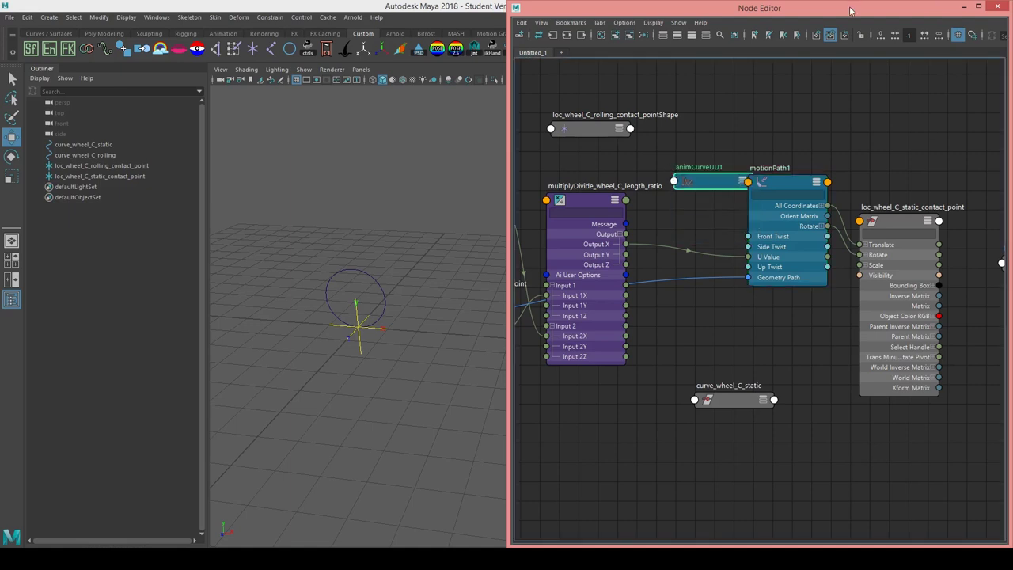
{"action": "left_click_drag", "start_coordinate": [851, 10], "coordinate": [842, 79]}
{"action": "left_click_drag", "start_coordinate": [727, 255], "coordinate": [690, 255]}
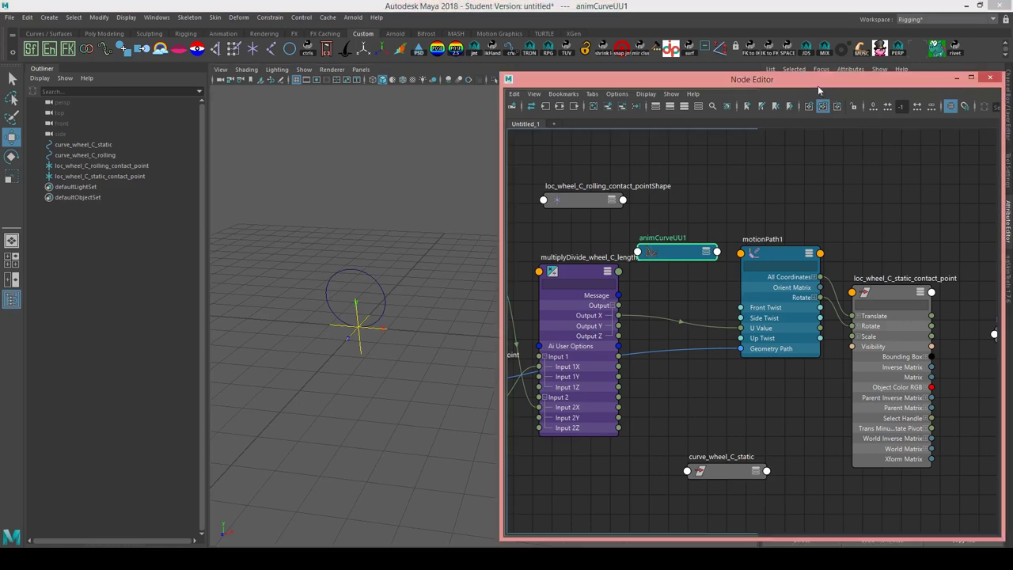
{"action": "left_click_drag", "start_coordinate": [749, 85], "coordinate": [503, 89]}
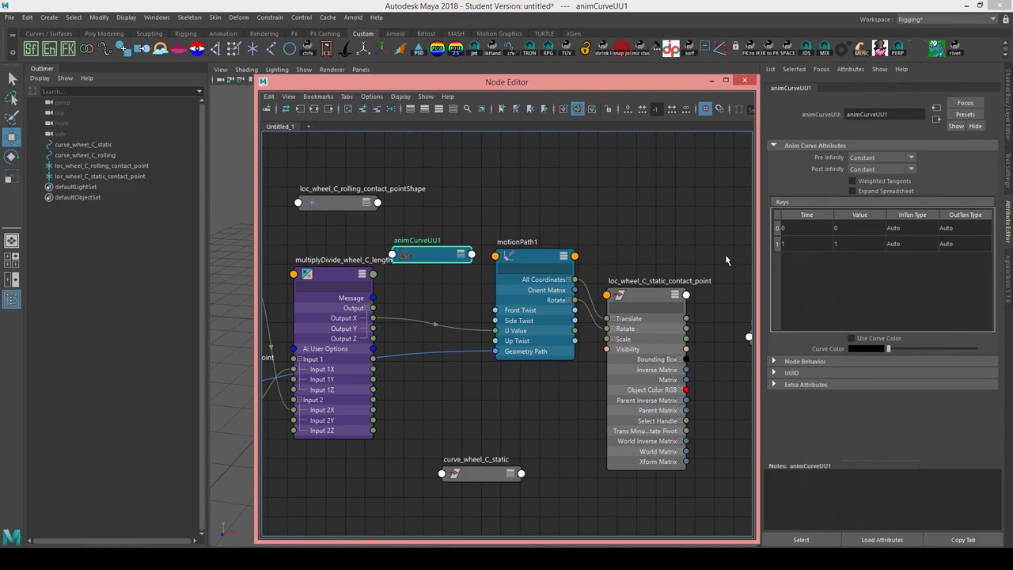
Connect the length ratio node's Output X to the animCurveUU1 Input, and the curve's Output to motionPath1's U Value.
{"action": "middle_click_drag", "start_coordinate": [489, 279], "coordinate": [574, 280], "text": "alt"}
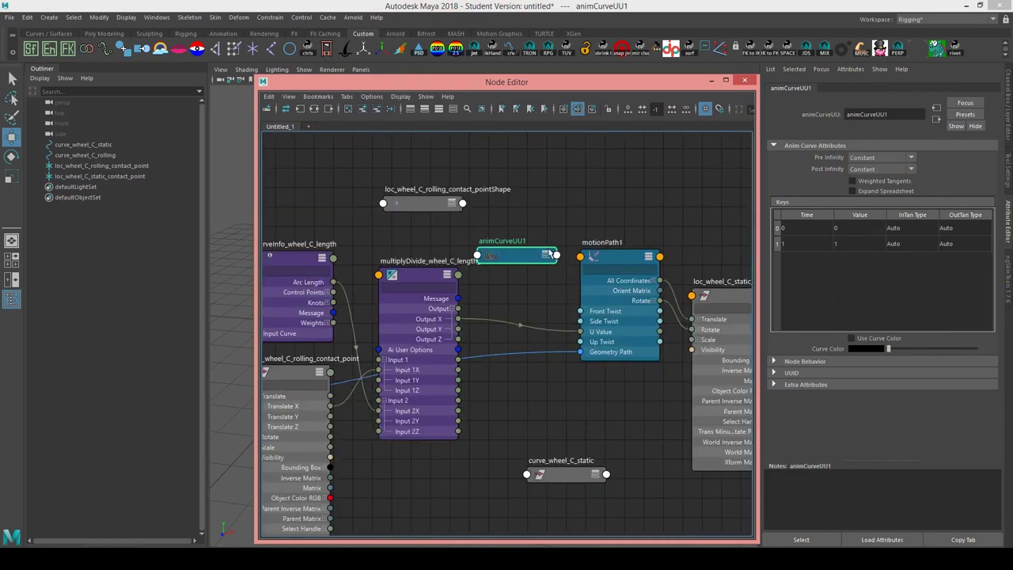
{"action": "left_click", "coordinate": [546, 255]}
{"action": "left_click_drag", "start_coordinate": [458, 320], "coordinate": [513, 261]}
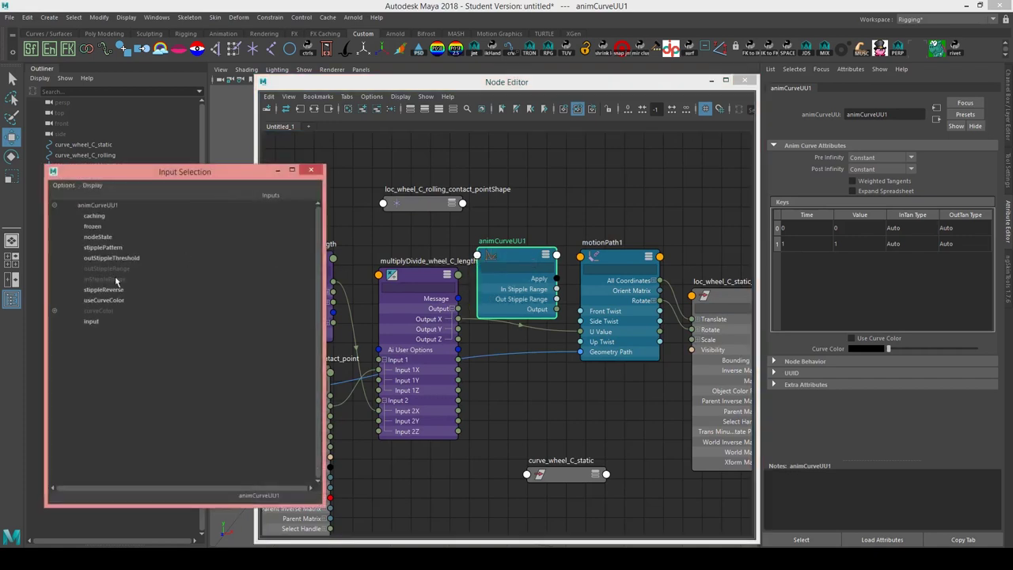
{"action": "left_click", "coordinate": [92, 321]}
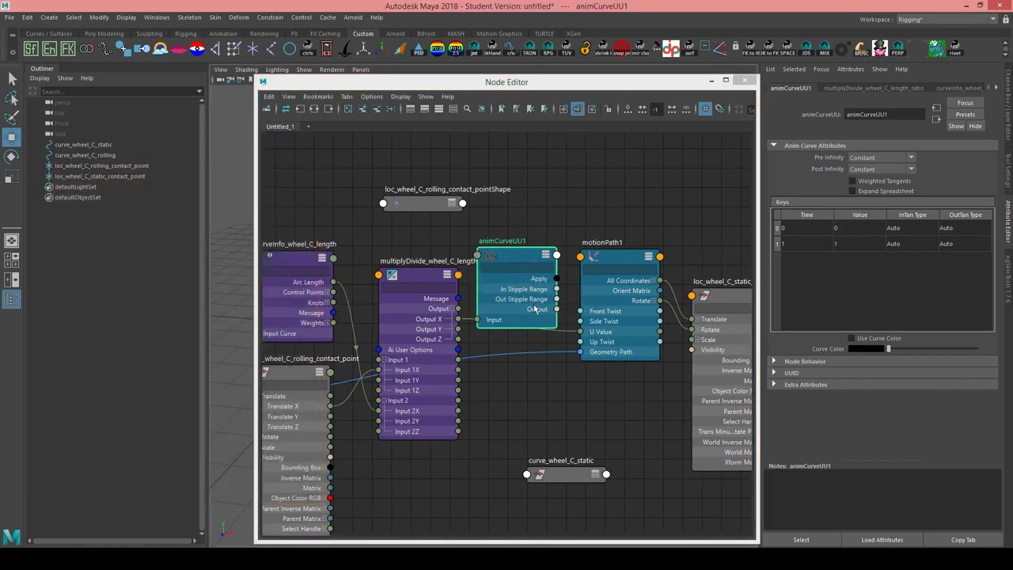
{"action": "left_click_drag", "start_coordinate": [546, 312], "coordinate": [594, 333]}
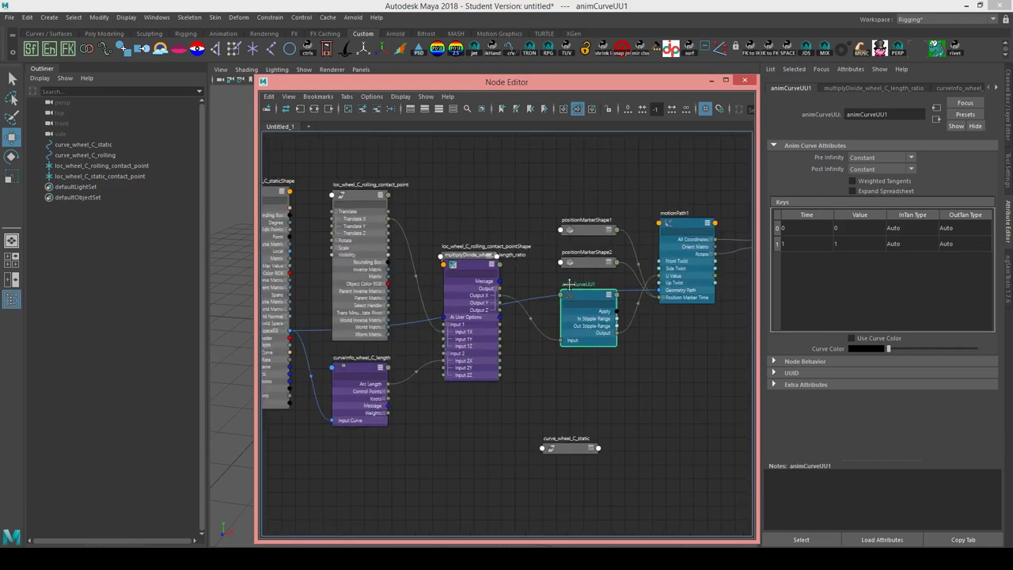
Tidy the animCurveUU1 node below the position marker shapes, keep it selected, and minimize the node graph.
{"action": "left_click", "coordinate": [563, 312]}
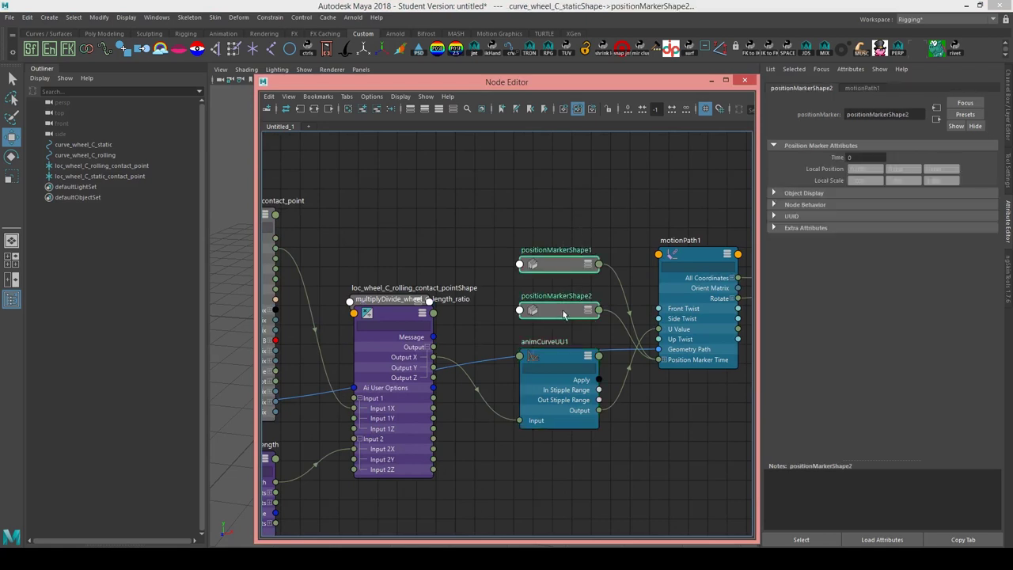
{"action": "middle_click_drag", "start_coordinate": [552, 369], "coordinate": [478, 338], "text": "alt"}
{"action": "mouse_move", "coordinate": [487, 359]}
{"action": "left_mouse_down"}
{"action": "mouse_move", "coordinate": [493, 341]}
{"action": "mouse_move", "coordinate": [477, 358]}
{"action": "left_mouse_up"}
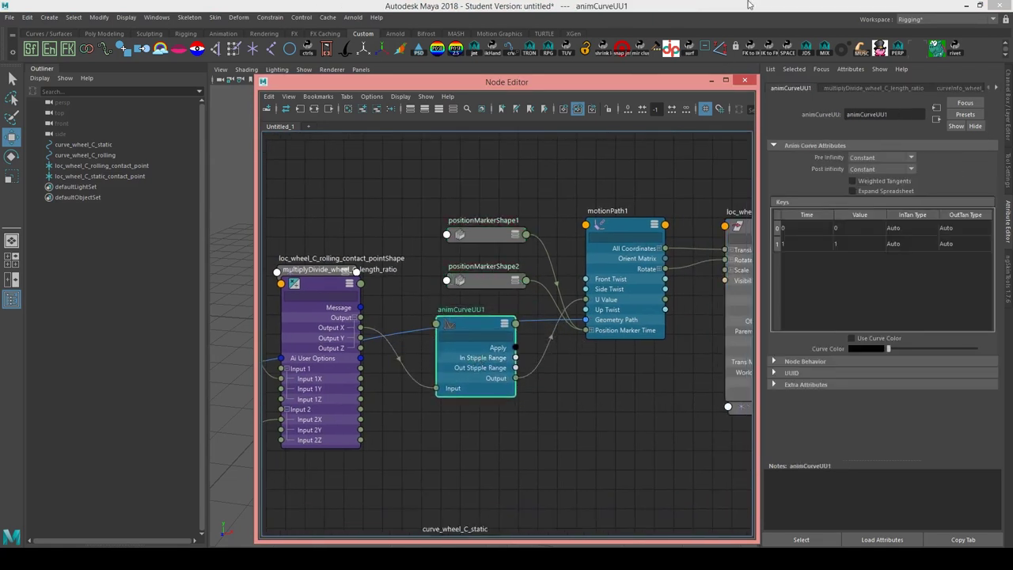
{"action": "left_click", "coordinate": [712, 81]}
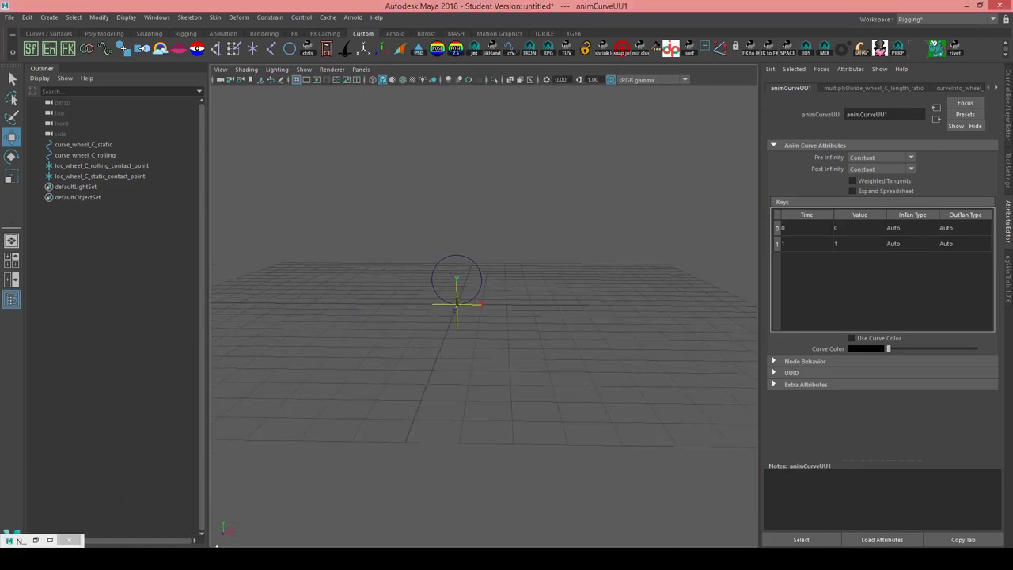
{"action": "left_click", "coordinate": [49, 539]}
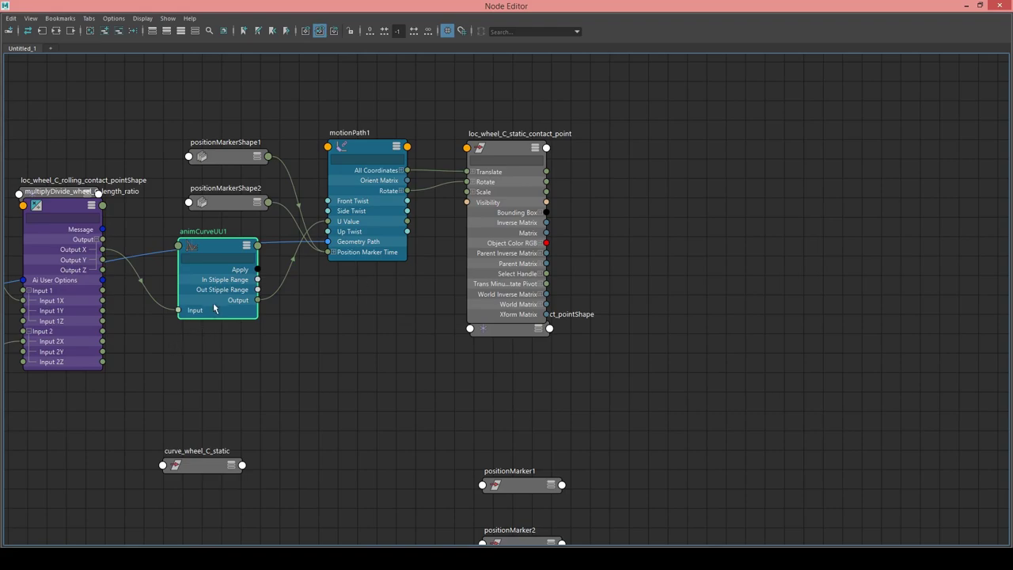
{"action": "left_click", "coordinate": [966, 5]}
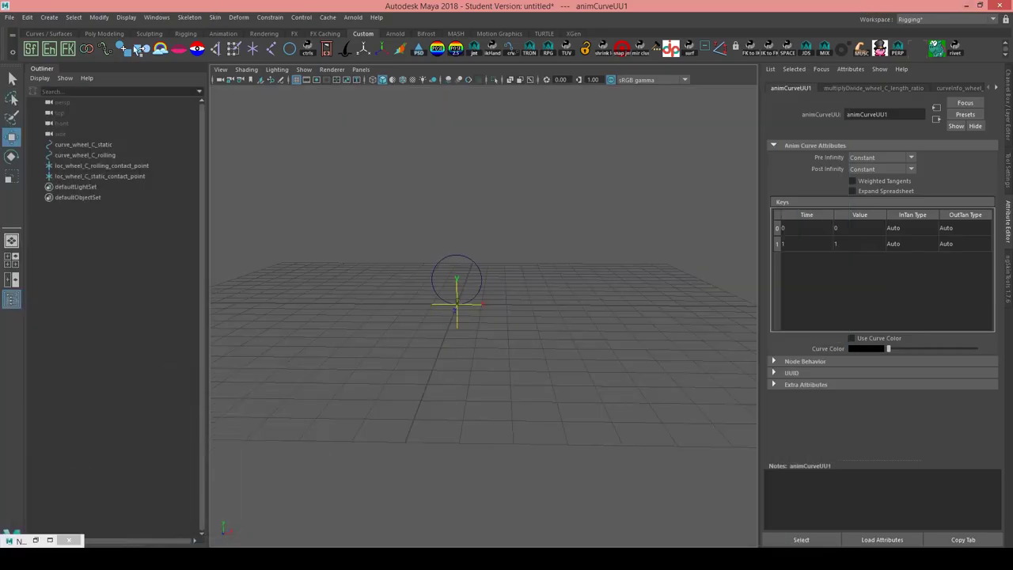
Open the Graph Editor, select the animCurveUU1 curve's keys, and give them Spline tangents.
{"action": "left_click", "coordinate": [157, 18]}
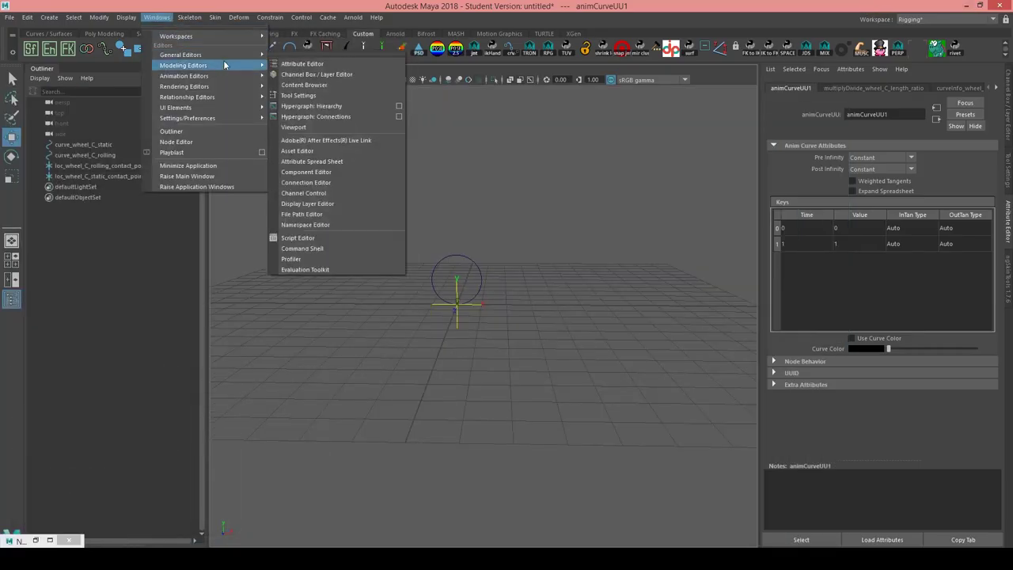
{"action": "mouse_move", "coordinate": [205, 76]}
{"action": "left_click", "coordinate": [325, 84]}
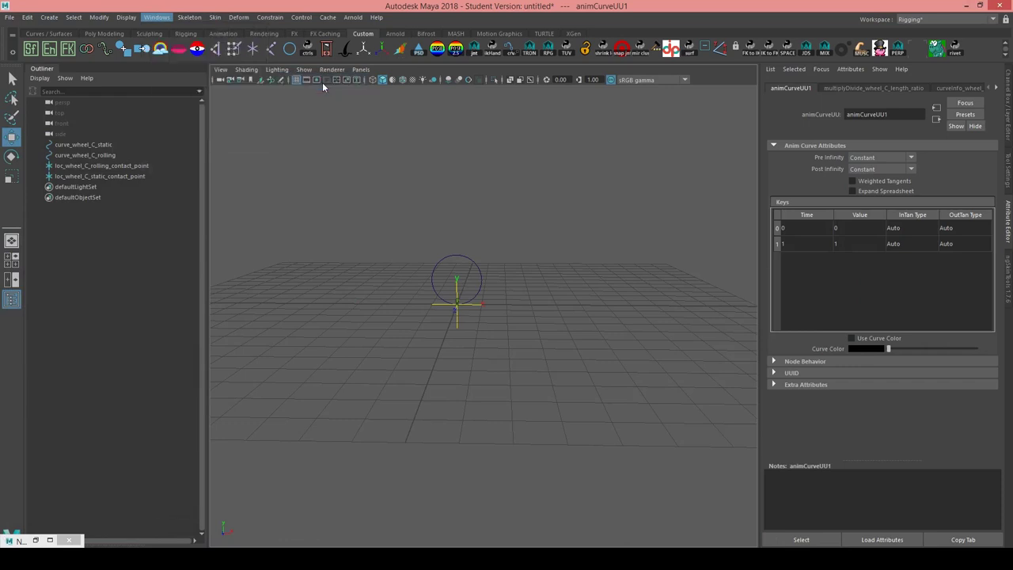
{"action": "left_click_drag", "start_coordinate": [266, 221], "coordinate": [436, 334]}
{"action": "left_click", "coordinate": [385, 150]}
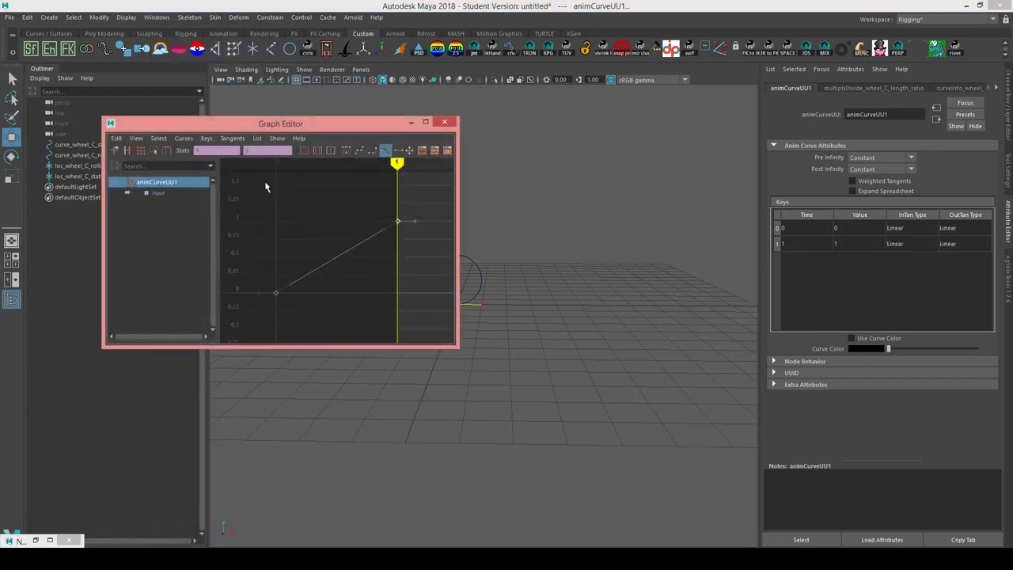
{"action": "left_click", "coordinate": [359, 151]}
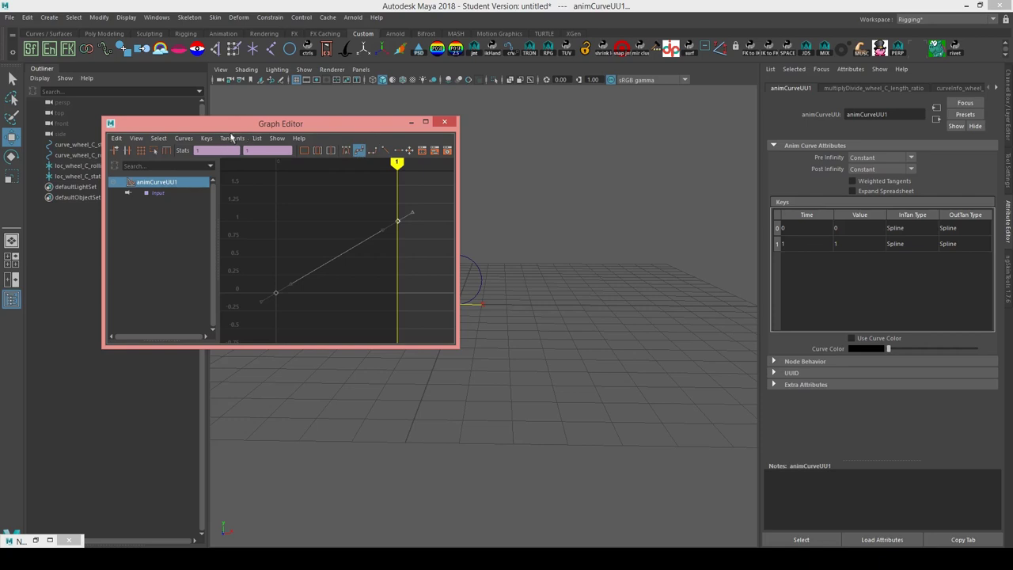
Set both the Pre Infinity and Post Infinity of animCurveUU1 to Cycle, and minimize the Graph Editor.
{"action": "left_click", "coordinate": [184, 139]}
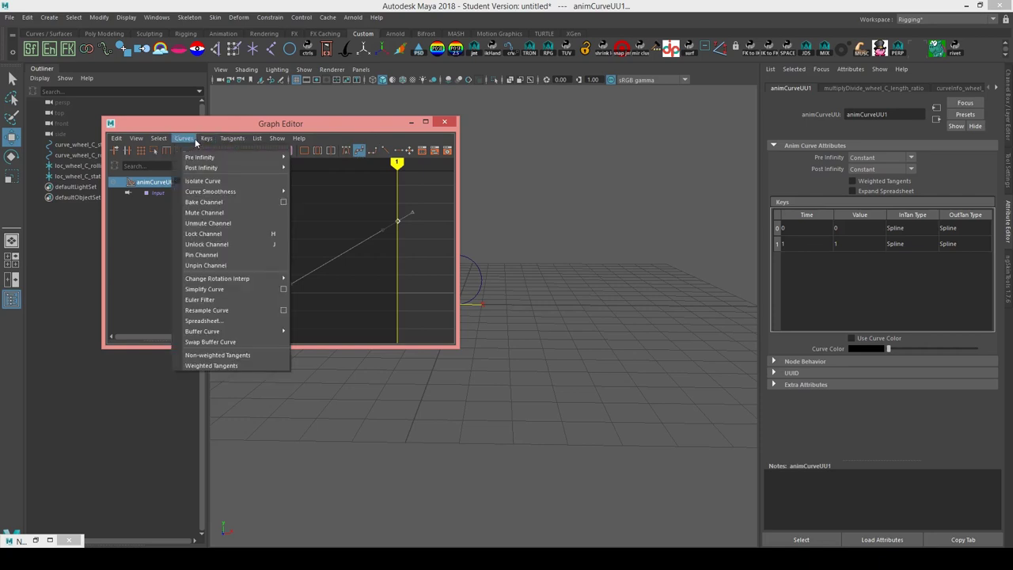
{"action": "mouse_move", "coordinate": [203, 157]}
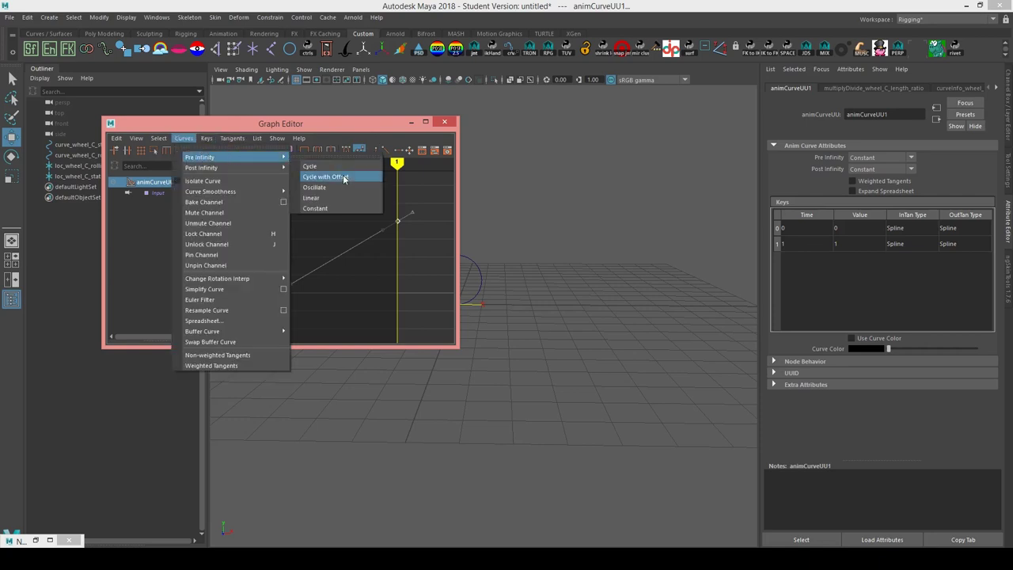
{"action": "left_click", "coordinate": [339, 167]}
{"action": "left_click", "coordinate": [183, 138]}
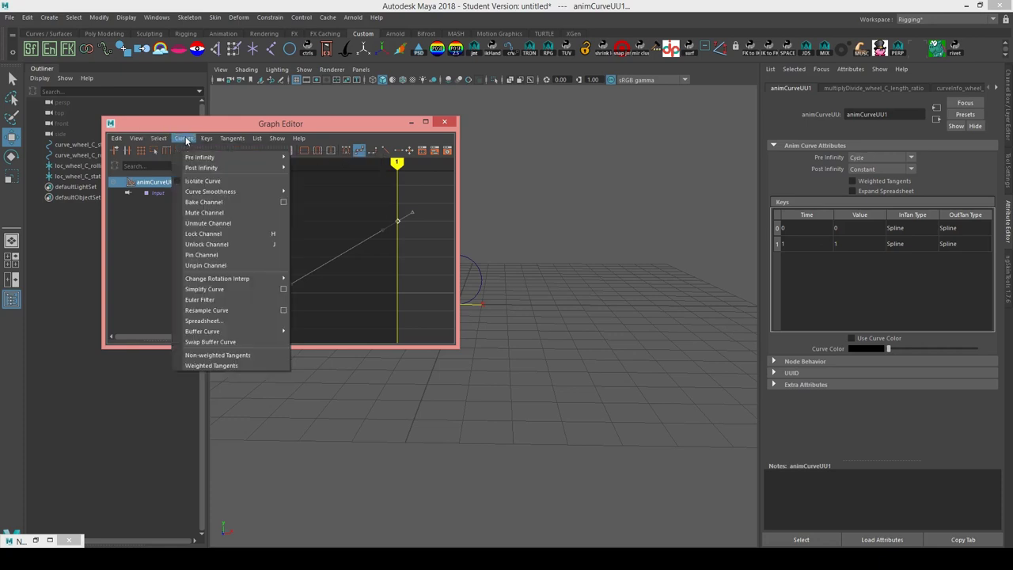
{"action": "mouse_move", "coordinate": [200, 157]}
{"action": "left_click", "coordinate": [308, 176]}
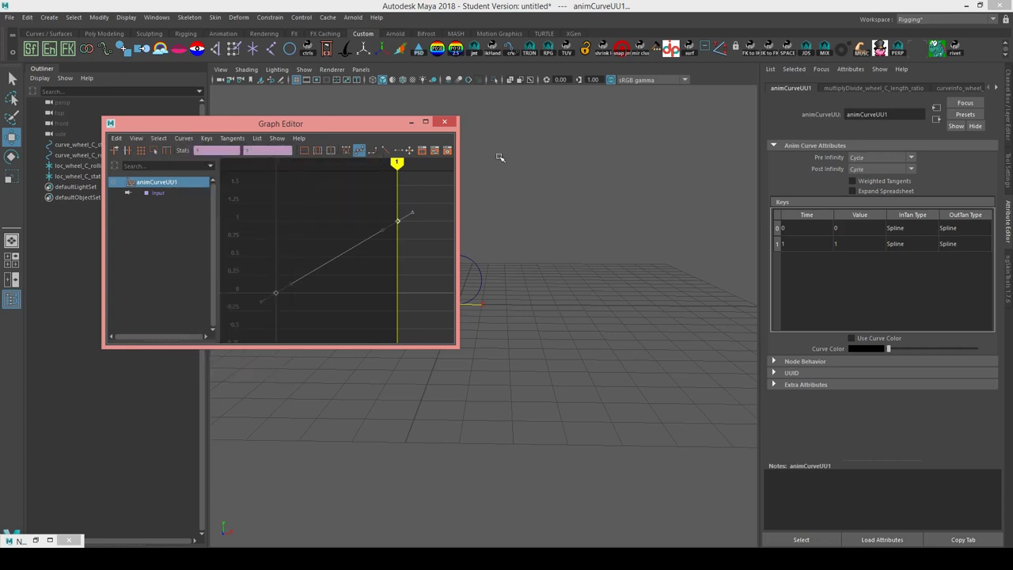
{"action": "left_click", "coordinate": [410, 123]}
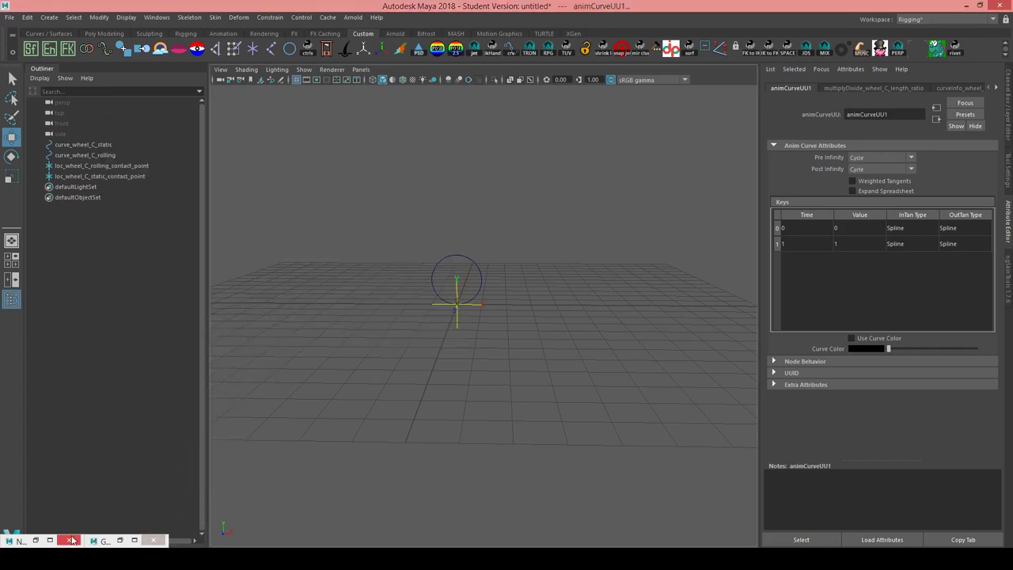
Parent curve_wheel_C_rolling under loc_wheel_C_rolling_contact_point and expand the locator's hierarchy in the Outliner.
{"action": "left_click", "coordinate": [135, 166]}
{"action": "left_click_drag", "start_coordinate": [603, 309], "coordinate": [407, 323], "text": "alt"}
{"action": "key", "text": "f"}
{"action": "scroll", "coordinate": [546, 269], "scroll_direction": "down", "scroll_amount": 6}
{"action": "middle_click_drag", "start_coordinate": [579, 343], "coordinate": [477, 319], "text": "alt"}
{"action": "mouse_move", "coordinate": [415, 300]}
{"action": "left_mouse_down", "text": "alt"}
{"action": "mouse_move", "coordinate": [439, 296]}
{"action": "mouse_move", "coordinate": [425, 290]}
{"action": "left_mouse_up", "text": "alt"}
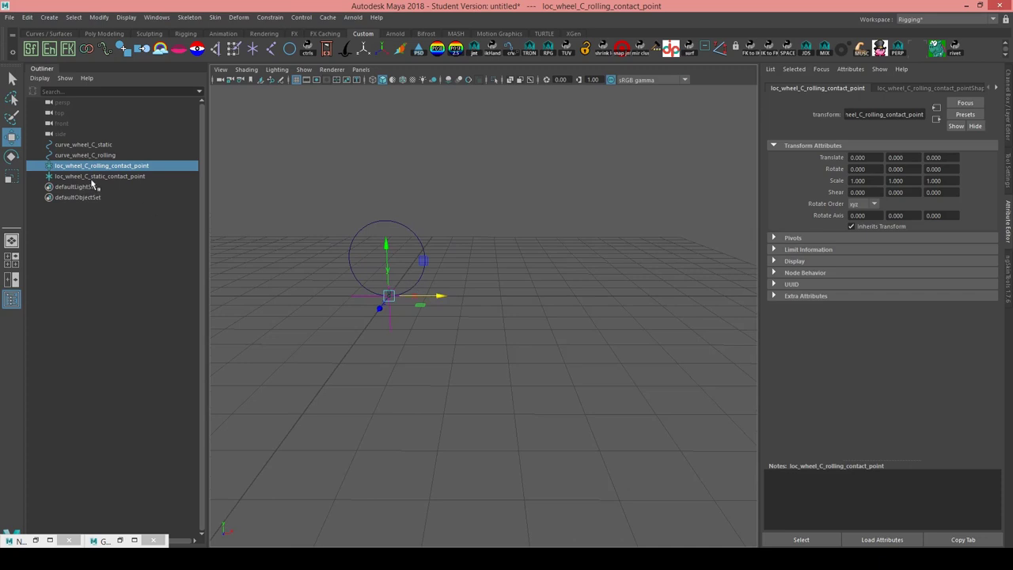
{"action": "left_click", "coordinate": [136, 157]}
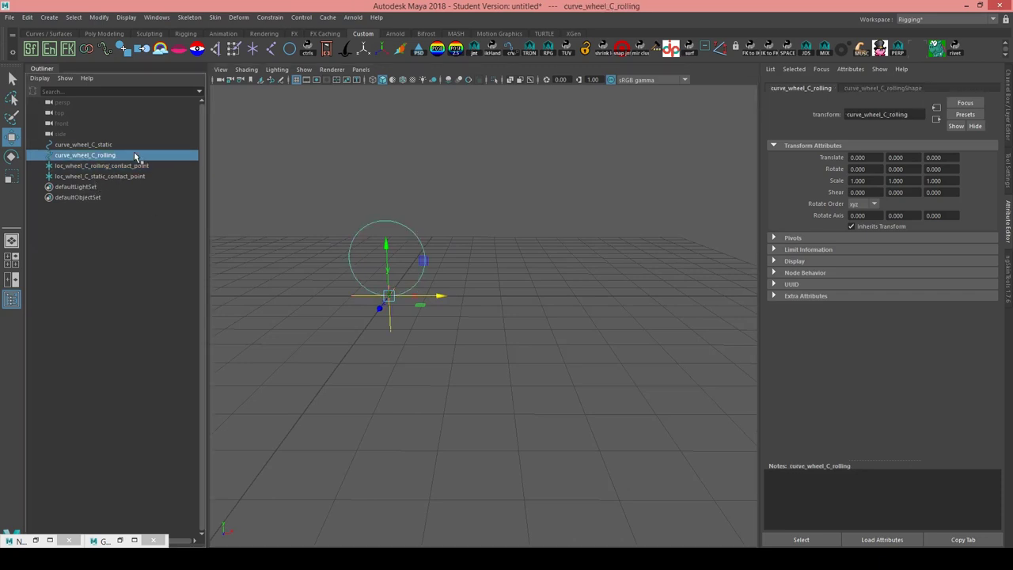
{"action": "middle_click_drag", "start_coordinate": [135, 156], "coordinate": [145, 168]}
{"action": "middle_click_drag", "start_coordinate": [144, 165], "coordinate": [145, 166]}
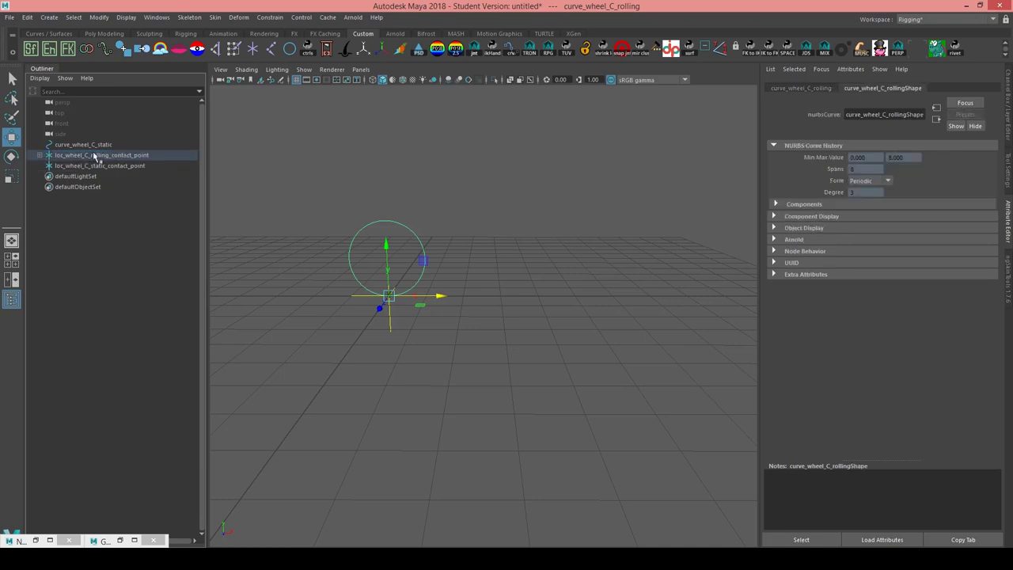
{"action": "left_click", "coordinate": [43, 156]}
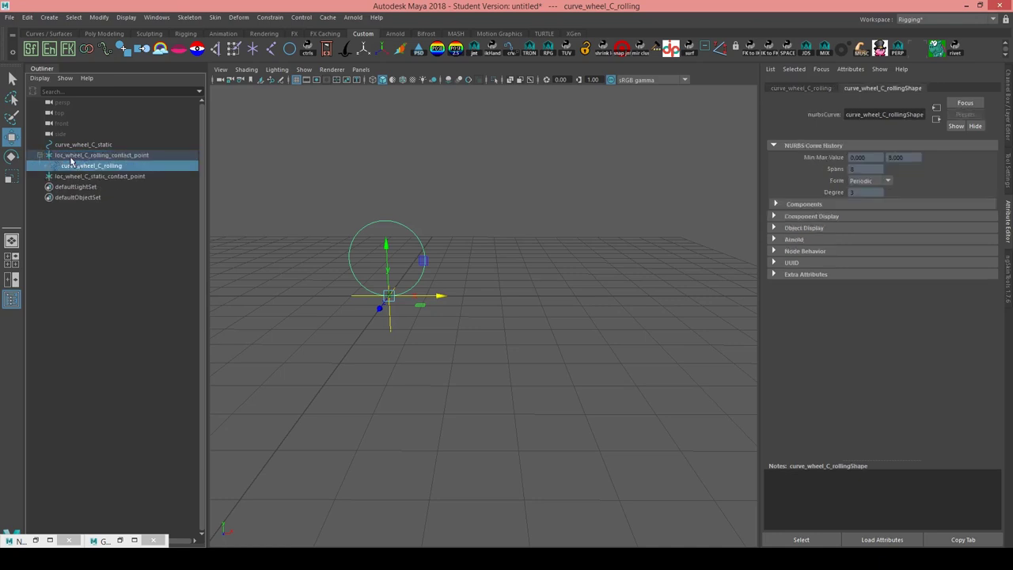
Move loc_wheel_C_rolling_contact_point along X away from the static wheel, undo the extra off-axis move, and clear the selection.
{"action": "left_click", "coordinate": [73, 157]}
{"action": "left_click_drag", "start_coordinate": [435, 297], "coordinate": [631, 326]}
{"action": "left_click_drag", "start_coordinate": [617, 257], "coordinate": [656, 207]}
{"action": "key", "text": "ctrl+z"}
{"action": "left_click", "coordinate": [606, 215]}
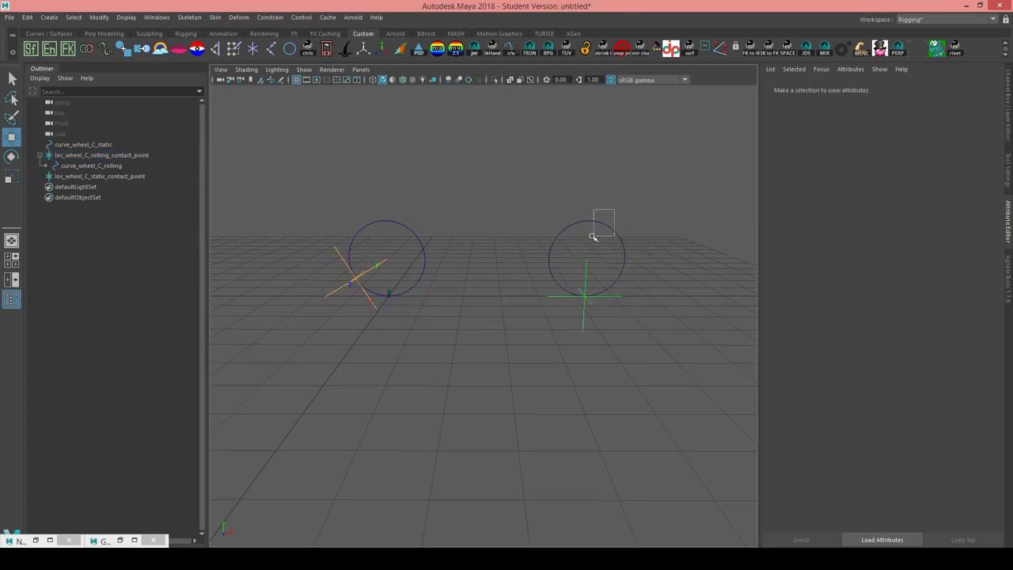
Examine the rolling curve's pivot, the static curve's pivot at the origin, and the static contact locator's place on the circle.
{"action": "left_click", "coordinate": [610, 222]}
{"action": "left_click_drag", "start_coordinate": [403, 191], "coordinate": [412, 183], "text": "alt"}
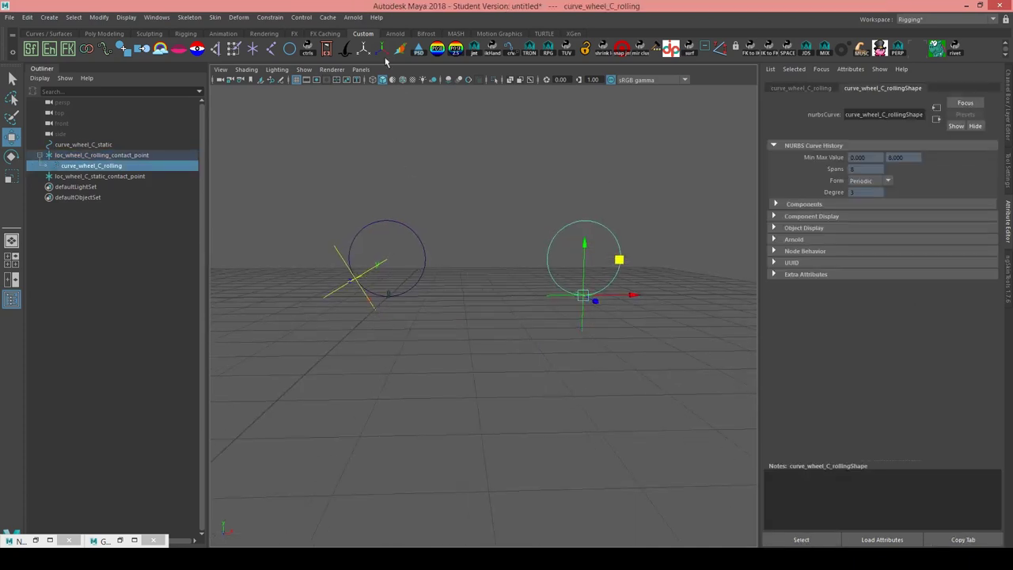
{"action": "middle_click_drag", "start_coordinate": [568, 165], "coordinate": [558, 173], "text": "alt"}
{"action": "left_click", "coordinate": [629, 288]}
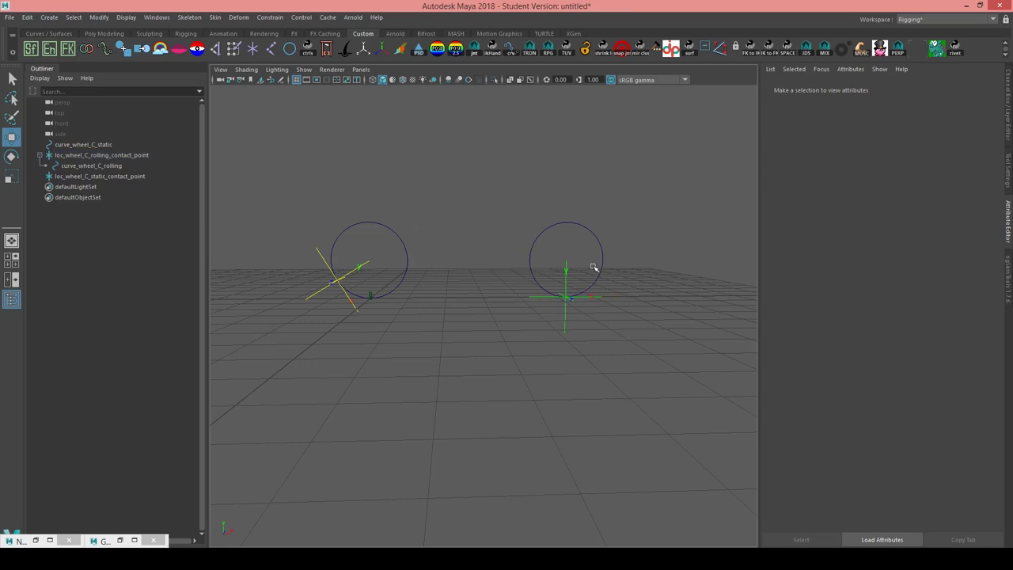
{"action": "middle_click_drag", "start_coordinate": [594, 267], "coordinate": [587, 252], "text": "alt"}
{"action": "scroll", "coordinate": [447, 269], "scroll_direction": "up", "scroll_amount": 3}
{"action": "middle_click_drag", "start_coordinate": [422, 264], "coordinate": [592, 278], "text": "alt"}
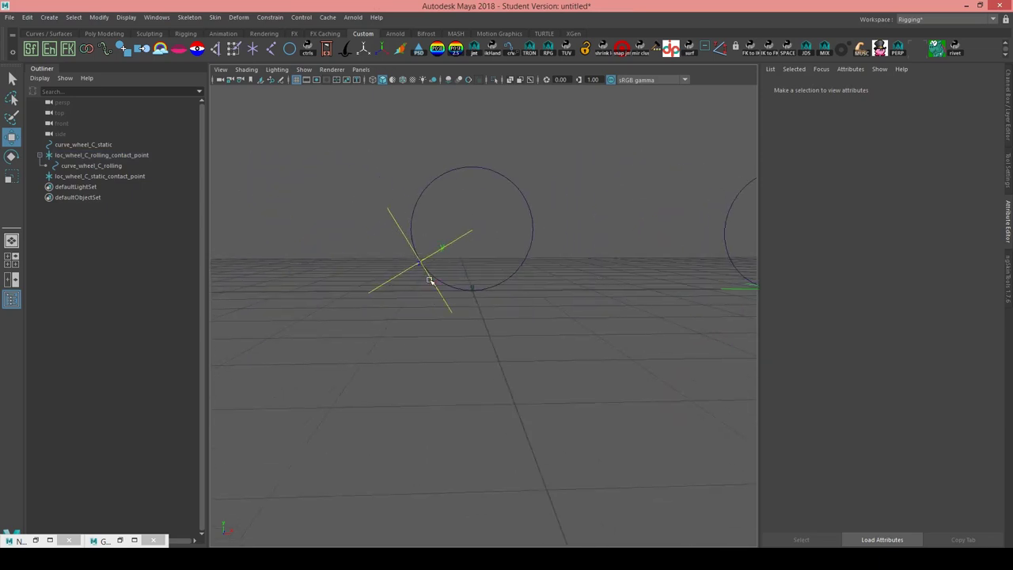
{"action": "left_click", "coordinate": [475, 288]}
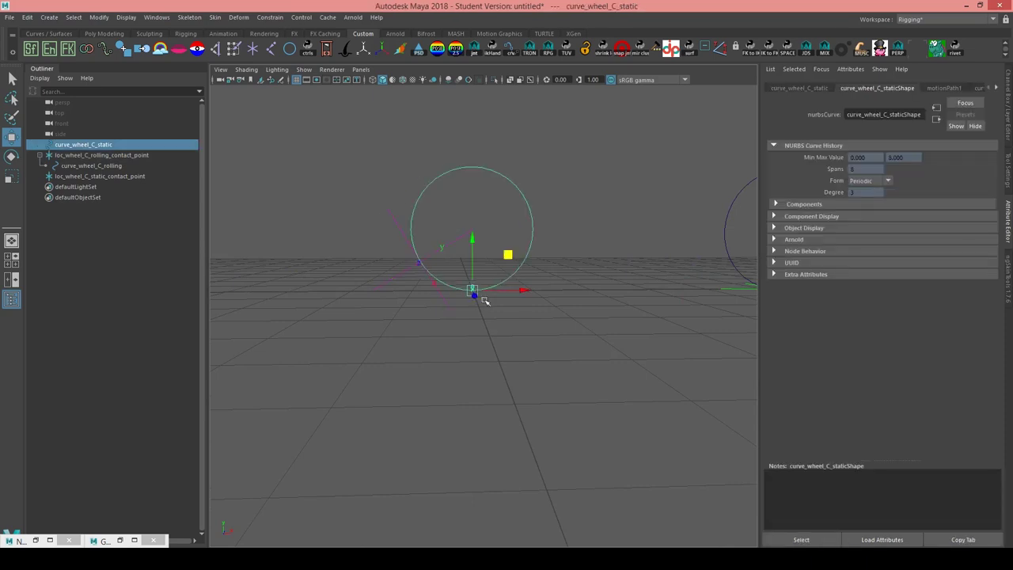
{"action": "left_click", "coordinate": [419, 262]}
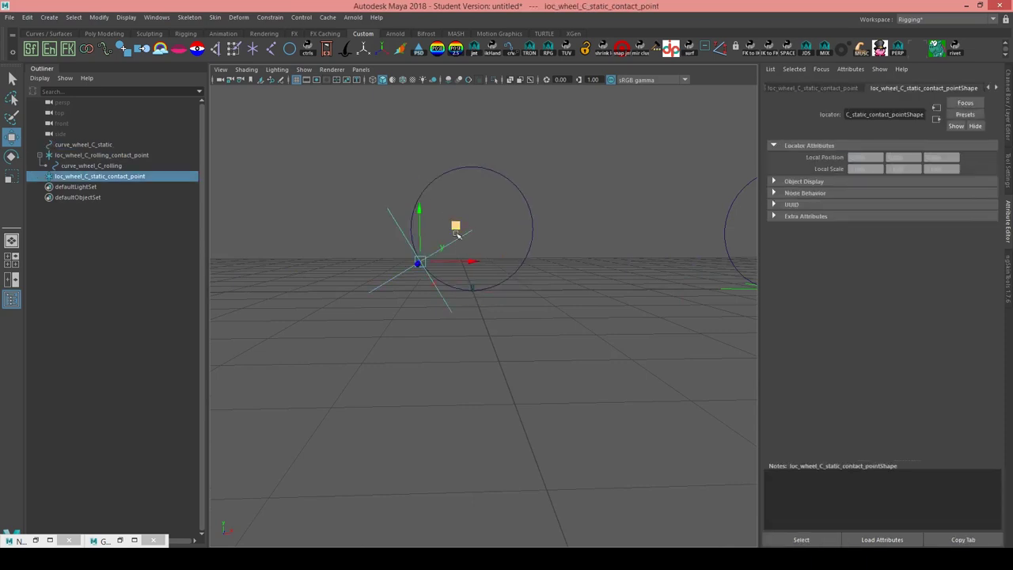
Compare both wheels by selecting the rolling curve, its parent locator, the static curve and the static contact locator in turn.
{"action": "scroll", "coordinate": [402, 242], "scroll_direction": "down", "scroll_amount": 2}
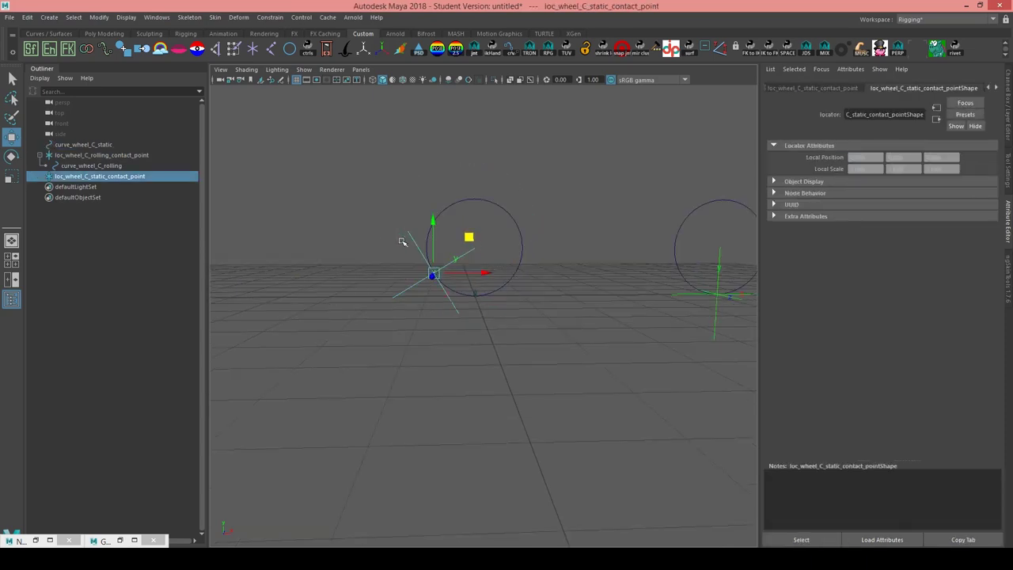
{"action": "middle_click_drag", "start_coordinate": [491, 260], "coordinate": [414, 242], "text": "alt"}
{"action": "left_click", "coordinate": [448, 295]}
{"action": "middle_click_drag", "start_coordinate": [448, 295], "coordinate": [460, 294], "text": "alt"}
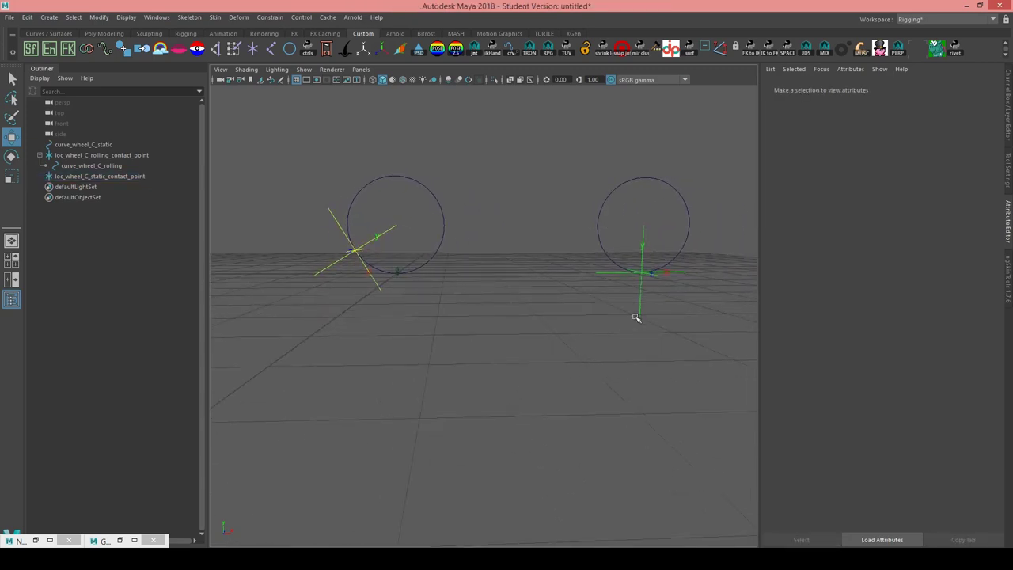
{"action": "left_click_drag", "start_coordinate": [631, 295], "coordinate": [604, 294]}
{"action": "left_click_drag", "start_coordinate": [623, 238], "coordinate": [534, 249]}
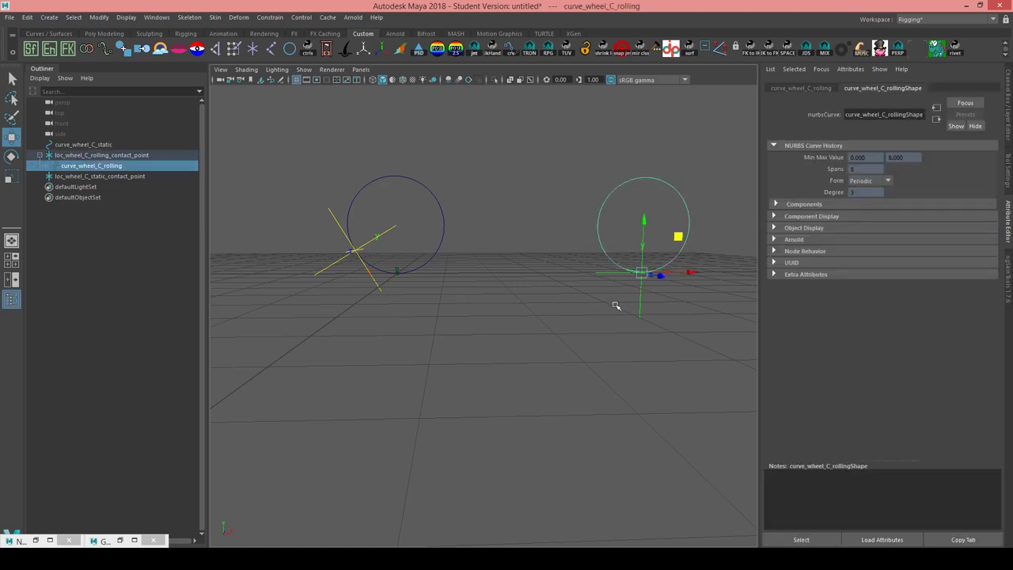
{"action": "key", "text": "Up"}
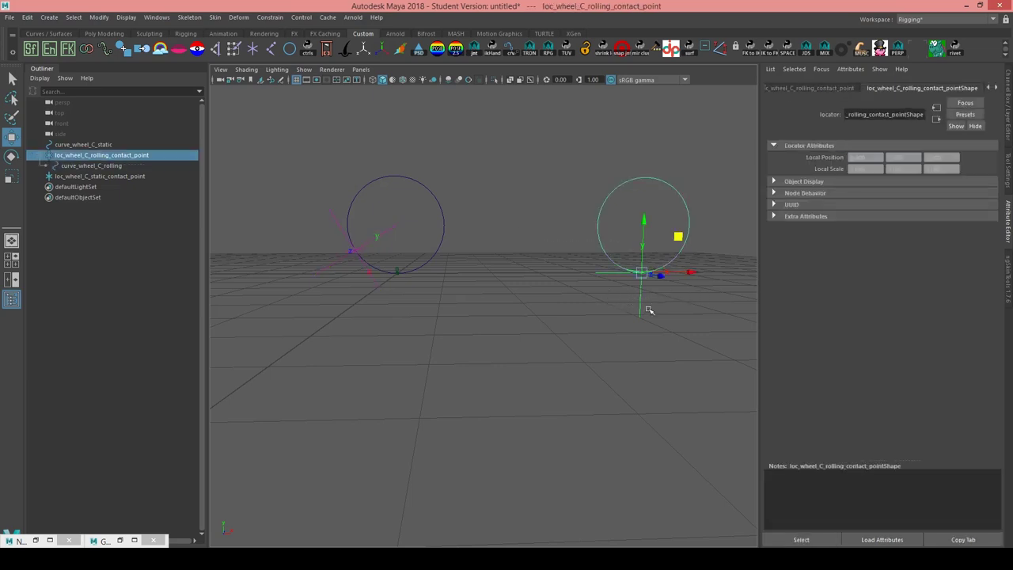
{"action": "key", "text": "Left"}
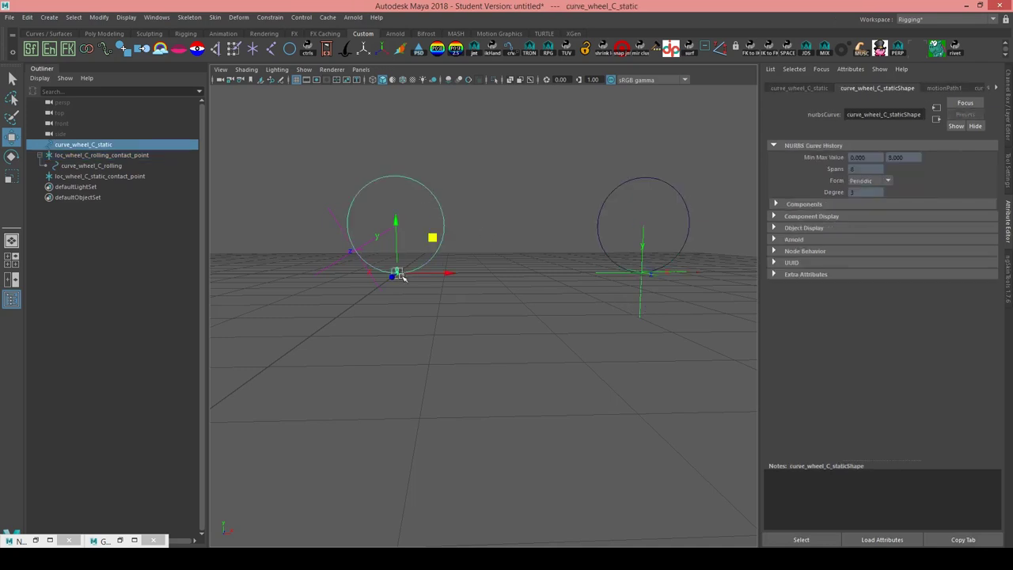
{"action": "left_click", "coordinate": [319, 274]}
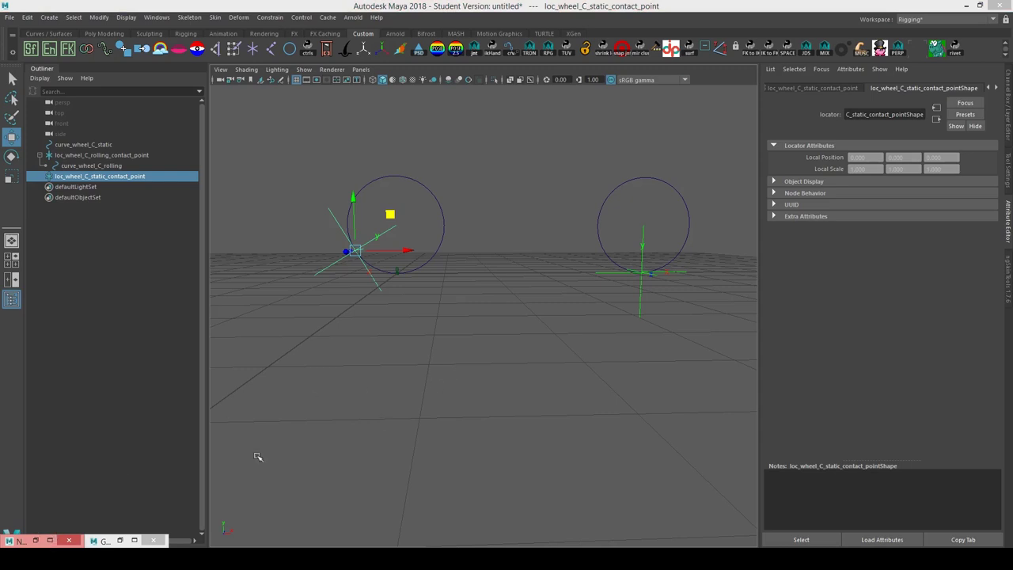
Restore the Node Editor, dock it beside the viewport, and select curve_wheel_C_static with both in view.
{"action": "left_click", "coordinate": [50, 540]}
{"action": "left_click_drag", "start_coordinate": [497, 5], "coordinate": [1012, 107]}
{"action": "middle_click_drag", "start_coordinate": [463, 307], "coordinate": [389, 325], "text": "alt"}
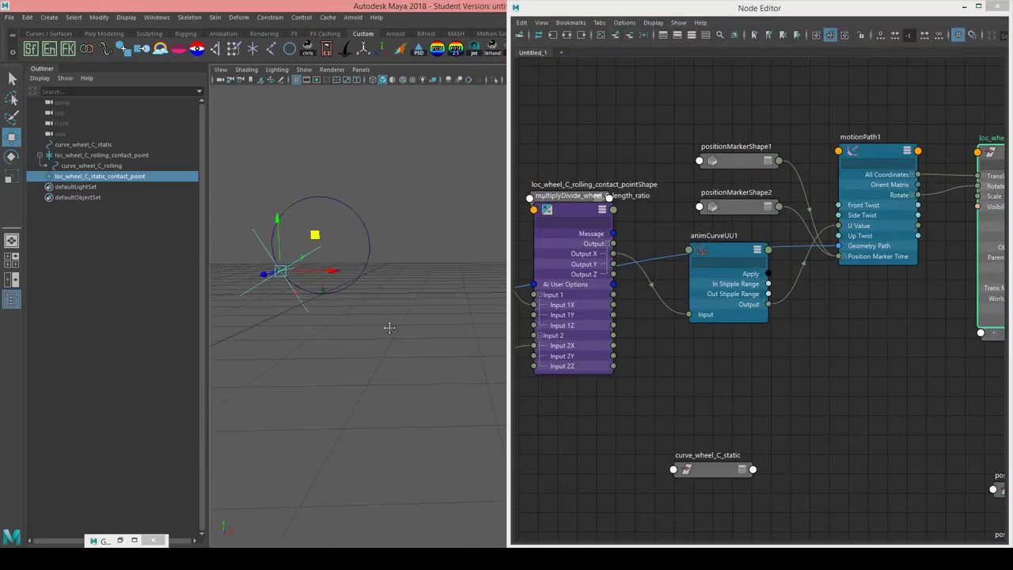
{"action": "middle_click_drag", "start_coordinate": [328, 290], "coordinate": [348, 299]}
{"action": "left_click", "coordinate": [361, 216]}
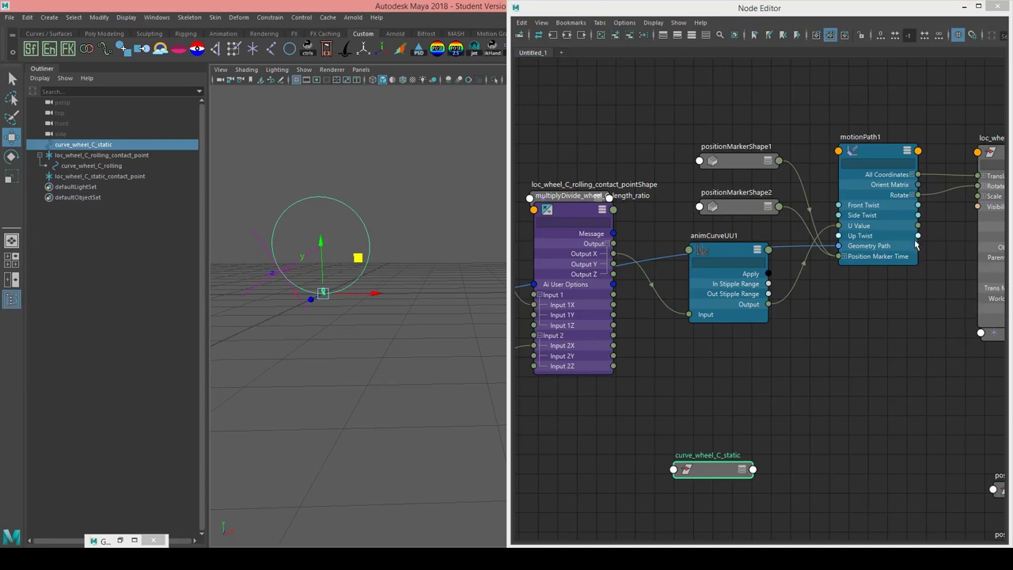
Create a vectorProduct node below motionPath1 and look over the static contact locator alongside it.
{"action": "scroll", "coordinate": [924, 299], "scroll_direction": "down", "scroll_amount": 3}
{"action": "middle_click_drag", "start_coordinate": [898, 306], "coordinate": [781, 258], "text": "alt"}
{"action": "key", "text": "Tab"}
{"action": "type", "text": "vector"}
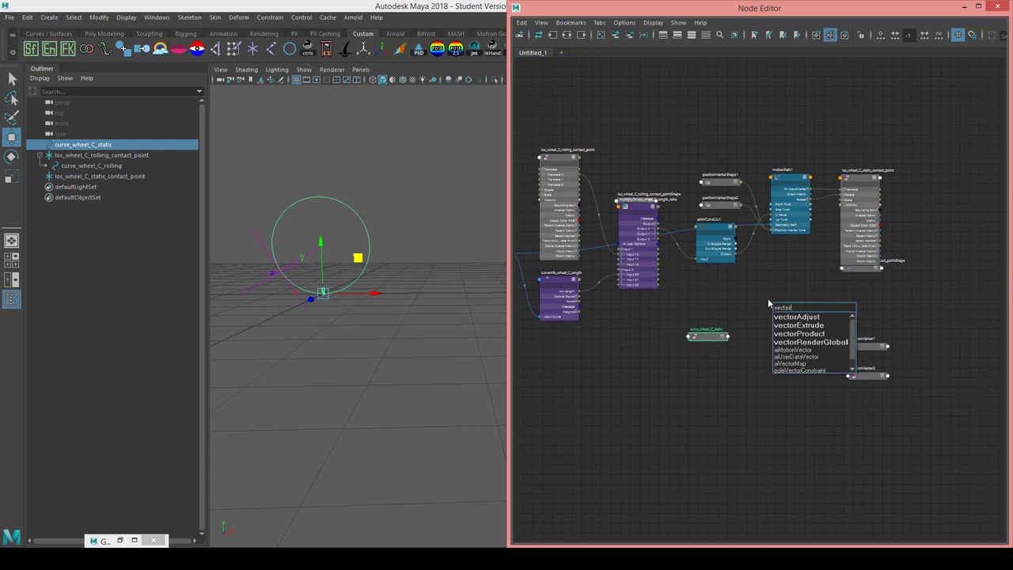
{"action": "key", "text": "Down"}
{"action": "key", "text": "Down"}
{"action": "key", "text": "Down"}
{"action": "key", "text": "Return"}
{"action": "middle_click_drag", "start_coordinate": [355, 304], "coordinate": [363, 238], "text": "alt"}
{"action": "left_click_drag", "start_coordinate": [355, 241], "coordinate": [345, 217]}
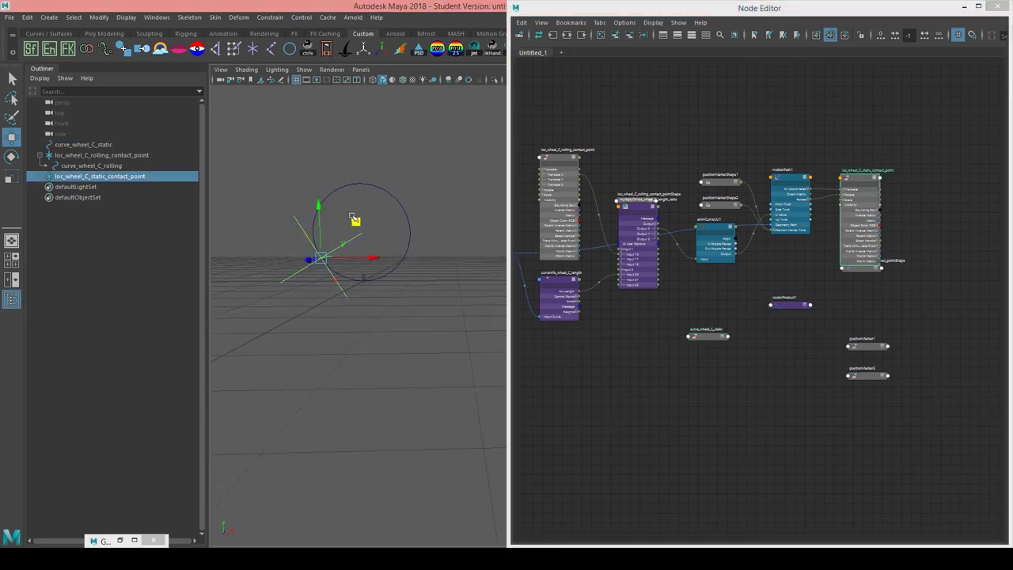
{"action": "scroll", "coordinate": [774, 277], "scroll_direction": "up", "scroll_amount": 2}
{"action": "left_click", "coordinate": [821, 317]}
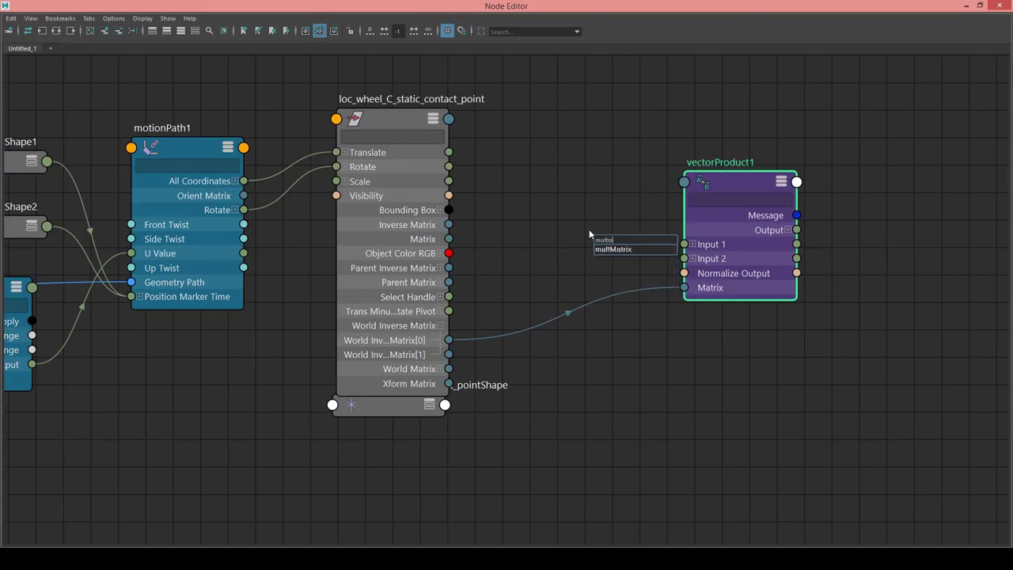
Create a multMatrix node beside the static contact locator's node, and delete the vectorProduct1 node.
{"action": "key", "text": "BackSpace"}
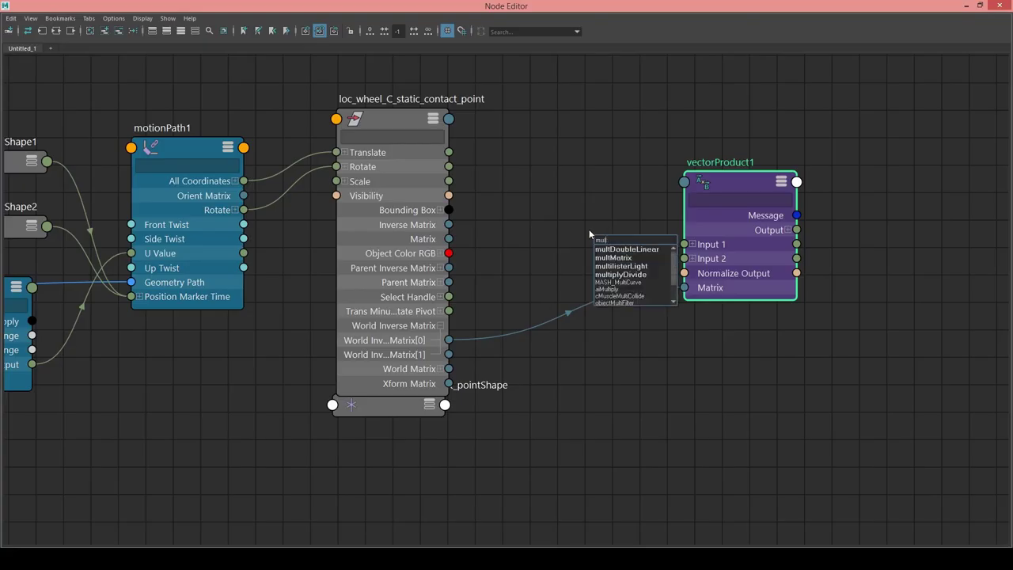
{"action": "type", "text": "m"}
{"action": "key", "text": "Return"}
{"action": "type", "text": "a"}
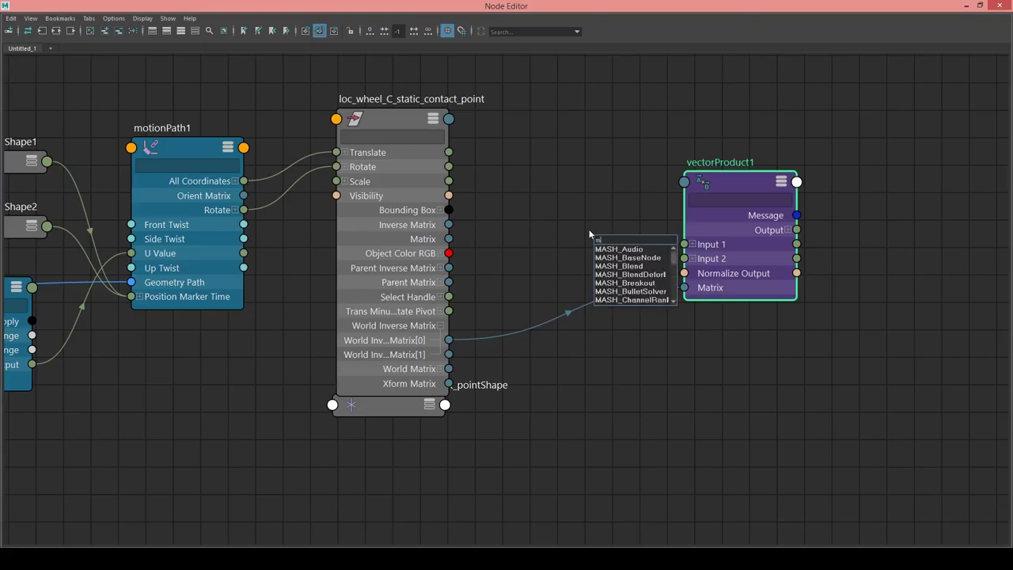
{"action": "type", "text": "tmat"}
{"action": "key", "text": "Down"}
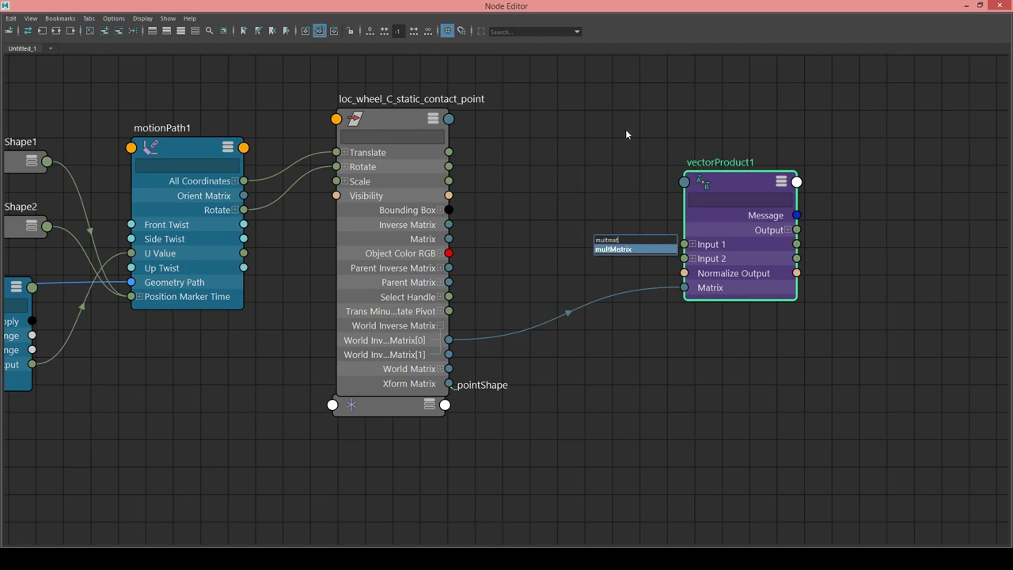
{"action": "key", "text": "Return"}
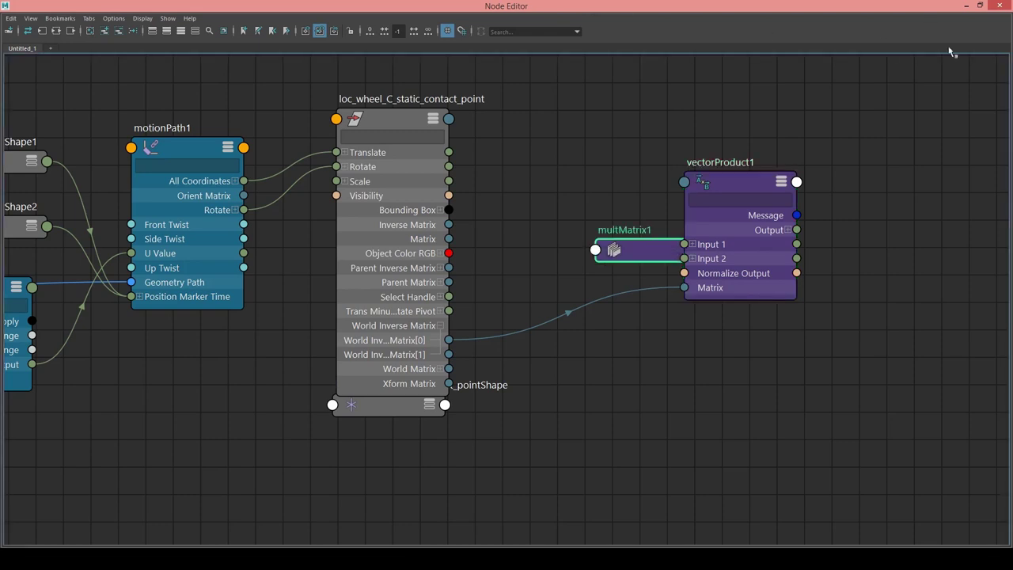
{"action": "left_click", "coordinate": [710, 180]}
{"action": "key", "text": "Delete"}
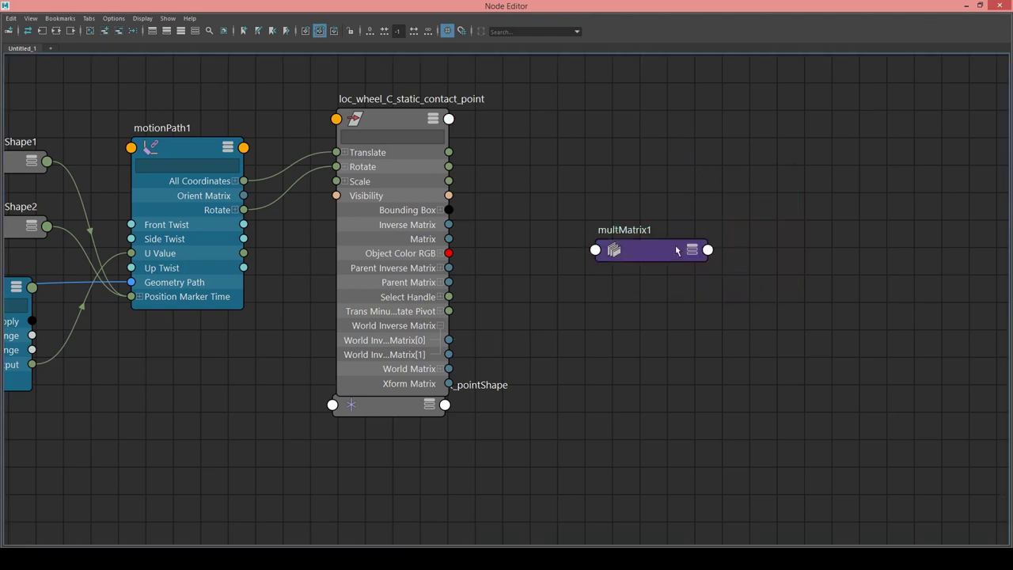
Expand and reposition the multMatrix1 node, and place the curve_wheel_C_static node between it and the static contact locator's node.
{"action": "left_click", "coordinate": [692, 251]}
{"action": "left_click_drag", "start_coordinate": [668, 256], "coordinate": [674, 242]}
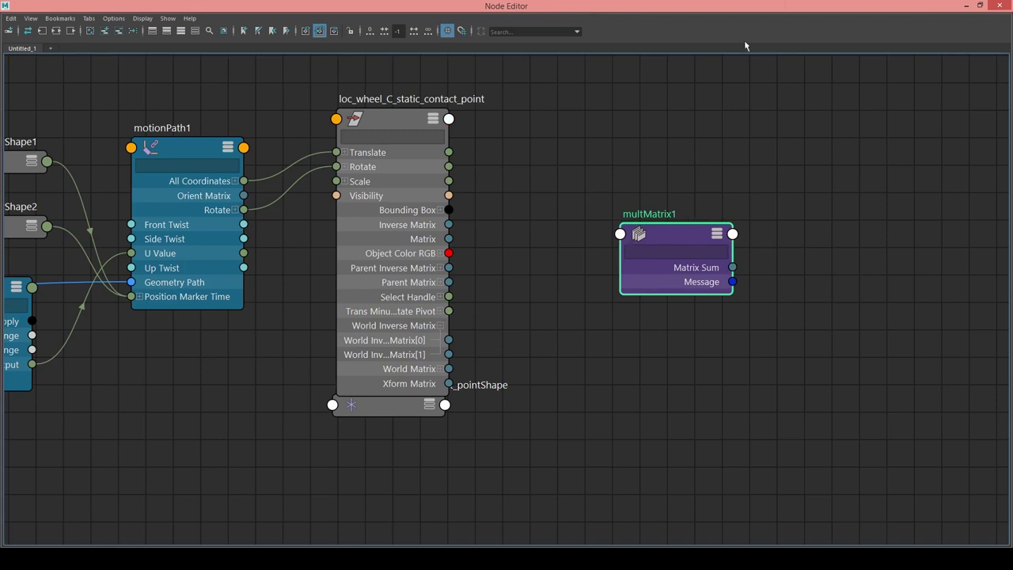
{"action": "scroll", "coordinate": [630, 174], "scroll_direction": "down", "scroll_amount": 5}
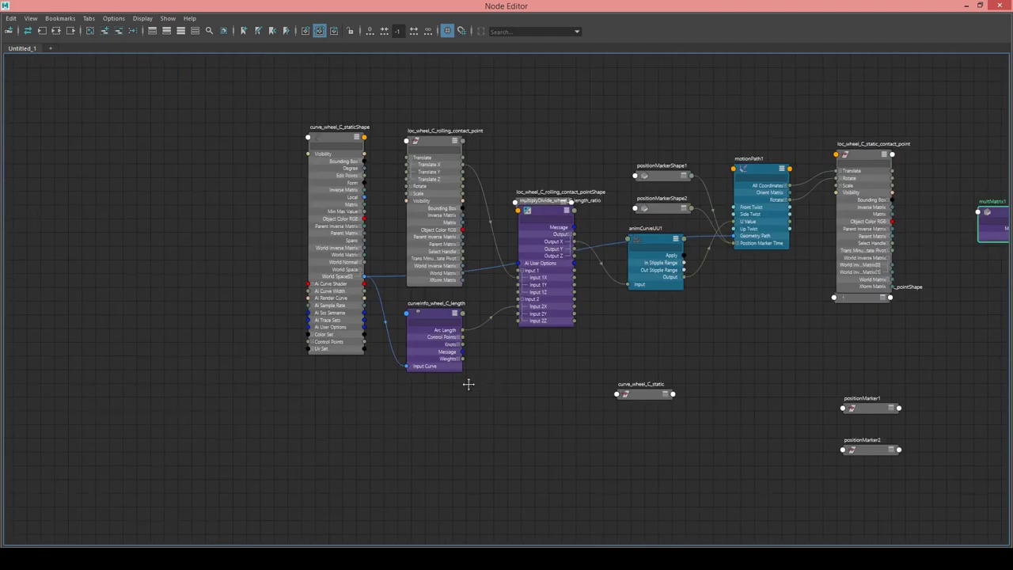
{"action": "middle_click_drag", "start_coordinate": [467, 384], "coordinate": [303, 409]}
{"action": "middle_click_drag", "start_coordinate": [330, 319], "coordinate": [164, 306]}
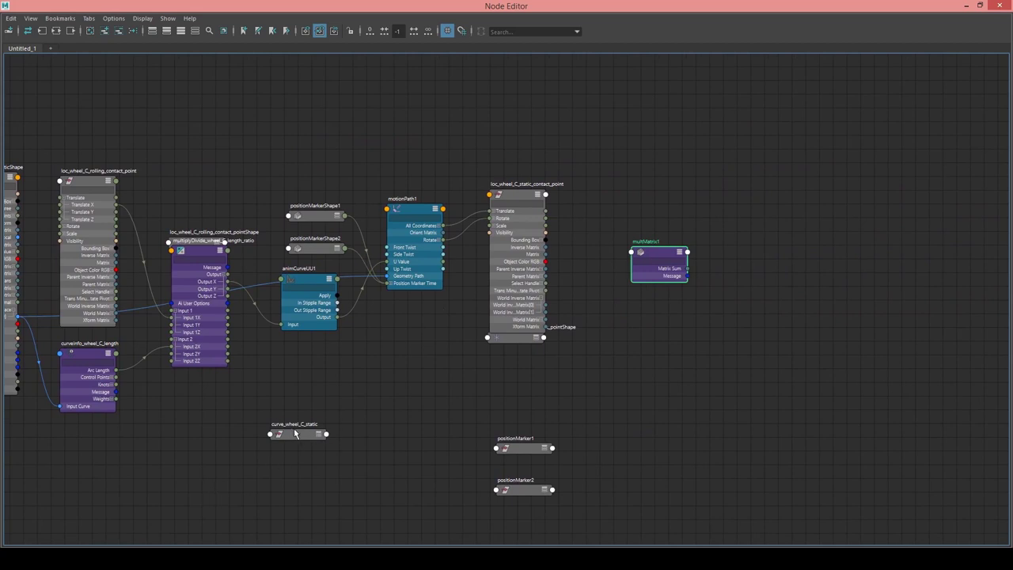
{"action": "left_click_drag", "start_coordinate": [294, 434], "coordinate": [614, 212]}
{"action": "scroll", "coordinate": [626, 209], "scroll_direction": "up", "scroll_amount": 2}
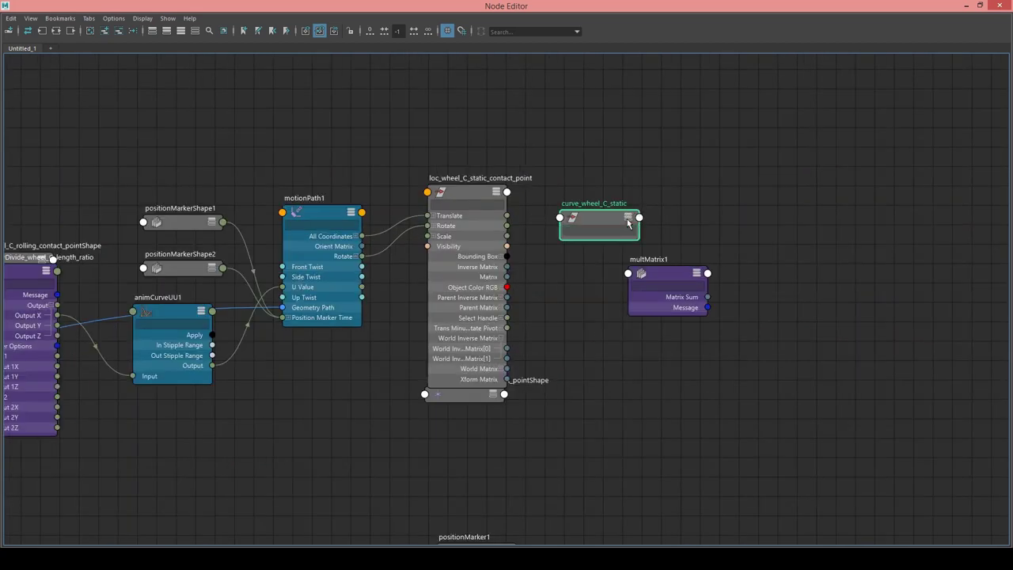
Expand the curve_wheel_C_static node and connect its World Matrix[0] to Matrix In[0] of multMatrix1, moving the nodes apart.
{"action": "left_click", "coordinate": [627, 218]}
{"action": "left_click_drag", "start_coordinate": [652, 303], "coordinate": [714, 266]}
{"action": "scroll", "coordinate": [635, 270], "scroll_direction": "up", "scroll_amount": 2}
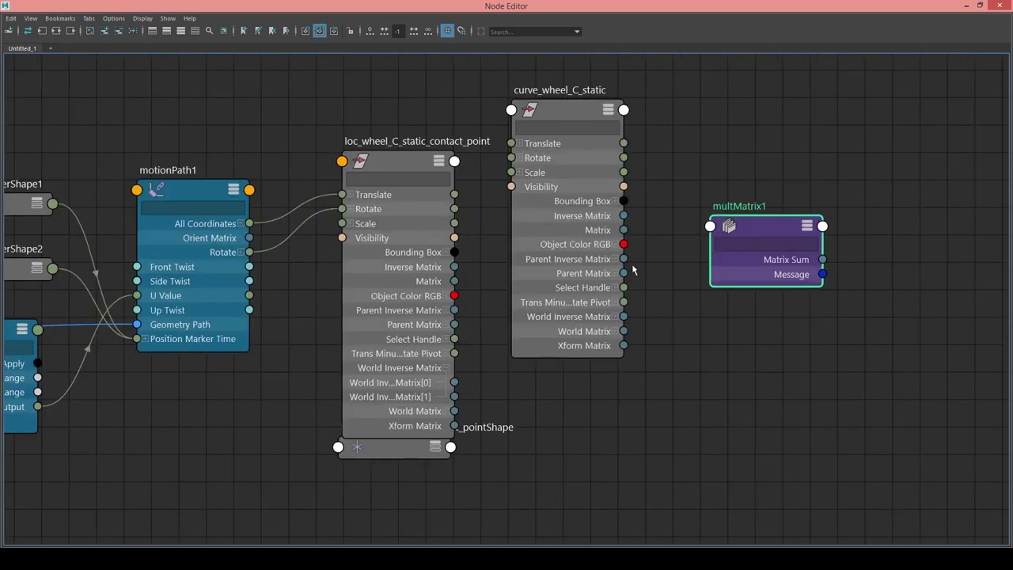
{"action": "left_click_drag", "start_coordinate": [623, 331], "coordinate": [723, 232]}
{"action": "left_click", "coordinate": [723, 230]}
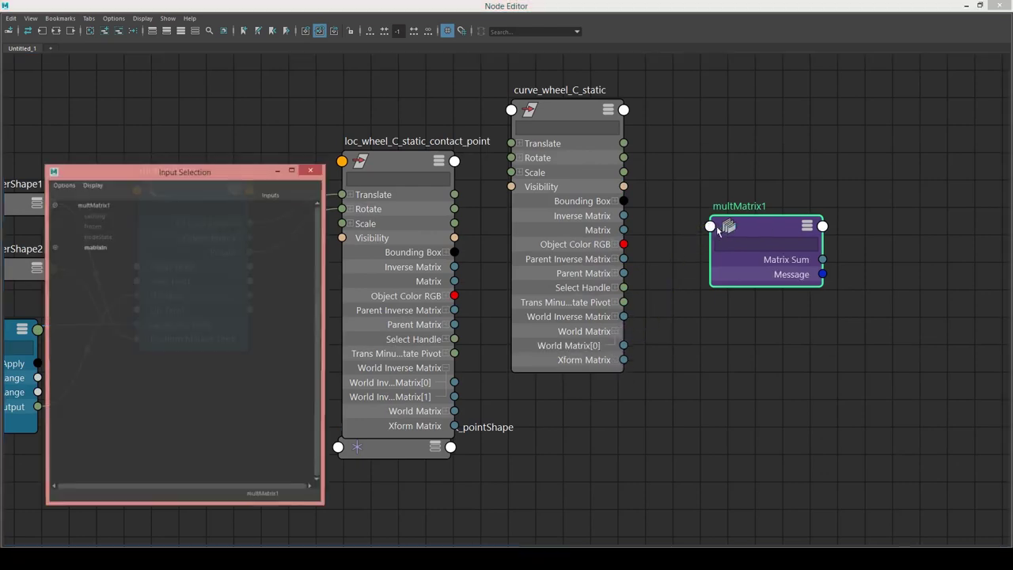
{"action": "left_click", "coordinate": [120, 247]}
{"action": "left_click", "coordinate": [718, 289]}
{"action": "left_click_drag", "start_coordinate": [583, 307], "coordinate": [590, 248]}
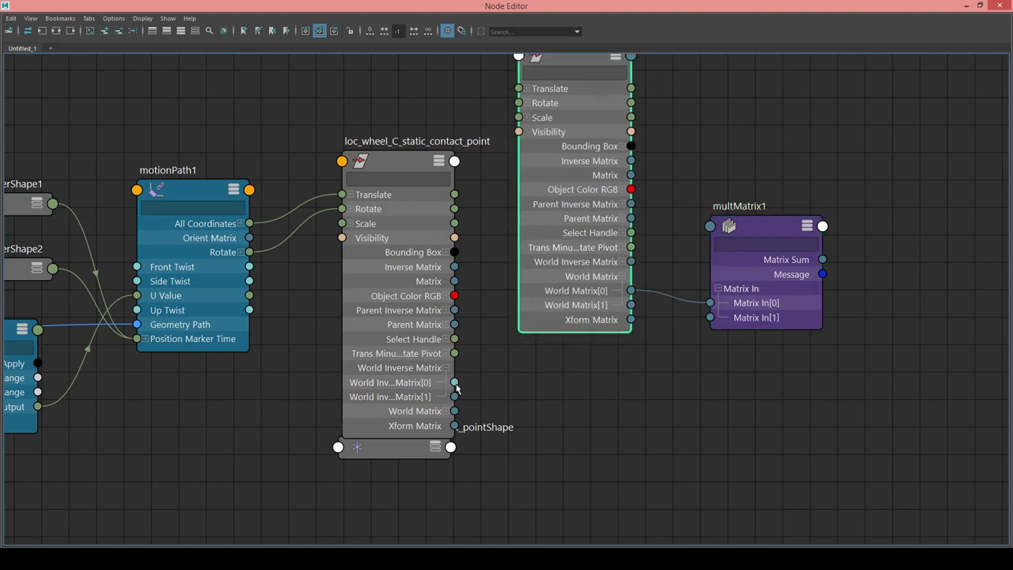
Connect World Inverse Matrix[0] of loc_wheel_C_static_contact_point to Matrix In[1] of multMatrix1.
{"action": "left_click_drag", "start_coordinate": [456, 383], "coordinate": [729, 315]}
{"action": "key", "text": "ctrl+z"}
{"action": "left_click_drag", "start_coordinate": [455, 382], "coordinate": [730, 315]}
Create a decomposeMatrix node beside multMatrix1 and connect the Matrix Sum output to its Input Matrix.
{"action": "middle_click_drag", "start_coordinate": [842, 307], "coordinate": [486, 369], "text": "alt"}
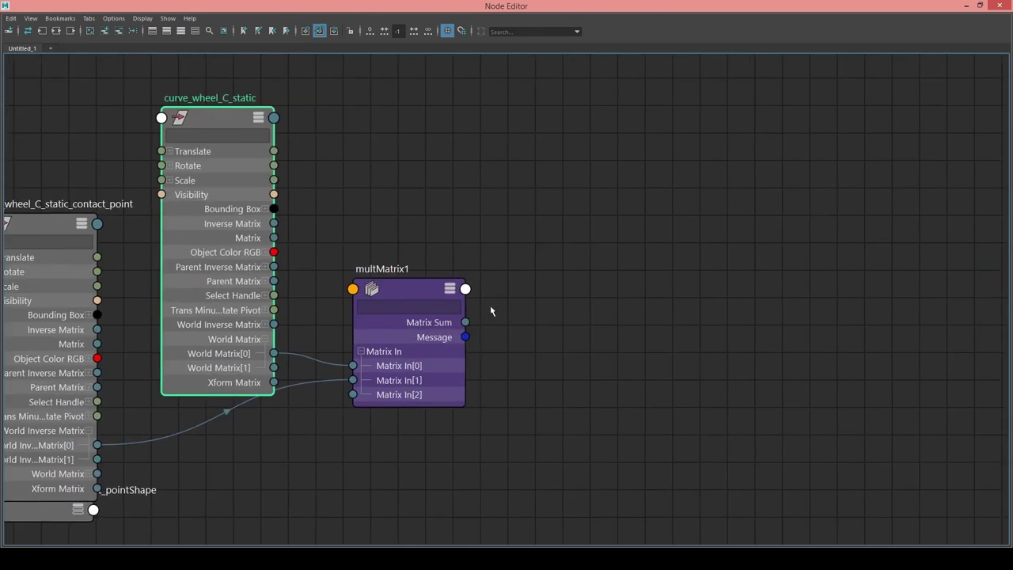
{"action": "key", "text": "Tab"}
{"action": "type", "text": "dec"}
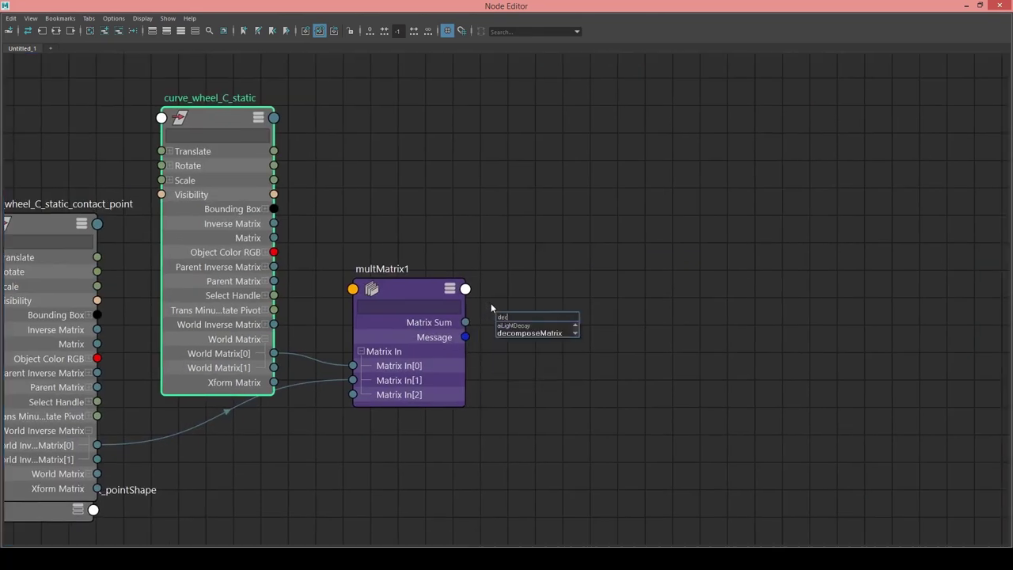
{"action": "key", "text": "Down"}
{"action": "key", "text": "Down"}
{"action": "key", "text": "Return"}
{"action": "left_click", "coordinate": [418, 342]}
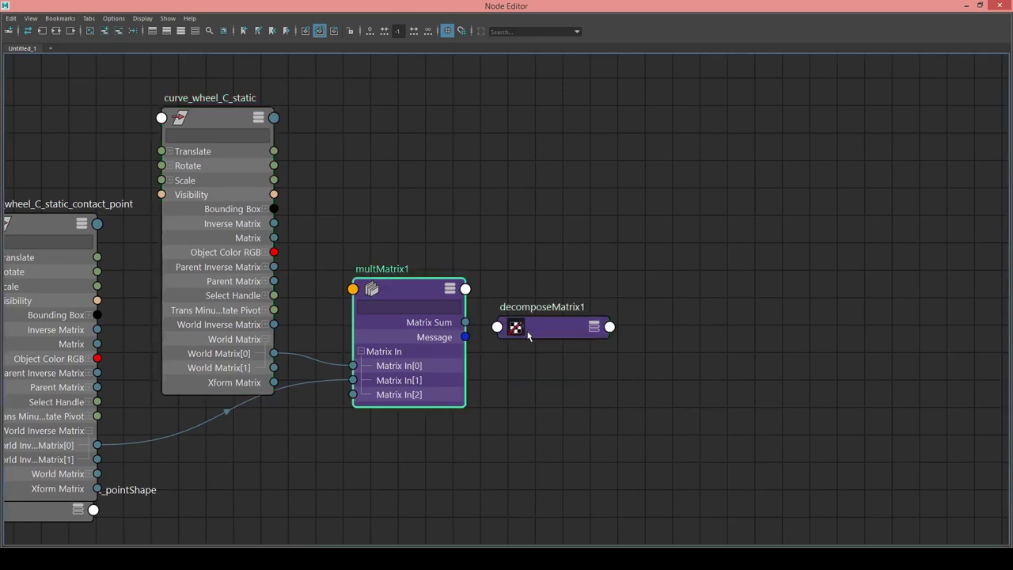
{"action": "left_click", "coordinate": [528, 336], "text": "shift"}
{"action": "key", "text": "c"}
{"action": "left_click", "coordinate": [550, 266]}
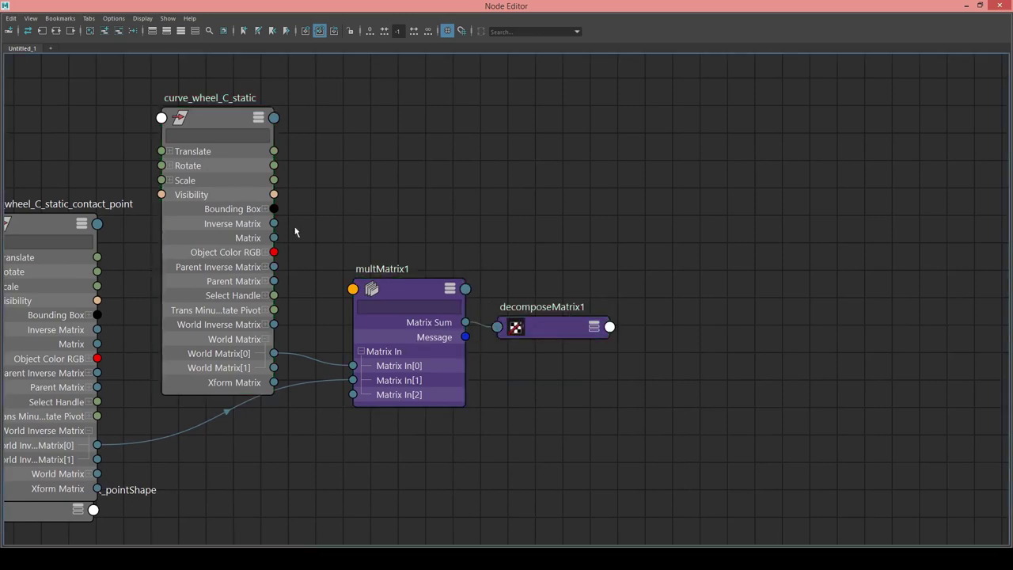
Move the curve_wheel_C_static node clear of the connections, and reposition and expand the decomposeMatrix1 node.
{"action": "left_click", "coordinate": [265, 281]}
{"action": "left_click_drag", "start_coordinate": [233, 204], "coordinate": [228, 129]}
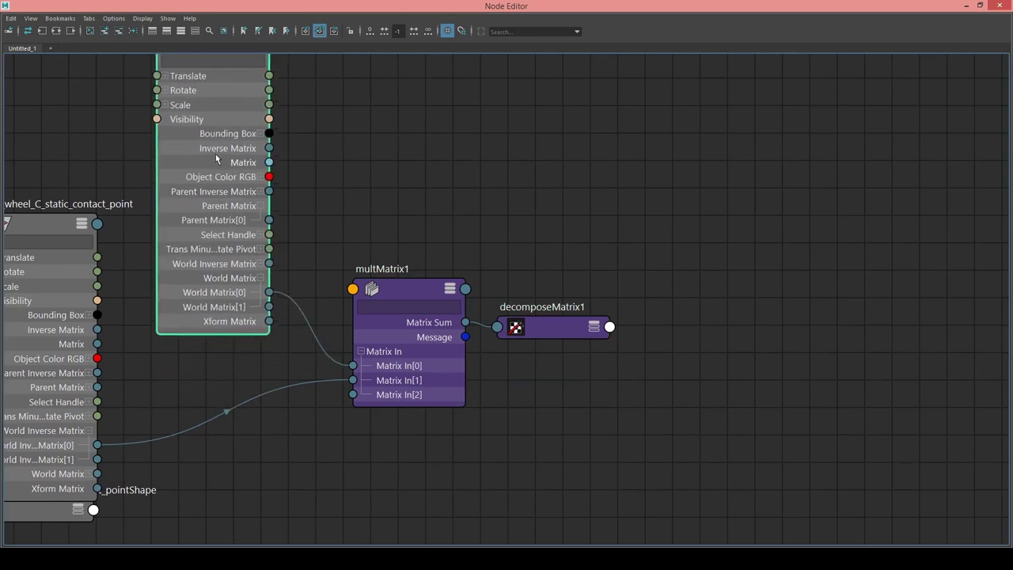
{"action": "left_click_drag", "start_coordinate": [569, 326], "coordinate": [609, 330]}
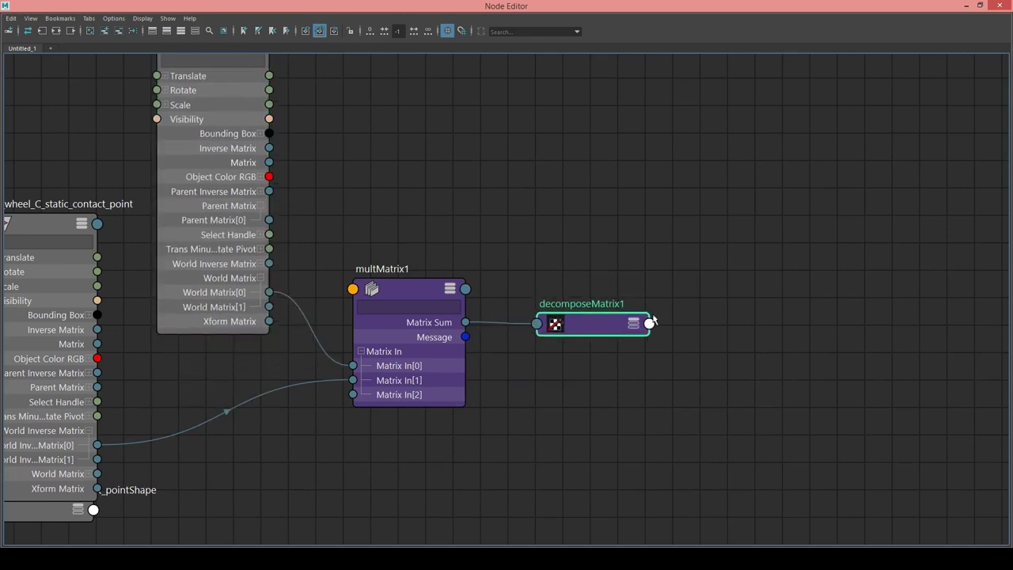
{"action": "left_click", "coordinate": [635, 322]}
Shrink the Node Editor window to reach the viewport, then add the curve_wheel_C_rolling curve to the graph with its attributes expanded.
{"action": "left_click_drag", "start_coordinate": [728, 5], "coordinate": [468, 61]}
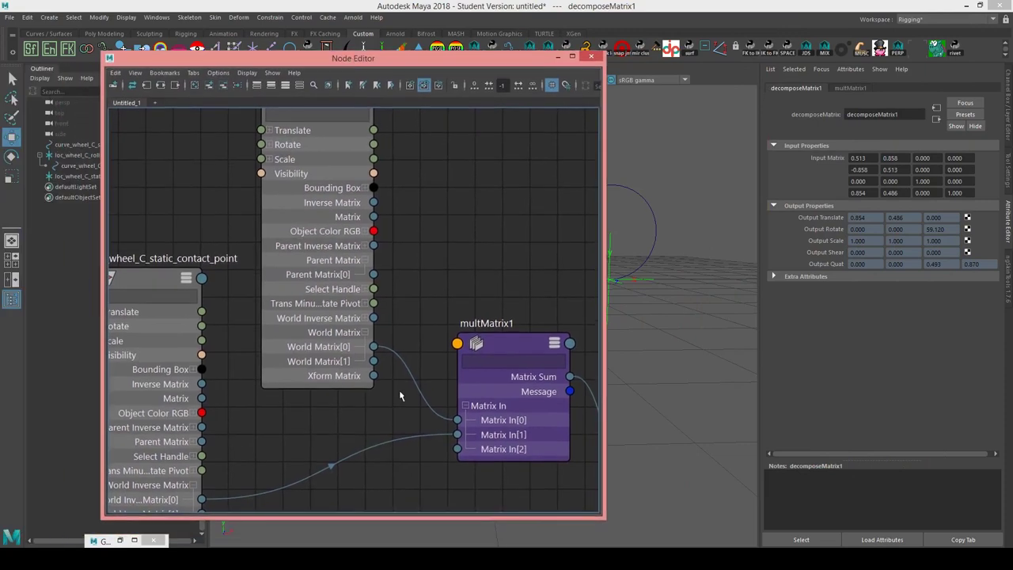
{"action": "left_click", "coordinate": [659, 241]}
{"action": "left_click", "coordinate": [680, 197]}
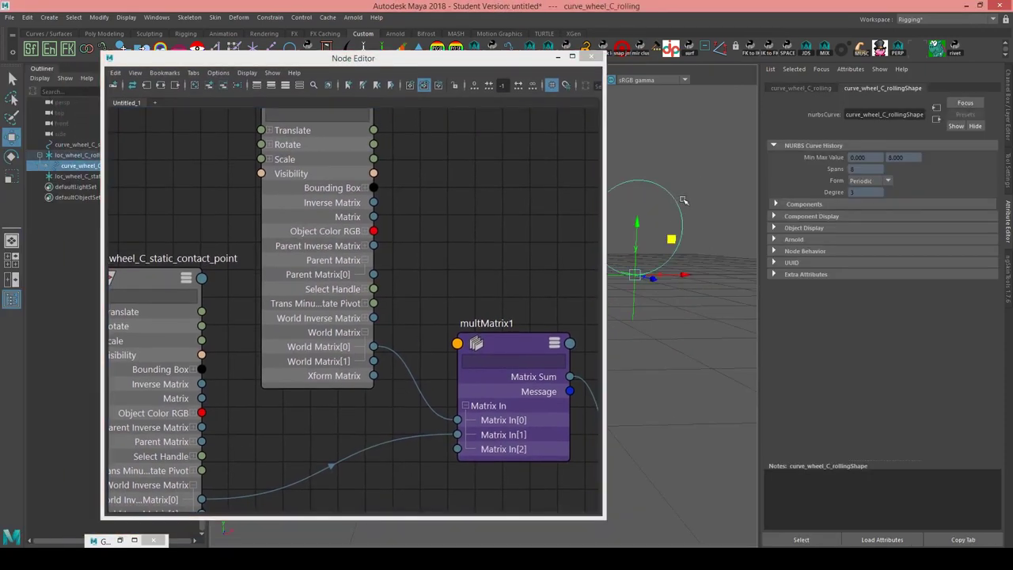
{"action": "middle_click_drag", "start_coordinate": [432, 228], "coordinate": [194, 196], "text": "alt"}
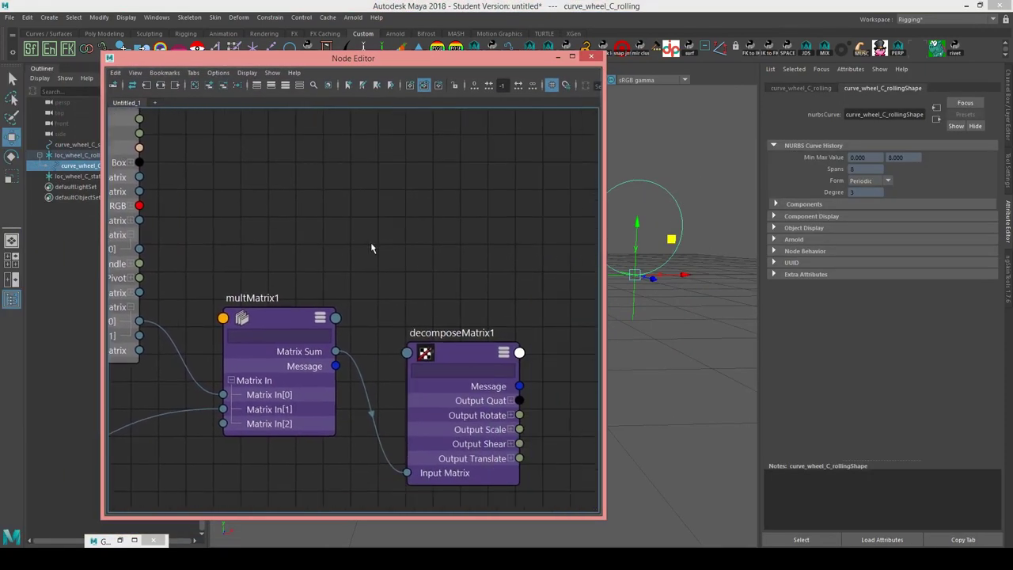
{"action": "middle_click_drag", "start_coordinate": [371, 246], "coordinate": [161, 227], "text": "alt"}
{"action": "left_click", "coordinate": [210, 84]}
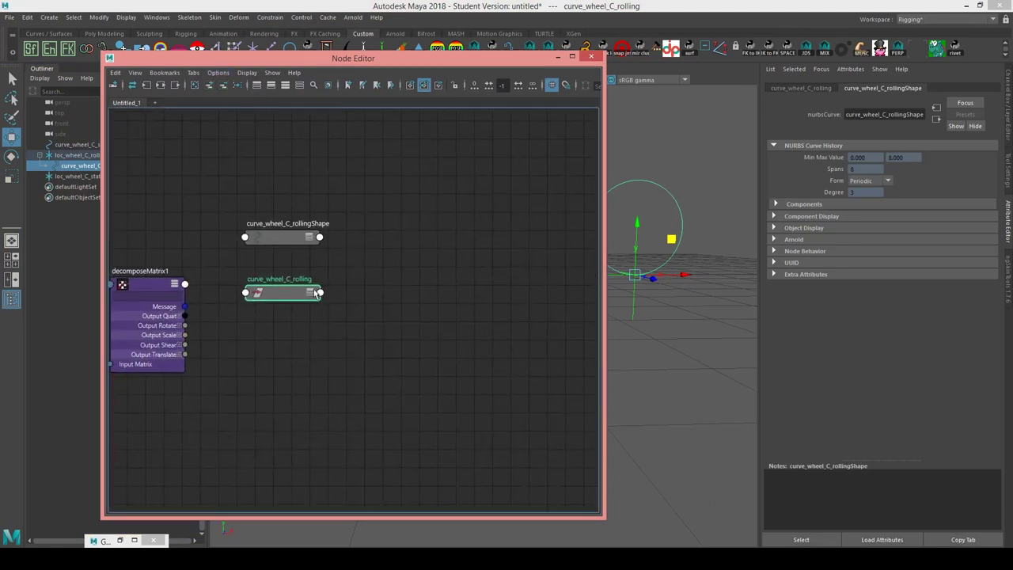
{"action": "left_click", "coordinate": [312, 292]}
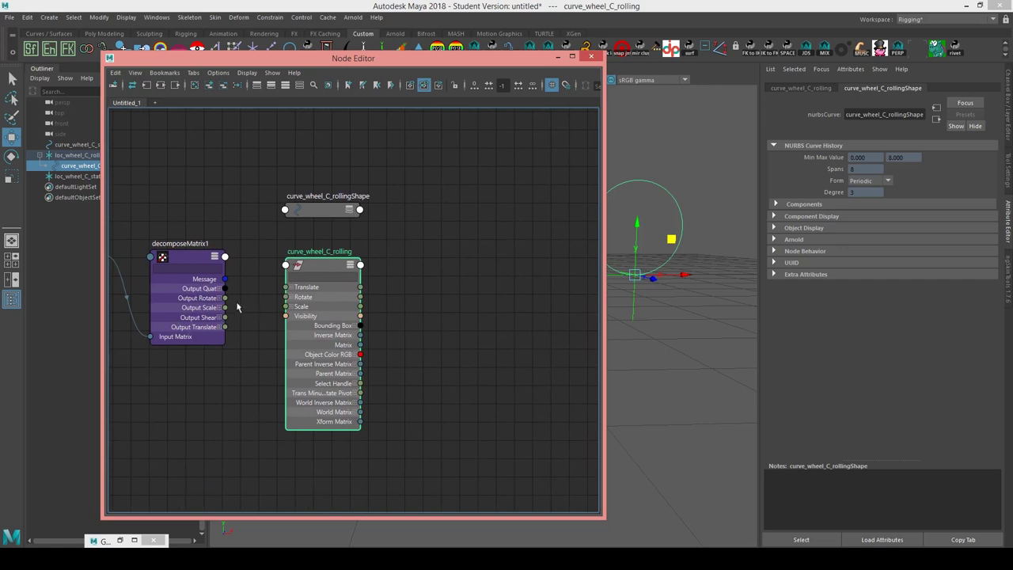
Connect decomposeMatrix1's Output Rotate and Output Translate to Rotate and Translate of curve_wheel_C_rolling, and minimize the Node Editor.
{"action": "left_click_drag", "start_coordinate": [225, 297], "coordinate": [296, 299]}
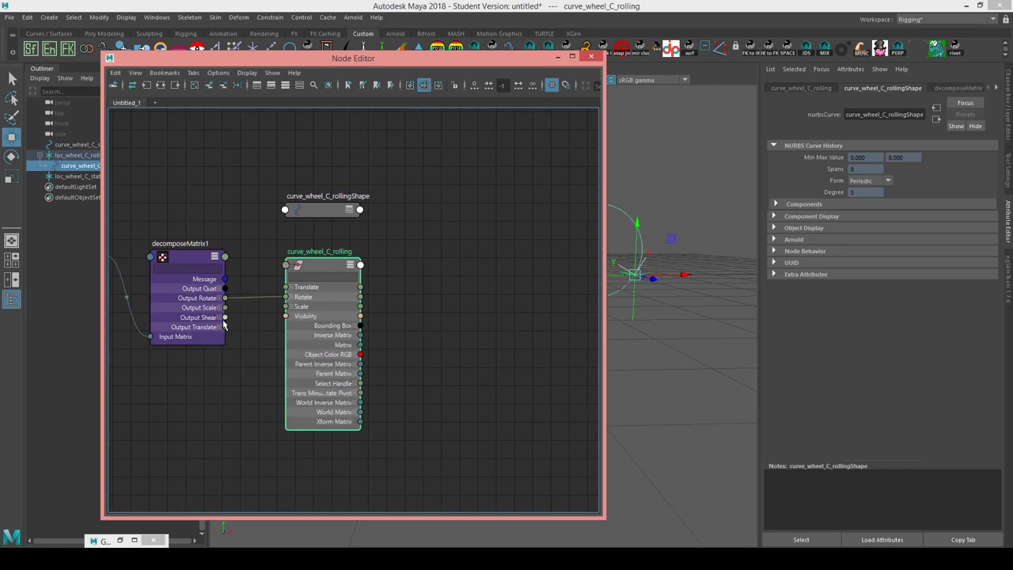
{"action": "left_click_drag", "start_coordinate": [224, 327], "coordinate": [296, 287]}
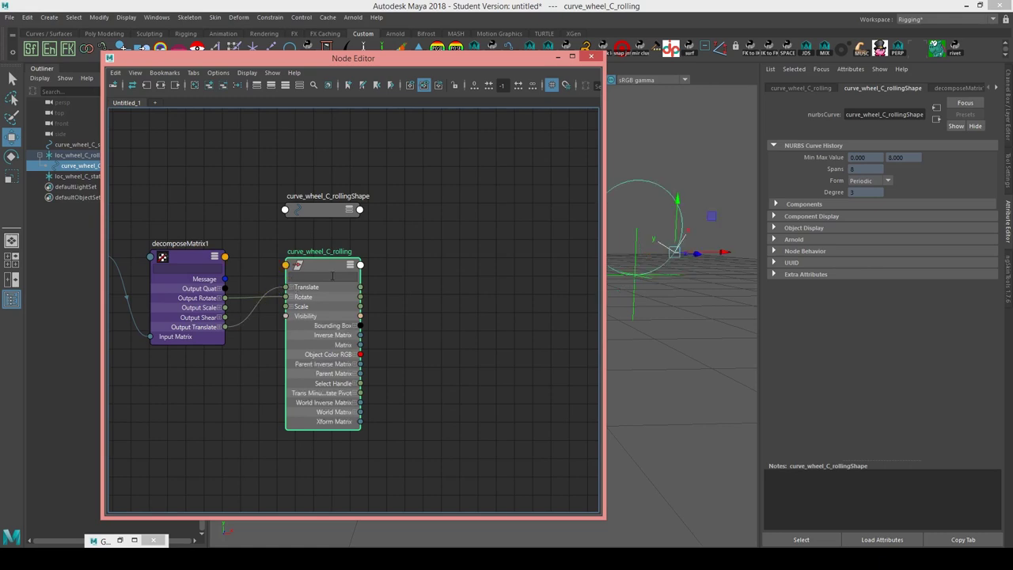
{"action": "left_click", "coordinate": [555, 57]}
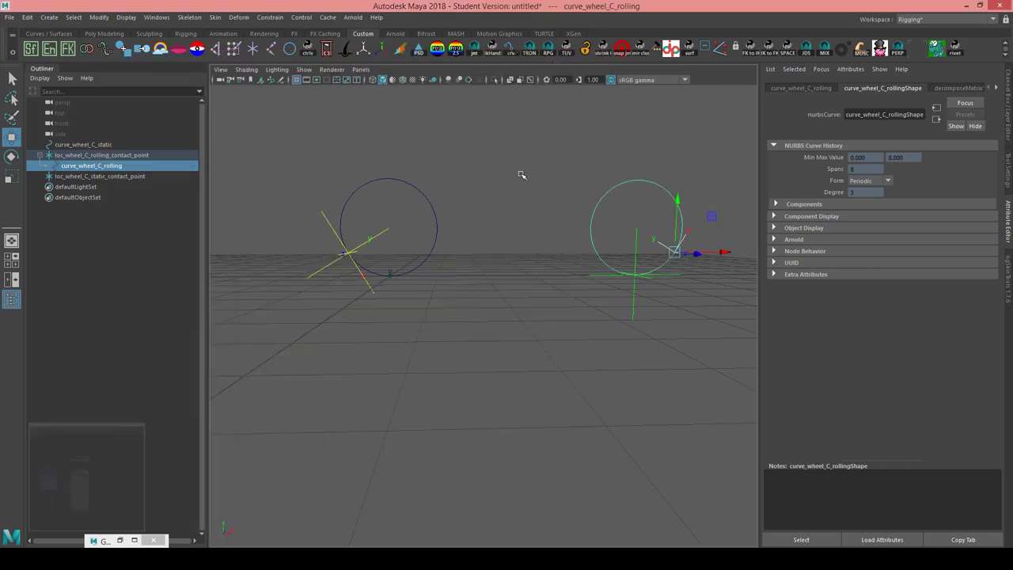
Examine how the rolling and static wheel curves and their contact locators sit relative to each other in the viewport.
{"action": "left_click", "coordinate": [432, 207]}
{"action": "left_click_drag", "start_coordinate": [583, 291], "coordinate": [649, 332]}
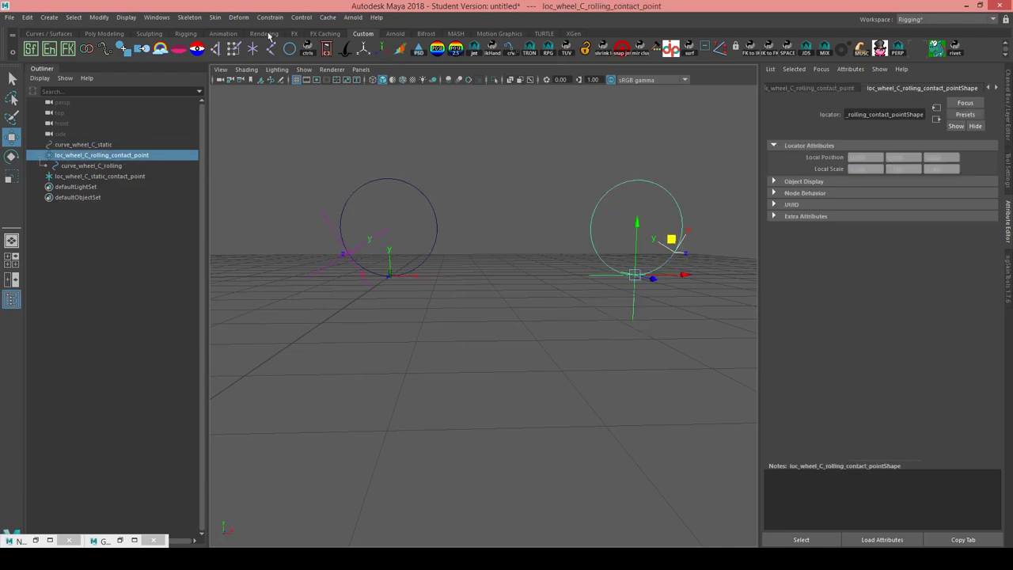
{"action": "left_click", "coordinate": [468, 229]}
{"action": "middle_click_drag", "start_coordinate": [535, 242], "coordinate": [521, 246], "text": "alt"}
{"action": "left_click_drag", "start_coordinate": [522, 246], "coordinate": [513, 247], "text": "alt"}
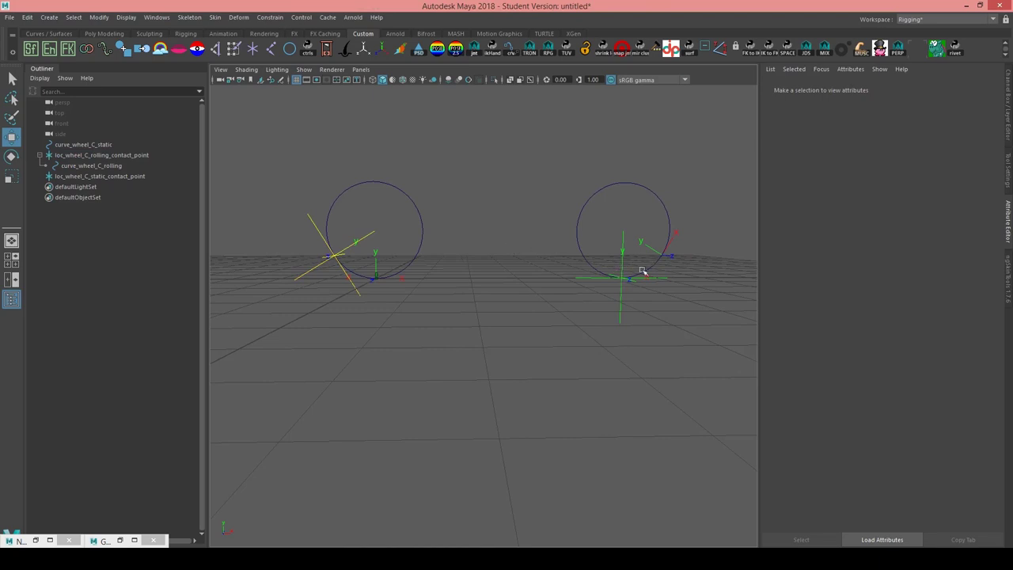
{"action": "left_click_drag", "start_coordinate": [662, 242], "coordinate": [692, 207]}
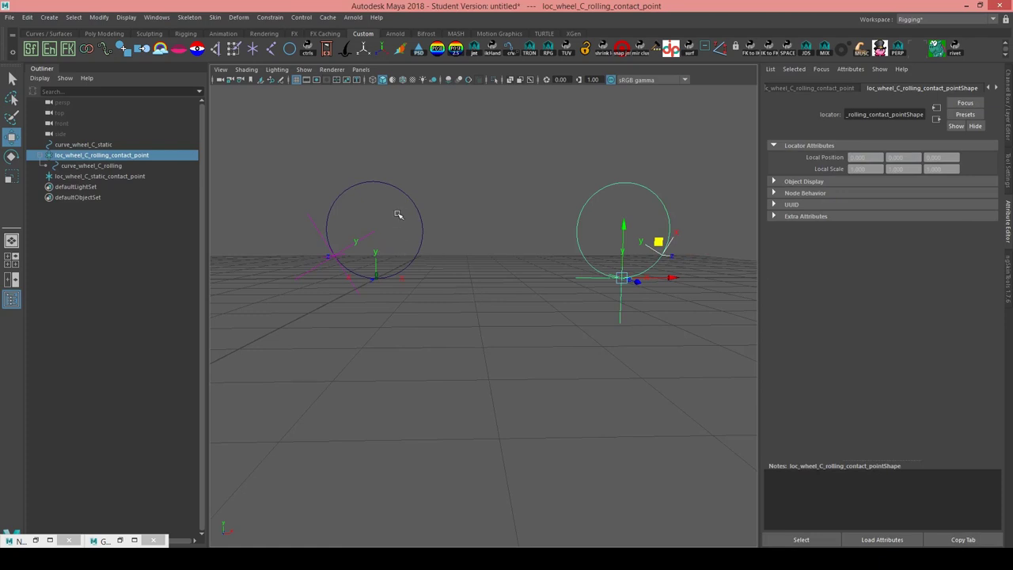
{"action": "left_click_drag", "start_coordinate": [418, 219], "coordinate": [423, 194]}
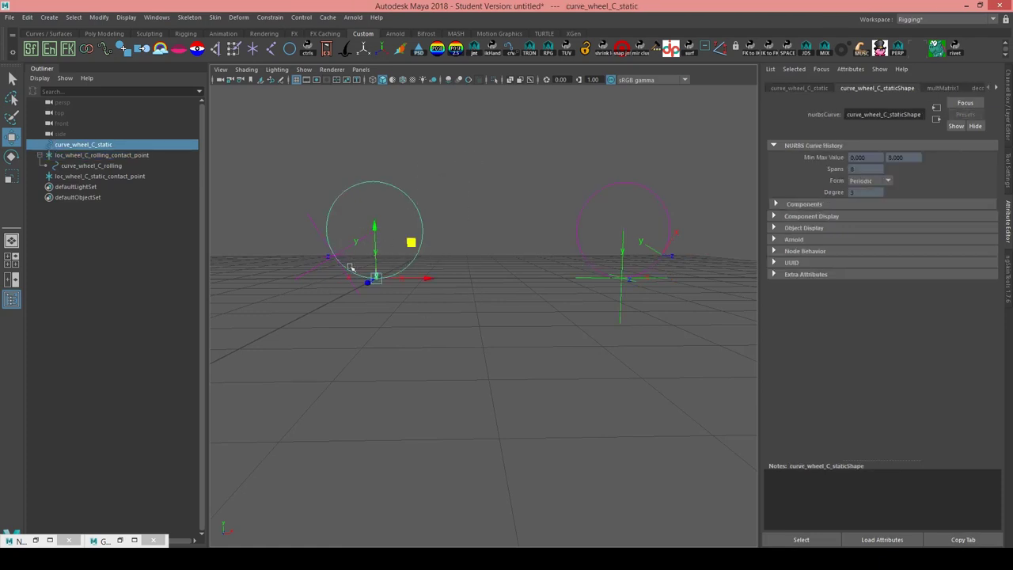
{"action": "key", "text": "ctrl+z"}
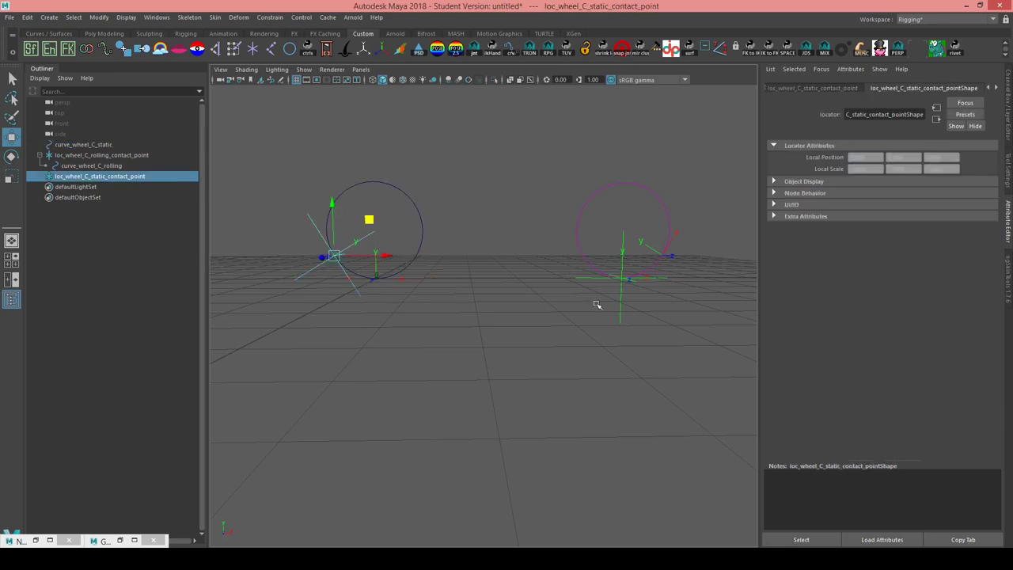
Move loc_wheel_C_rolling_contact_point along X to about 5.219 to test the rolling relation.
{"action": "left_click_drag", "start_coordinate": [641, 309], "coordinate": [601, 312]}
{"action": "left_click_drag", "start_coordinate": [672, 277], "coordinate": [406, 236]}
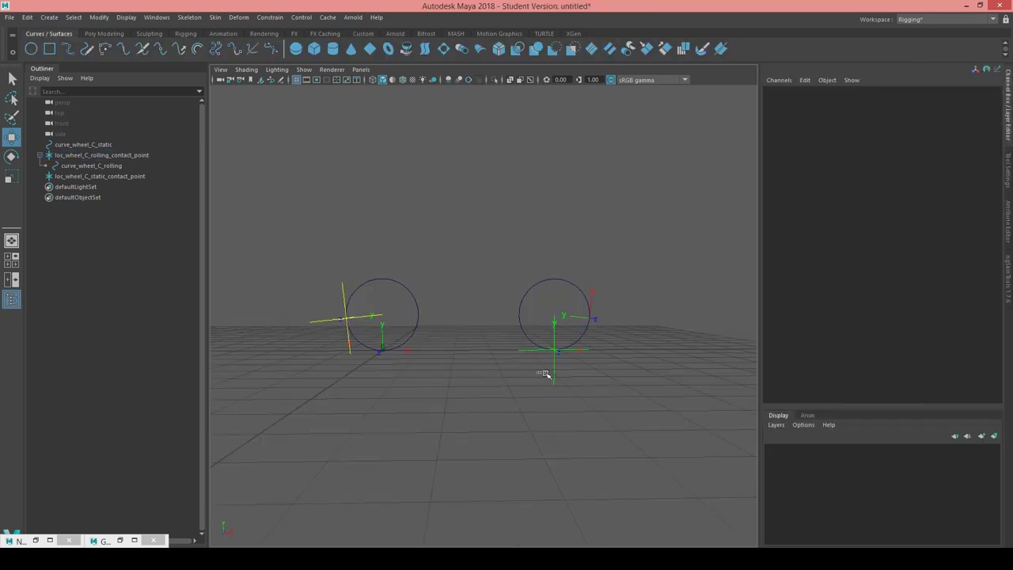
{"action": "left_click", "coordinate": [553, 373]}
{"action": "mouse_move", "coordinate": [599, 350]}
{"action": "left_mouse_down"}
{"action": "mouse_move", "coordinate": [487, 372]}
{"action": "mouse_move", "coordinate": [548, 374]}
{"action": "mouse_move", "coordinate": [610, 351]}
{"action": "left_mouse_up"}
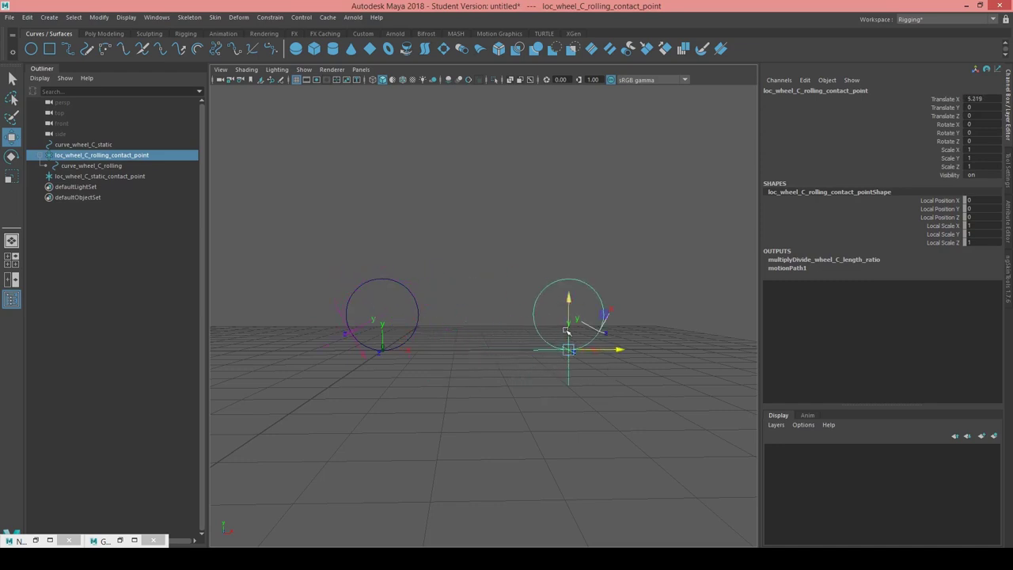
Select curve_wheel_C_static and curve_wheel_C_rolling and bring up their shape nodes in a second Node Editor graph.
{"action": "left_click", "coordinate": [410, 309]}
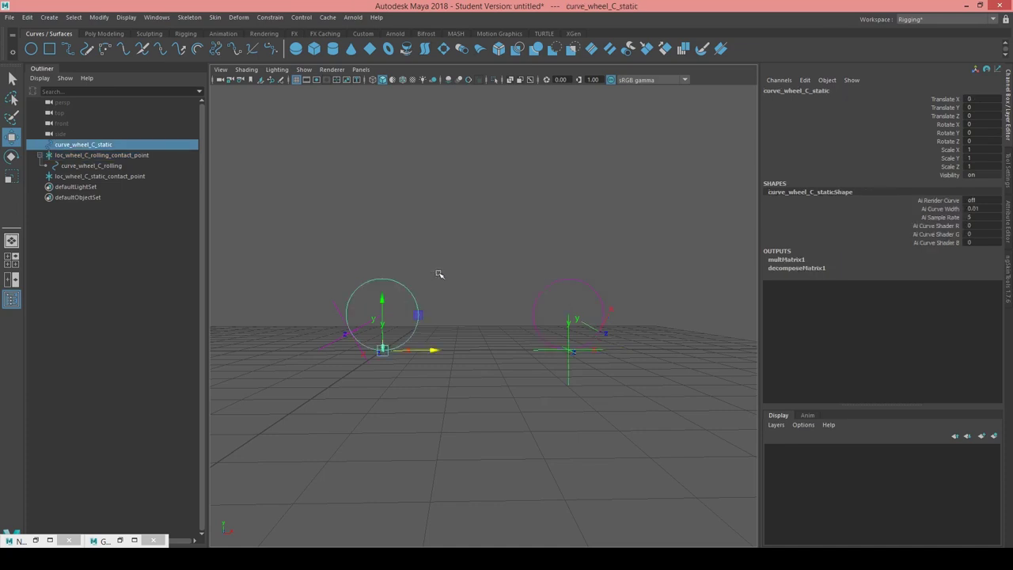
{"action": "left_click", "coordinate": [118, 167], "text": "ctrl"}
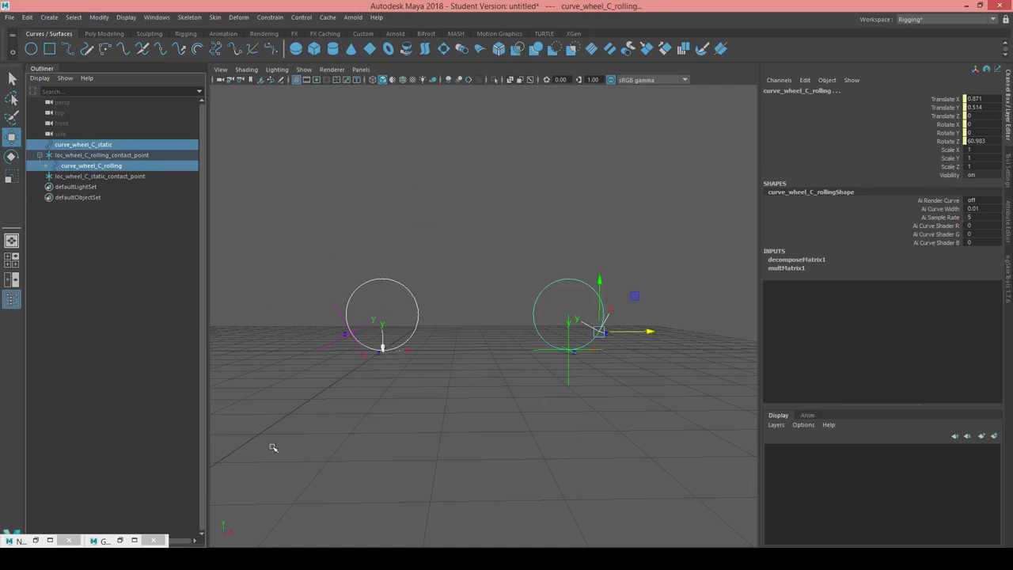
{"action": "left_click", "coordinate": [413, 293]}
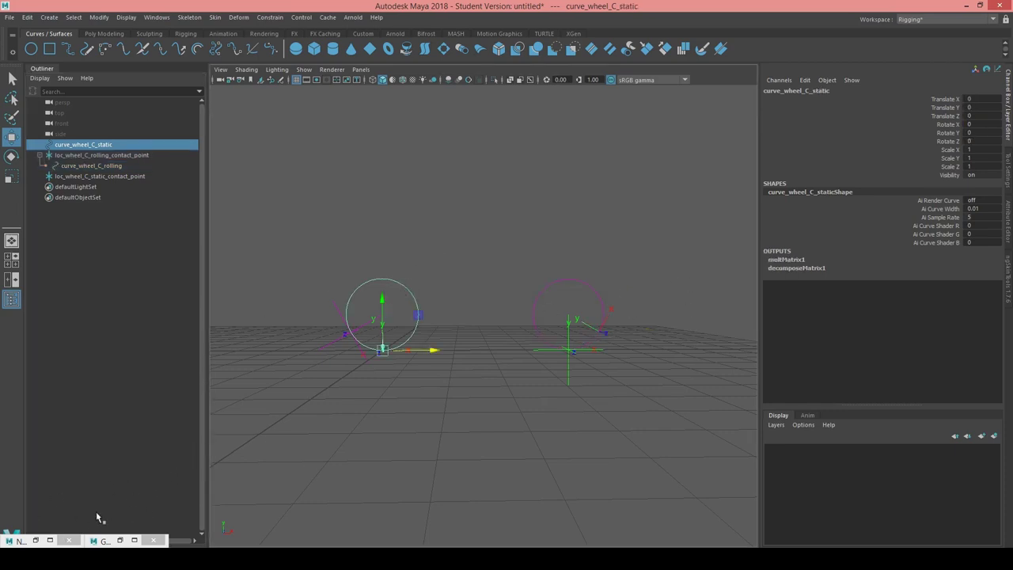
{"action": "left_click", "coordinate": [49, 539]}
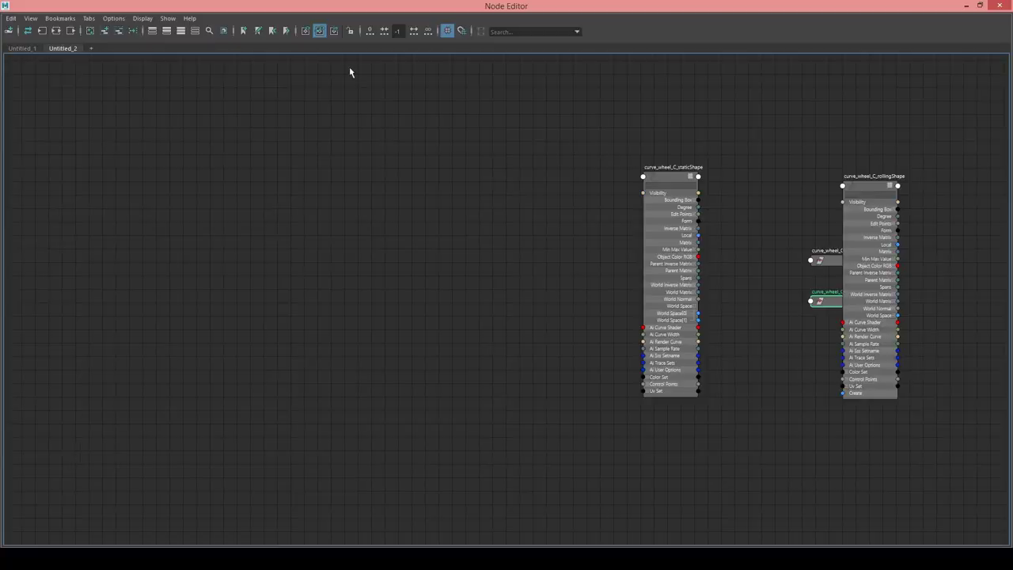
Space the two curve shape nodes apart and connect World Space[0] of curve_wheel_C_staticShape to Create of curve_wheel_C_rollingShape.
{"action": "middle_click_drag", "start_coordinate": [588, 176], "coordinate": [359, 193], "text": "alt"}
{"action": "scroll", "coordinate": [481, 261], "scroll_direction": "up", "scroll_amount": 3}
{"action": "left_click_drag", "start_coordinate": [420, 273], "coordinate": [236, 258]}
{"action": "left_click_drag", "start_coordinate": [723, 289], "coordinate": [736, 267]}
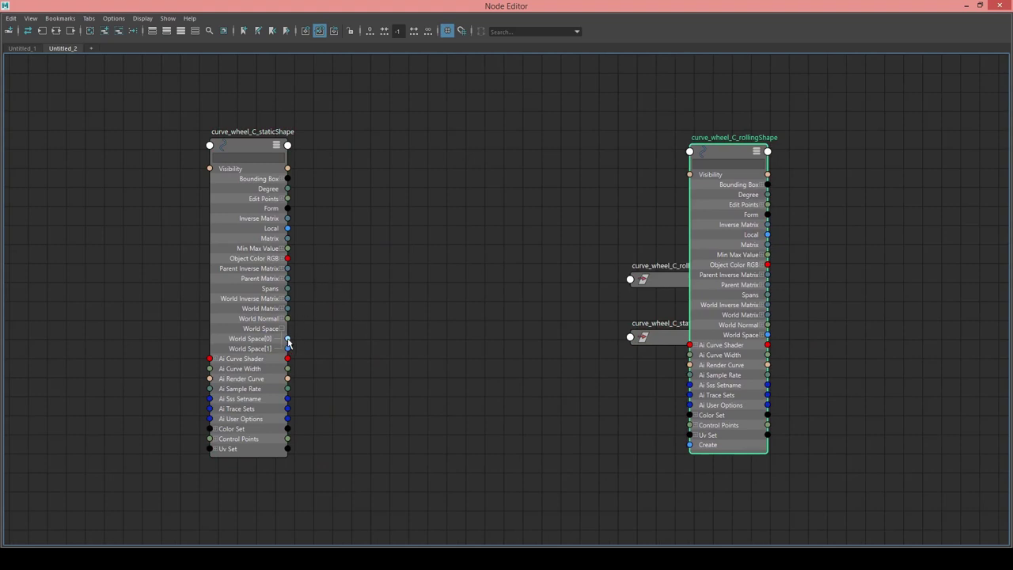
{"action": "left_click_drag", "start_coordinate": [497, 346], "coordinate": [693, 445]}
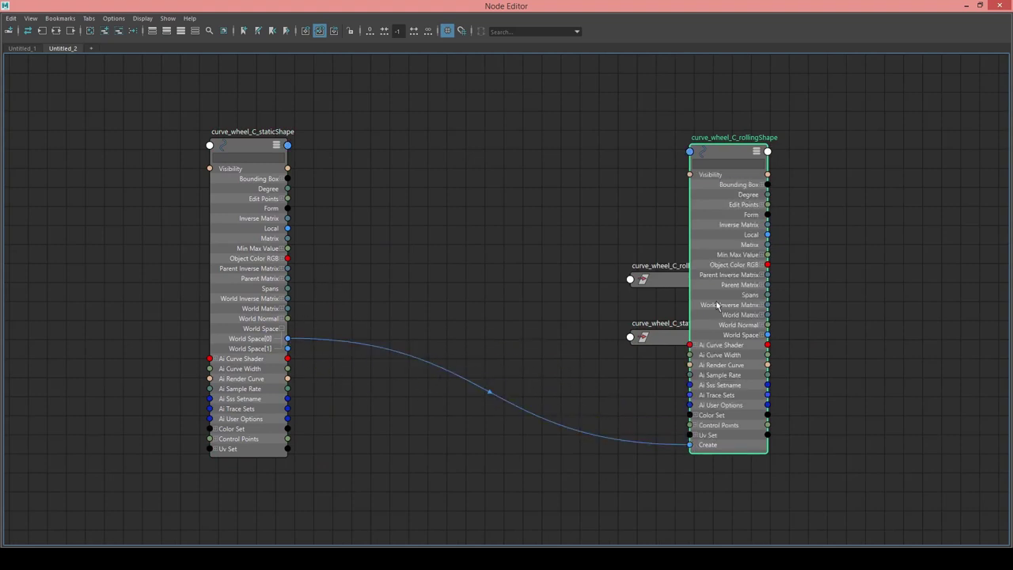
Dock the Node Editor beside the viewport and examine the rolling curve's size and placement against the static curve.
{"action": "left_click_drag", "start_coordinate": [709, 4], "coordinate": [0, 84]}
{"action": "scroll", "coordinate": [484, 255], "scroll_direction": "down", "scroll_amount": 2}
{"action": "scroll", "coordinate": [637, 337], "scroll_direction": "down", "scroll_amount": 2}
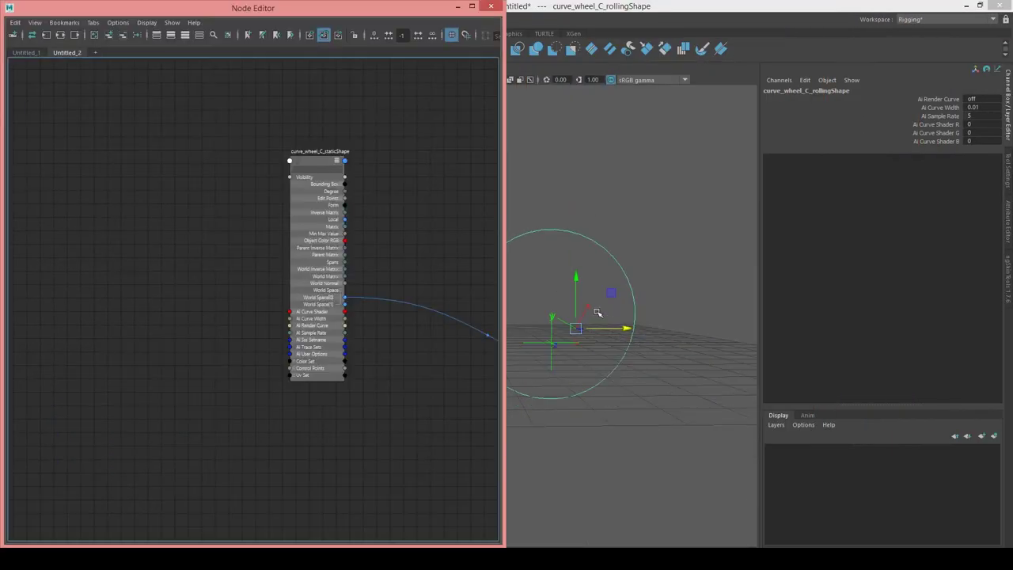
{"action": "middle_click_drag", "start_coordinate": [597, 311], "coordinate": [855, 264], "text": "alt"}
{"action": "scroll", "coordinate": [619, 301], "scroll_direction": "up", "scroll_amount": 1}
{"action": "middle_click_drag", "start_coordinate": [714, 288], "coordinate": [546, 307], "text": "alt"}
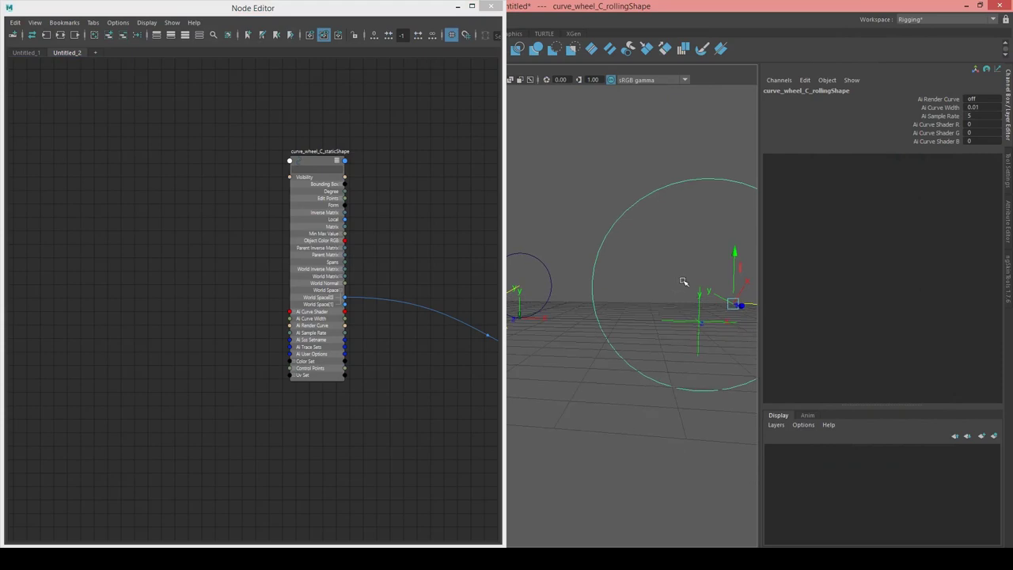
{"action": "scroll", "coordinate": [672, 278], "scroll_direction": "down", "scroll_amount": 1}
{"action": "middle_click_drag", "start_coordinate": [639, 267], "coordinate": [664, 285], "text": "alt"}
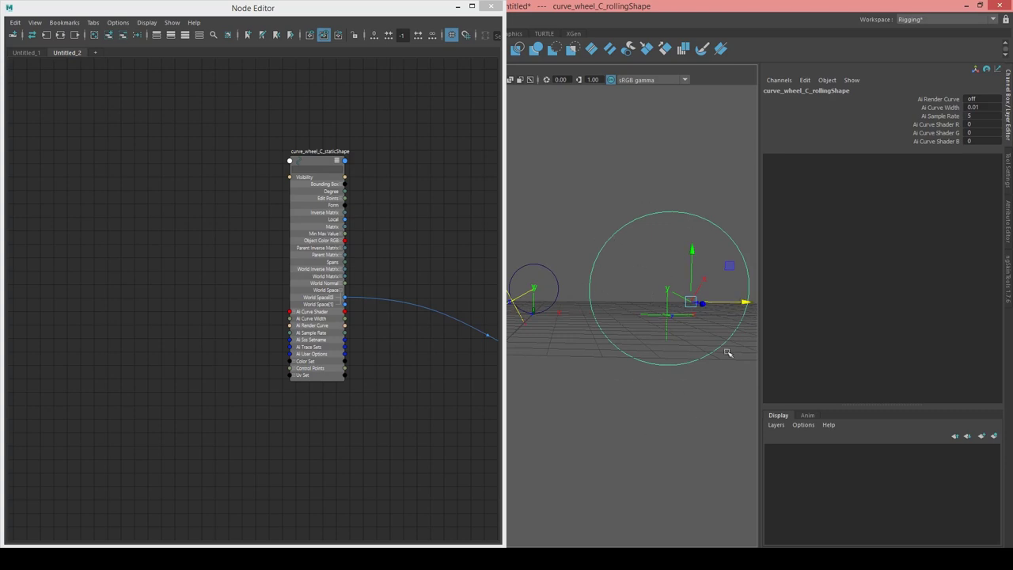
Add a new nurbsCurve node in the graph between curve_wheel_C_staticShape and curve_wheel_C_rollingShape.
{"action": "middle_click_drag", "start_coordinate": [363, 221], "coordinate": [215, 192], "text": "alt"}
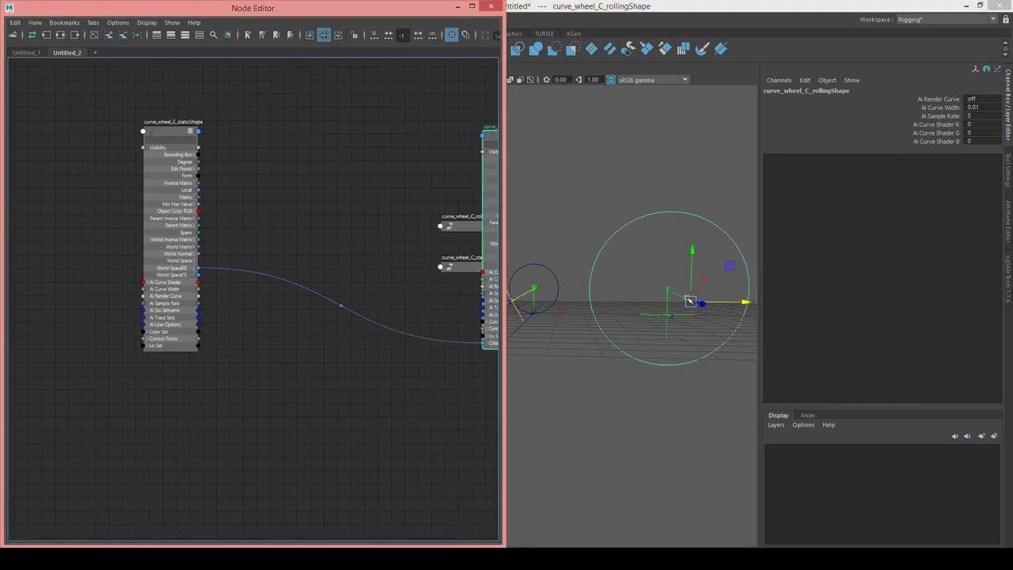
{"action": "middle_click_drag", "start_coordinate": [299, 280], "coordinate": [231, 323], "text": "alt"}
{"action": "key", "text": "Tab"}
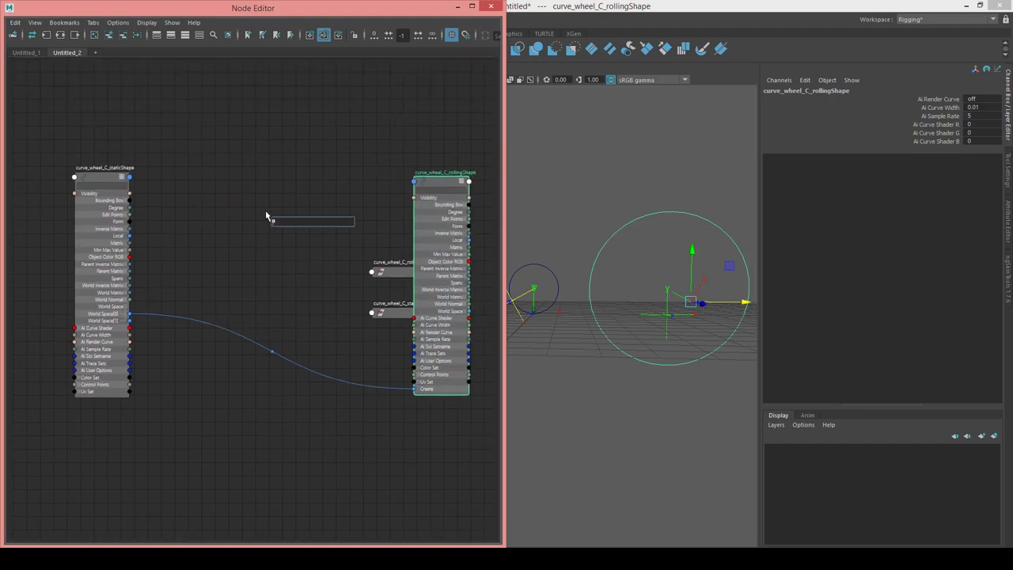
{"action": "type", "text": "nurbsc"}
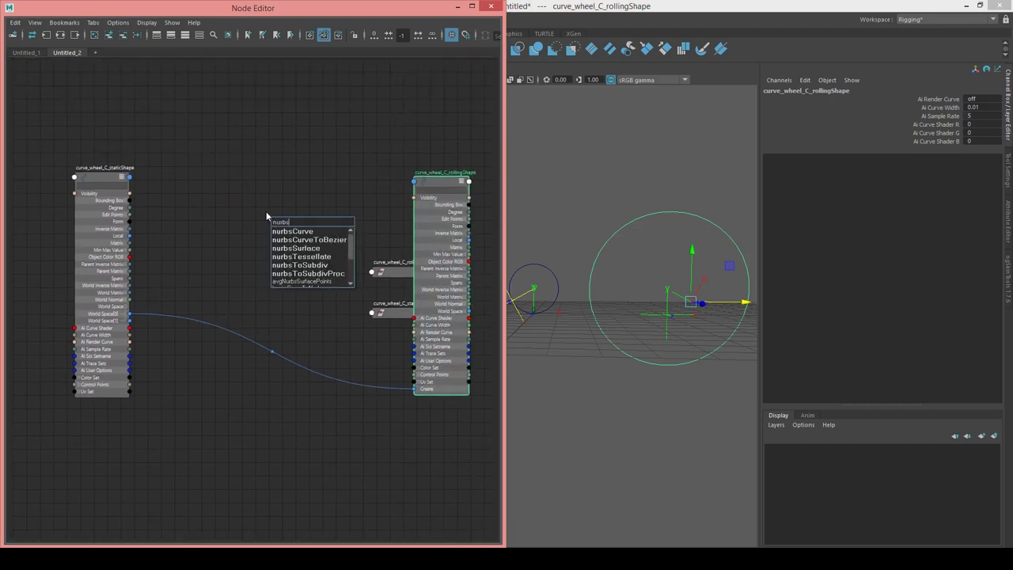
{"action": "key", "text": "Down"}
{"action": "key", "text": "Return"}
Connect World Space[0] of curve_wheel_C_staticShape to Create of curveShape1.
{"action": "scroll", "coordinate": [127, 317], "scroll_direction": "up", "scroll_amount": 2}
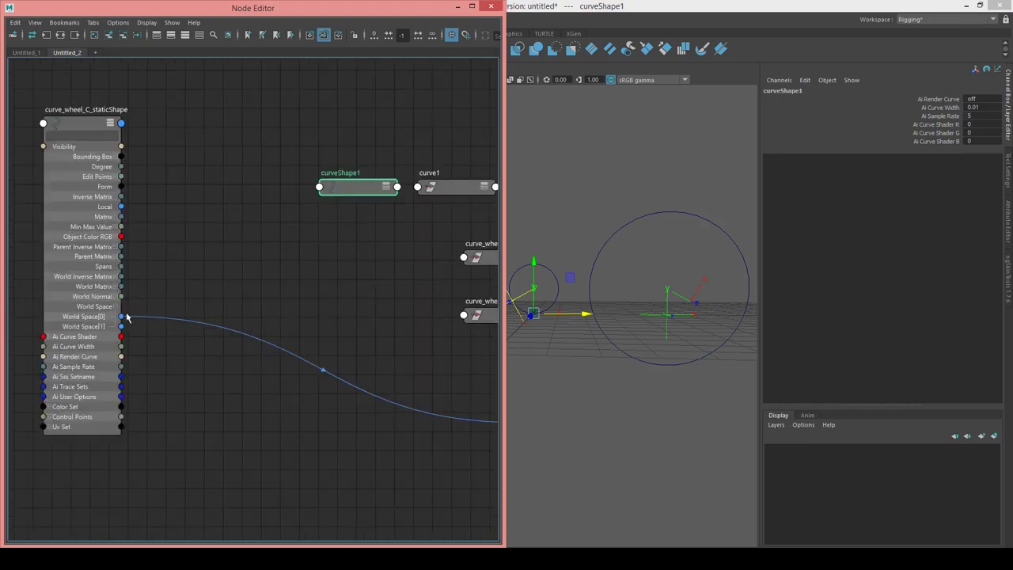
{"action": "left_click", "coordinate": [118, 323]}
{"action": "left_click", "coordinate": [358, 187], "text": "shift"}
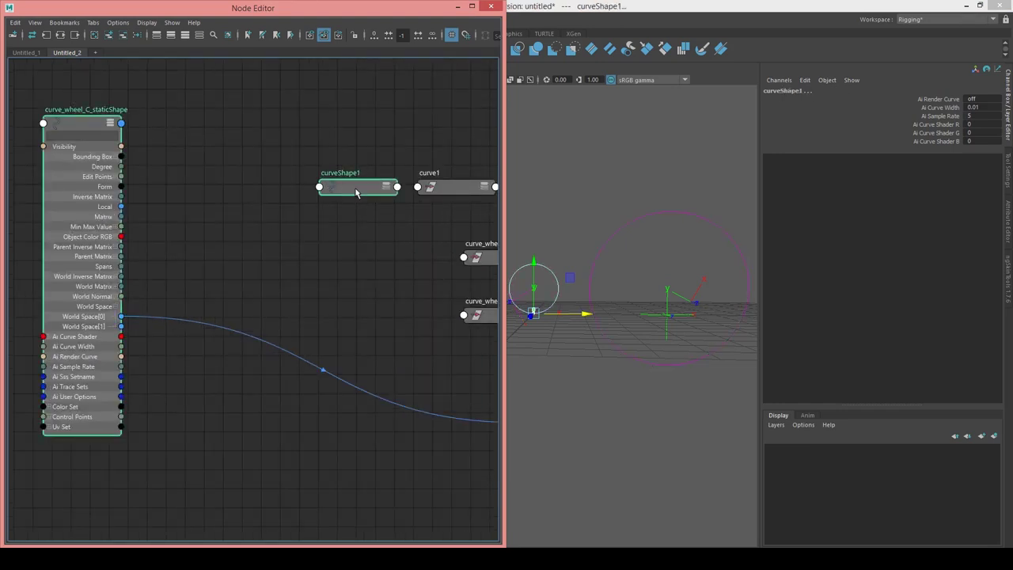
{"action": "key", "text": "c"}
{"action": "left_click", "coordinate": [354, 212]}
{"action": "left_click", "coordinate": [367, 191]}
{"action": "middle_click_drag", "start_coordinate": [388, 282], "coordinate": [311, 287], "text": "alt"}
{"action": "middle_click_drag", "start_coordinate": [85, 310], "coordinate": [132, 317], "text": "alt"}
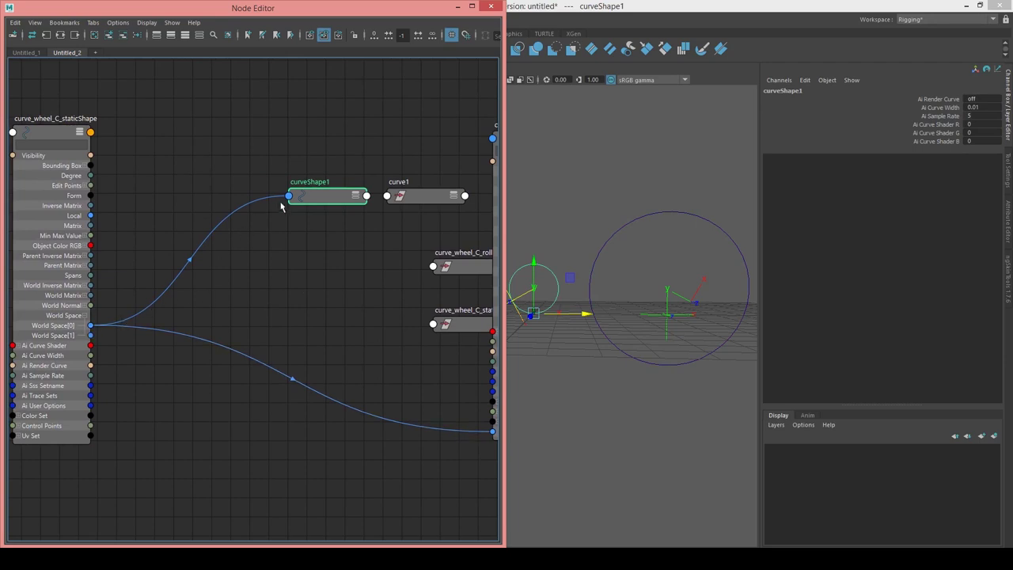
Show the full attribute list of curveShape1 and place its node between the static and rolling shape nodes.
{"action": "left_click", "coordinate": [315, 216]}
{"action": "left_click", "coordinate": [341, 203]}
{"action": "left_click", "coordinate": [357, 196]}
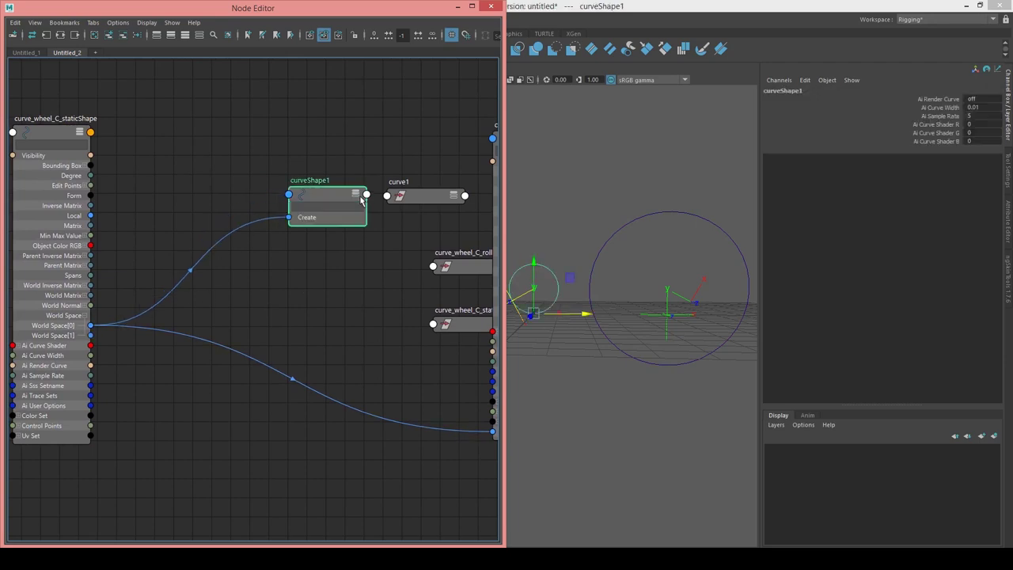
{"action": "left_click", "coordinate": [358, 195]}
{"action": "left_click_drag", "start_coordinate": [348, 199], "coordinate": [343, 37]}
{"action": "middle_click_drag", "start_coordinate": [415, 333], "coordinate": [355, 329], "text": "alt"}
{"action": "scroll", "coordinate": [294, 360], "scroll_direction": "down", "scroll_amount": 3}
Delete the old curve_wheel_C_rollingShape node from the graph.
{"action": "left_click", "coordinate": [391, 319]}
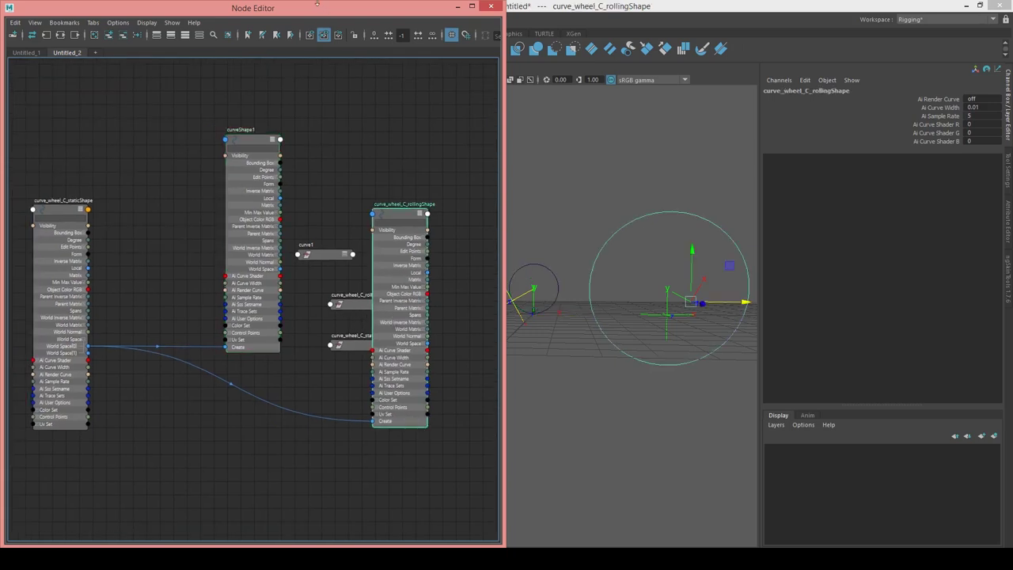
{"action": "left_click_drag", "start_coordinate": [300, 13], "coordinate": [362, 59]}
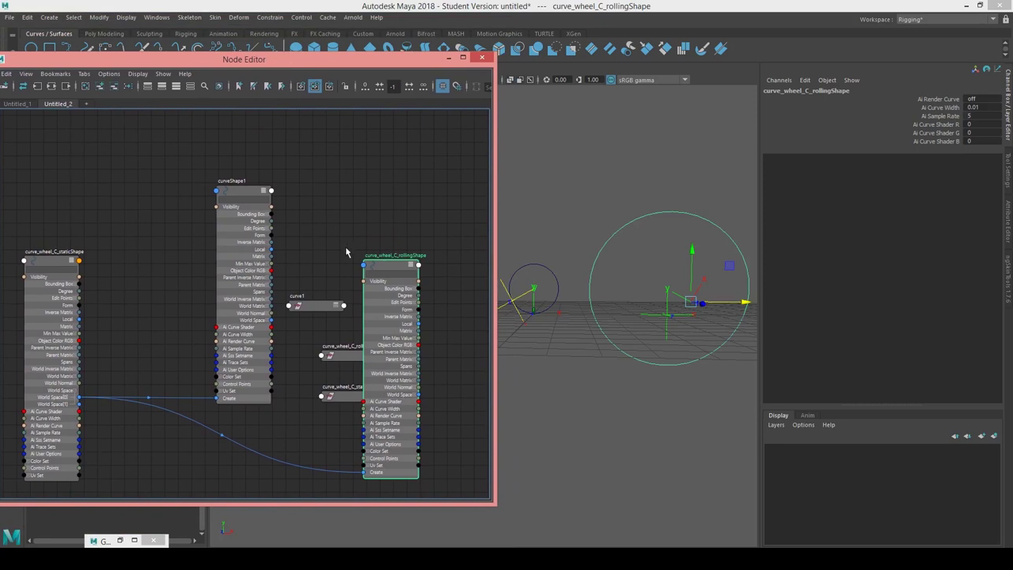
{"action": "key", "text": "Delete"}
Rename curve1 as curve_wheel_C_rolling and delete the old curve_wheel_C_rolling transform under the rolling contact locator.
{"action": "left_click", "coordinate": [257, 232]}
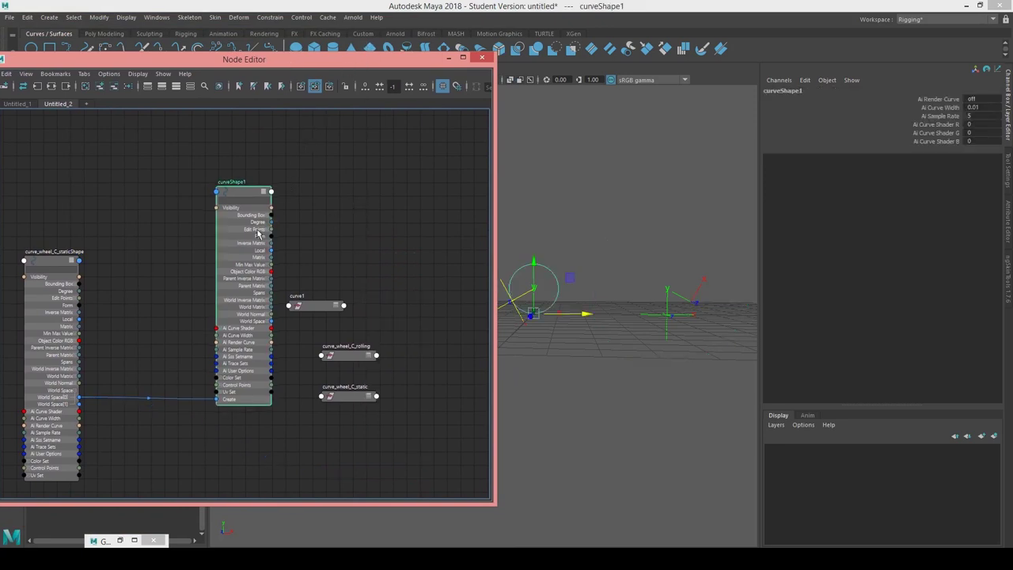
{"action": "left_click", "coordinate": [449, 58]}
{"action": "key", "text": "Up"}
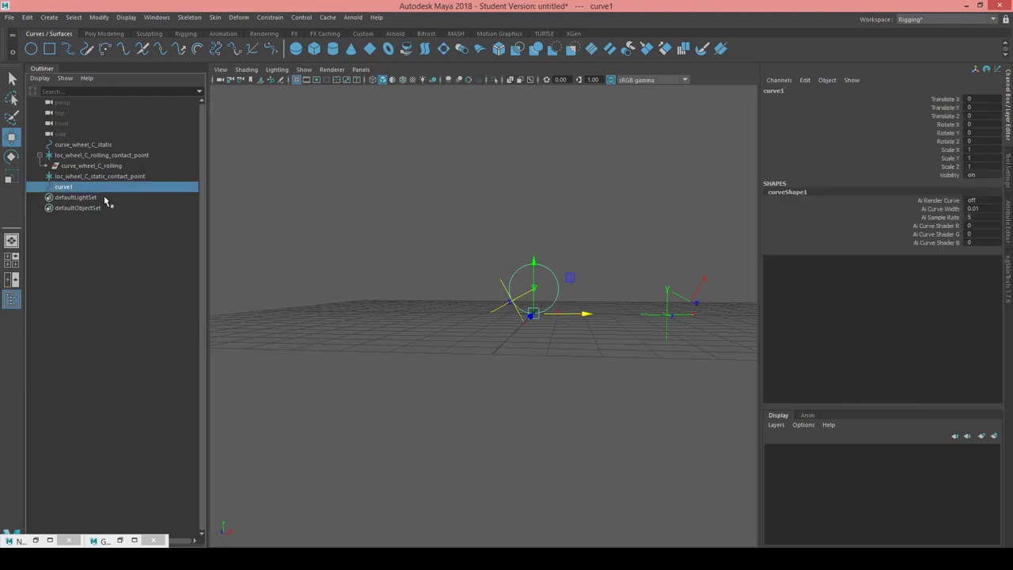
{"action": "left_click", "coordinate": [113, 166]}
{"action": "double_click", "coordinate": [113, 166]}
{"action": "key", "text": "ctrl+c"}
{"action": "left_click", "coordinate": [104, 187]}
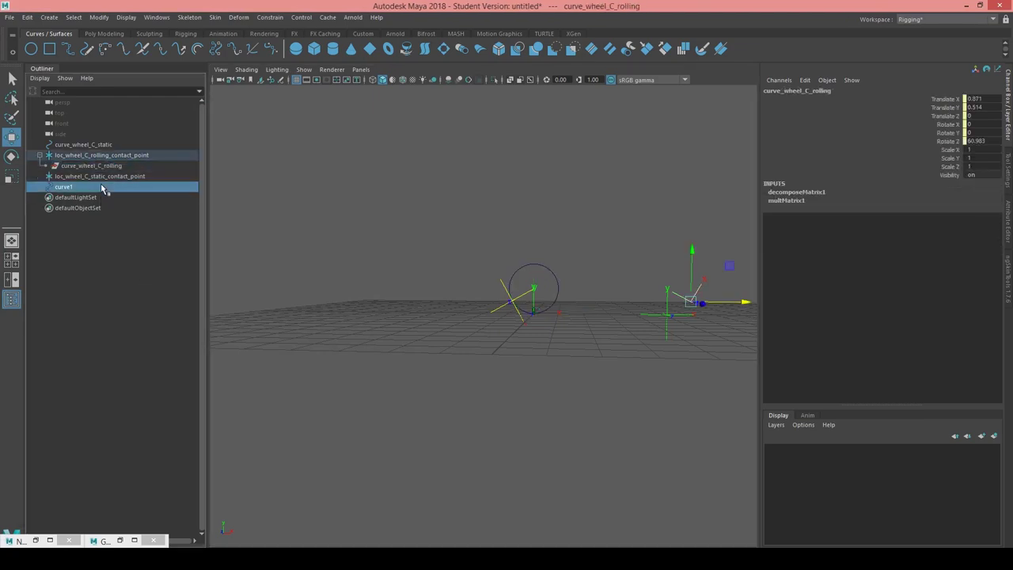
{"action": "double_click", "coordinate": [104, 187]}
{"action": "key", "text": "ctrl+v"}
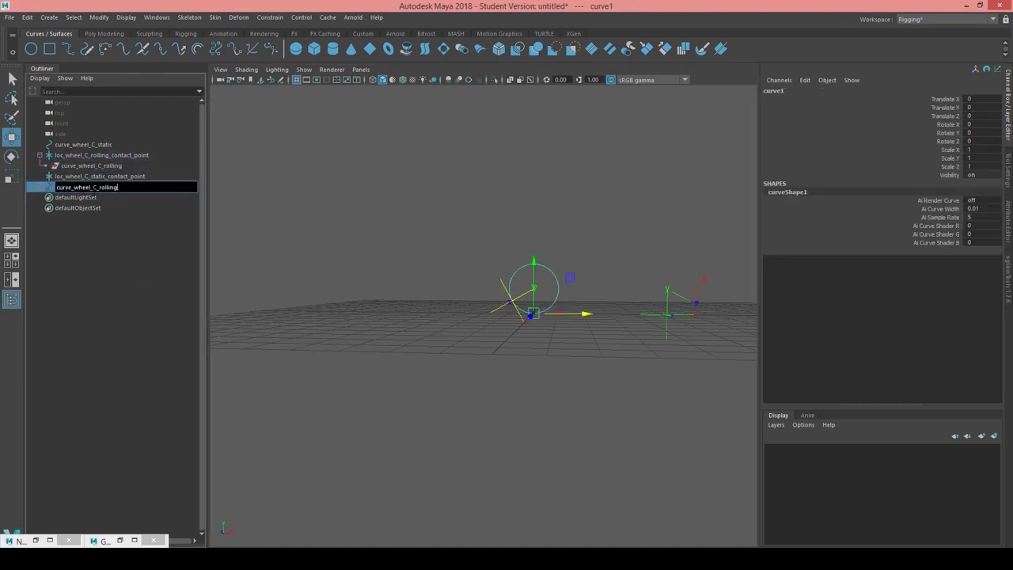
{"action": "key", "text": "Return"}
{"action": "left_click", "coordinate": [136, 167]}
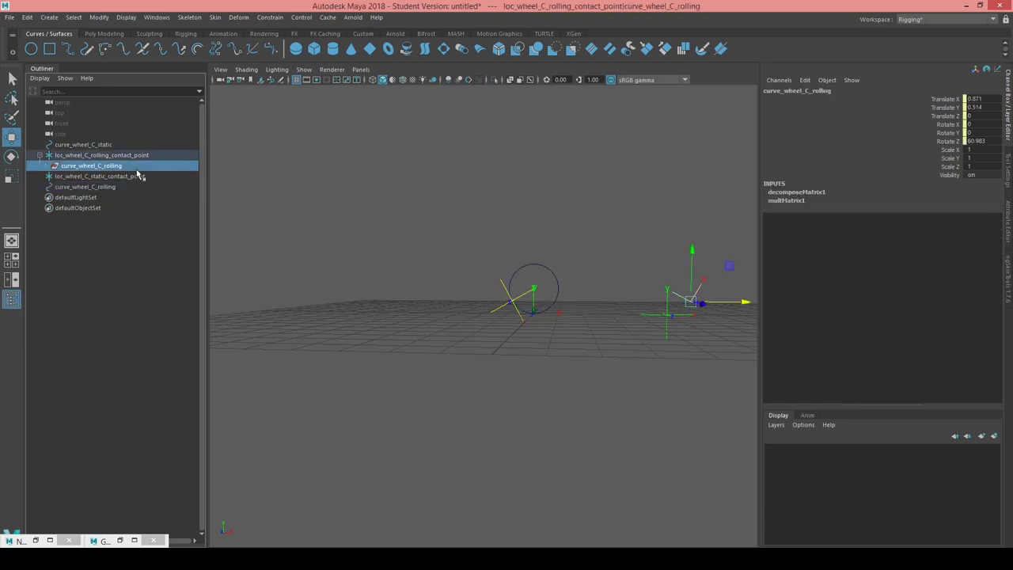
{"action": "key", "text": "Delete"}
Parent the new curve_wheel_C_rolling under loc_wheel_C_rolling_contact_point and set its Translate X to 0.
{"action": "left_click", "coordinate": [115, 176]}
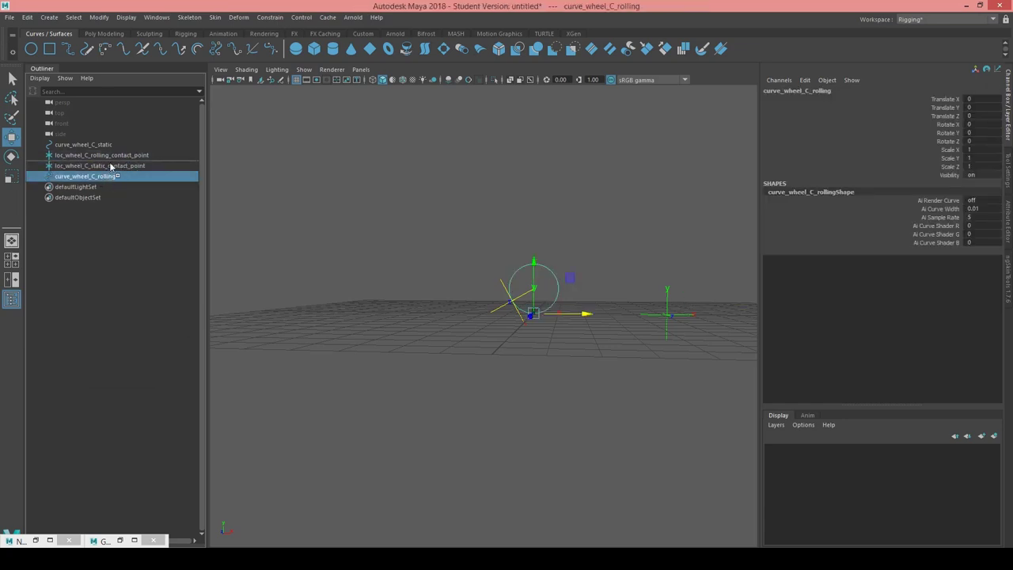
{"action": "left_click_drag", "start_coordinate": [111, 156], "coordinate": [139, 156]}
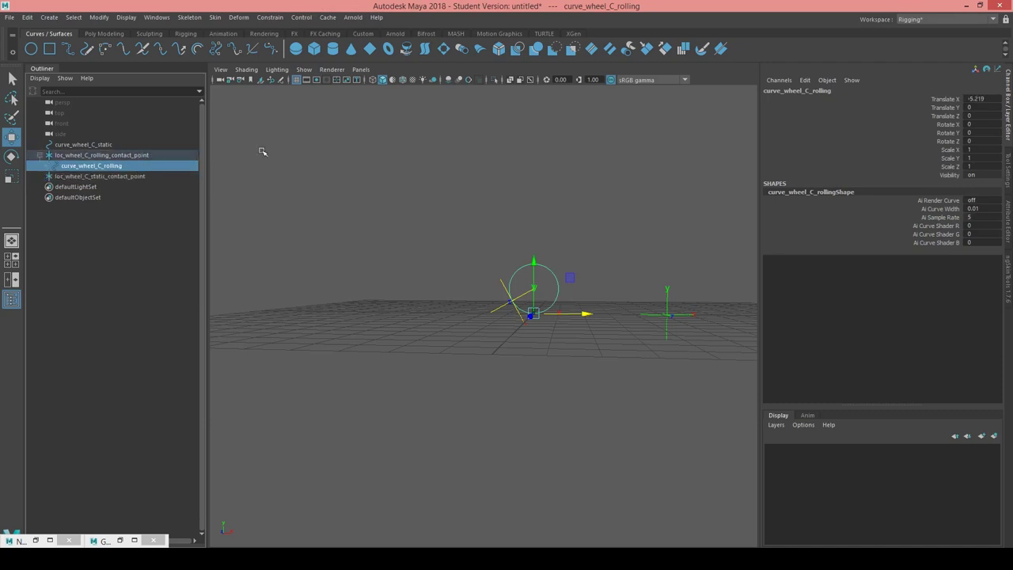
{"action": "left_click", "coordinate": [988, 97]}
{"action": "type", "text": "0"}
{"action": "key", "text": "Return"}
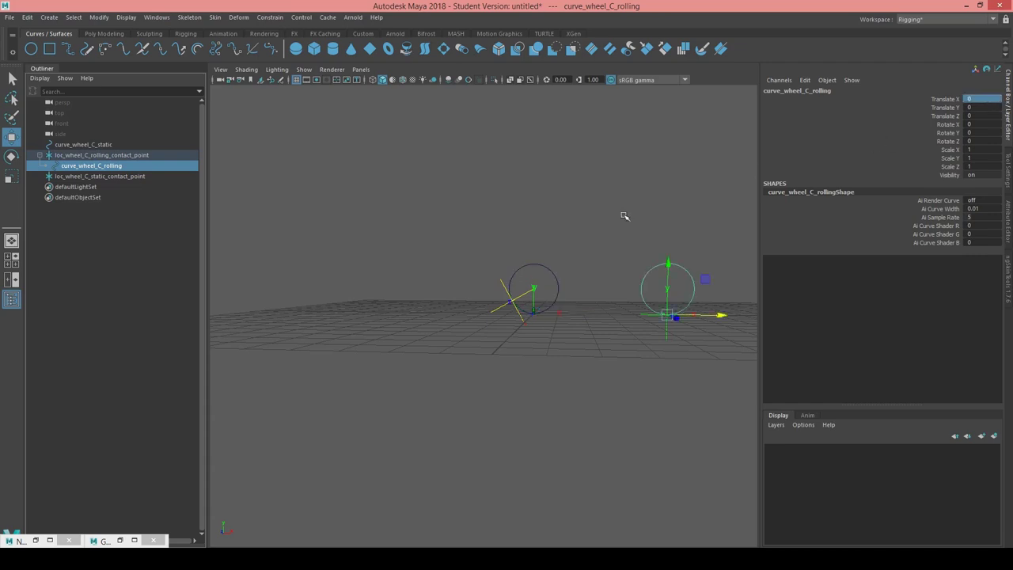
Move loc_wheel_C_rolling_contact_point along X to about 3.621 to test that the new curve follows it.
{"action": "middle_click_drag", "start_coordinate": [612, 229], "coordinate": [431, 237], "text": "alt"}
{"action": "right_click_drag", "start_coordinate": [451, 249], "coordinate": [525, 324], "text": "alt"}
{"action": "left_click_drag", "start_coordinate": [489, 331], "coordinate": [519, 377]}
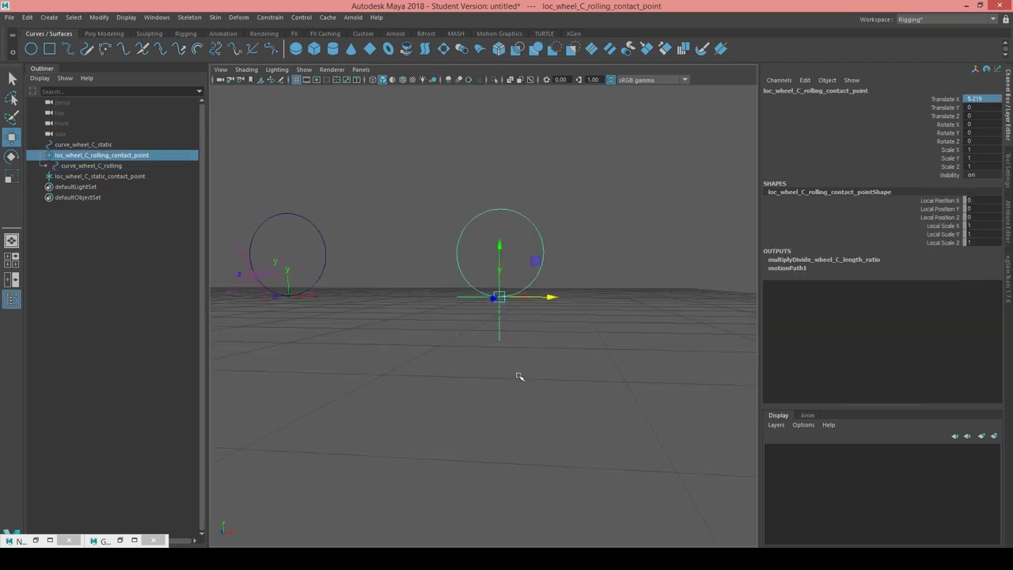
{"action": "right_click_drag", "start_coordinate": [519, 376], "coordinate": [500, 375], "text": "alt"}
{"action": "left_click_drag", "start_coordinate": [458, 349], "coordinate": [407, 341], "text": "alt"}
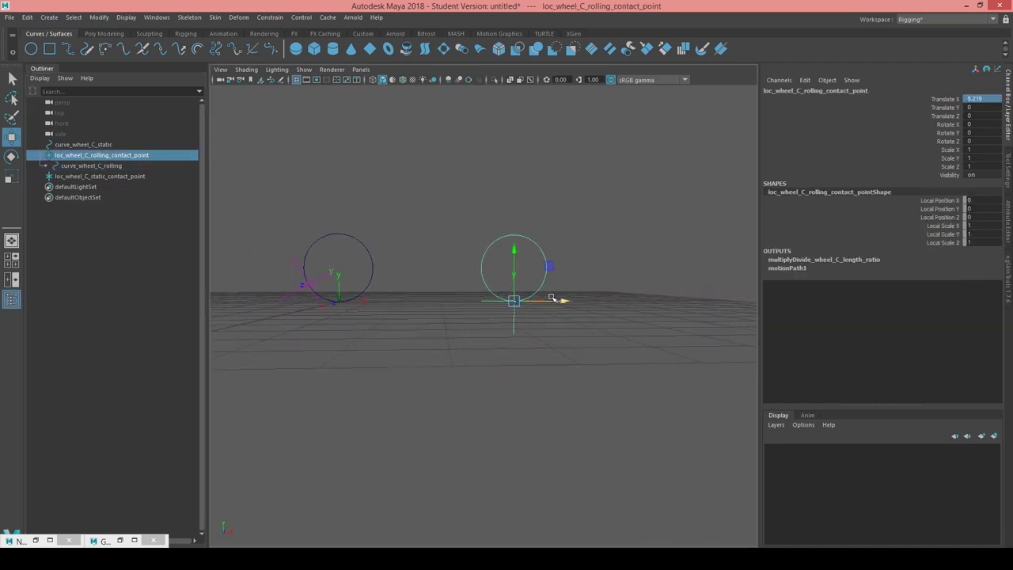
{"action": "key", "text": "Down"}
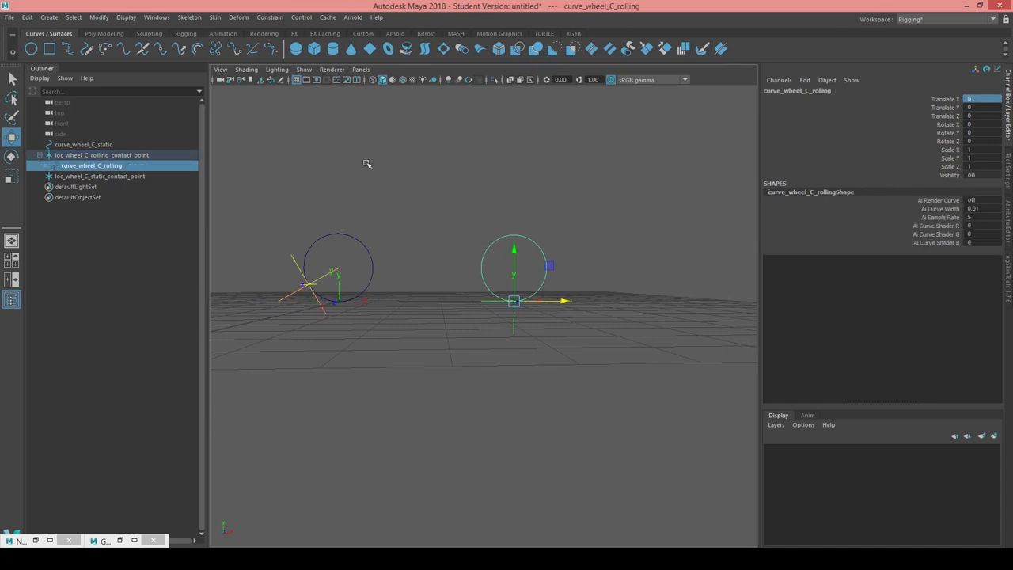
{"action": "left_click", "coordinate": [357, 31]}
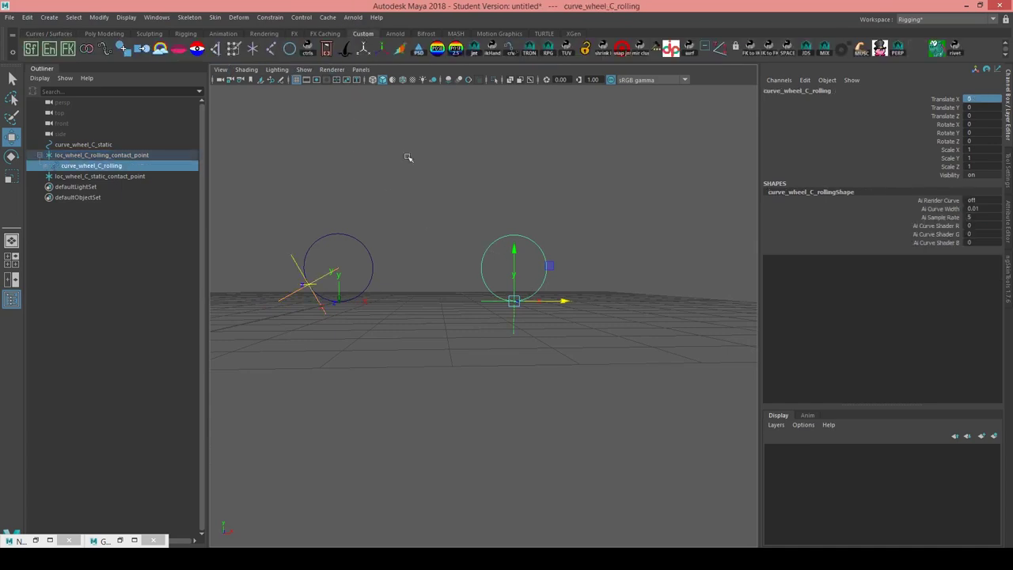
{"action": "left_click", "coordinate": [489, 271]}
{"action": "left_click", "coordinate": [545, 255]}
{"action": "left_click", "coordinate": [486, 311]}
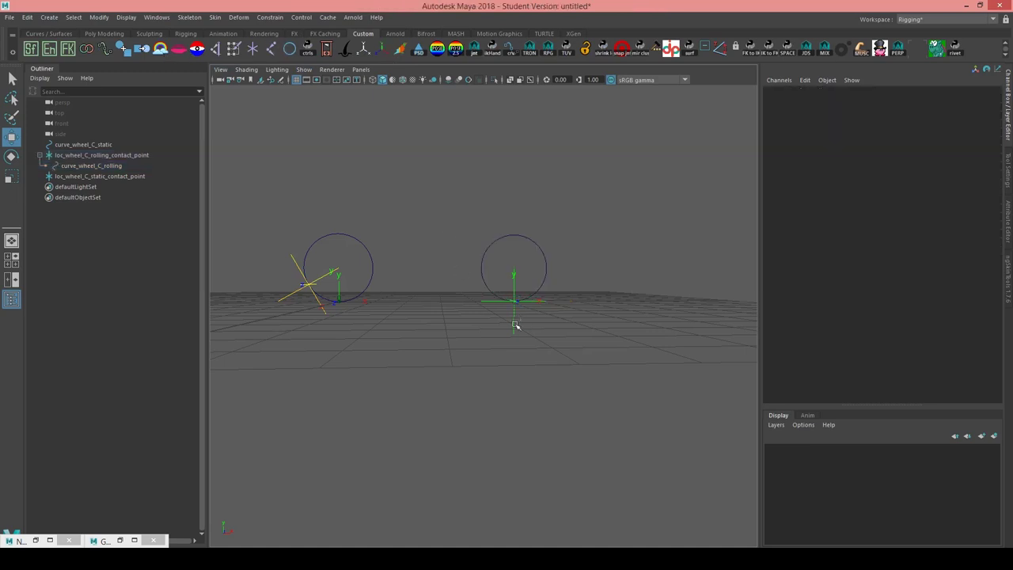
{"action": "left_click", "coordinate": [515, 324]}
{"action": "left_click_drag", "start_coordinate": [552, 305], "coordinate": [509, 302]}
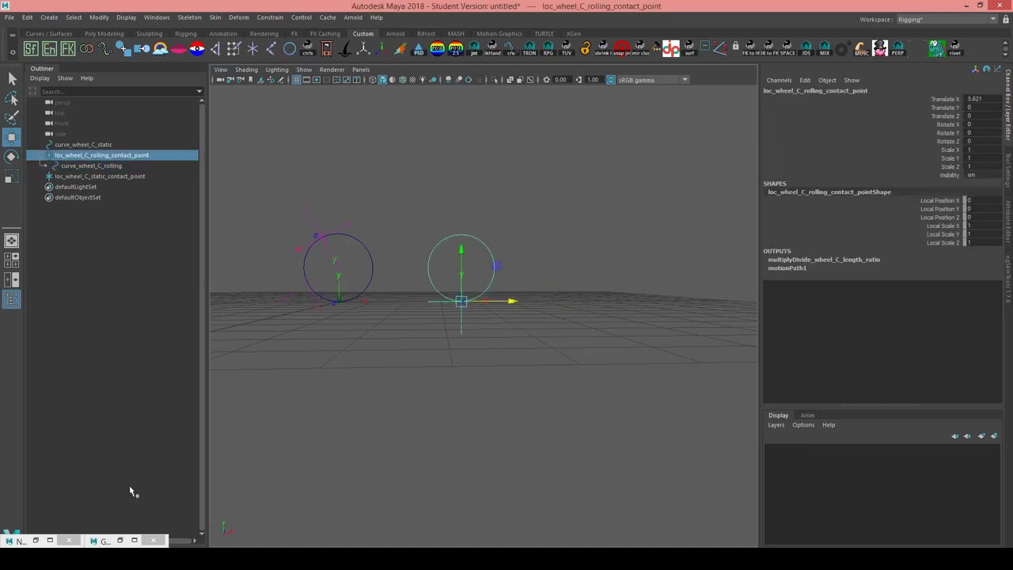
Add curve_wheel_C_rolling to the first Node Editor graph beside decomposeMatrix1.
{"action": "left_click", "coordinate": [49, 540]}
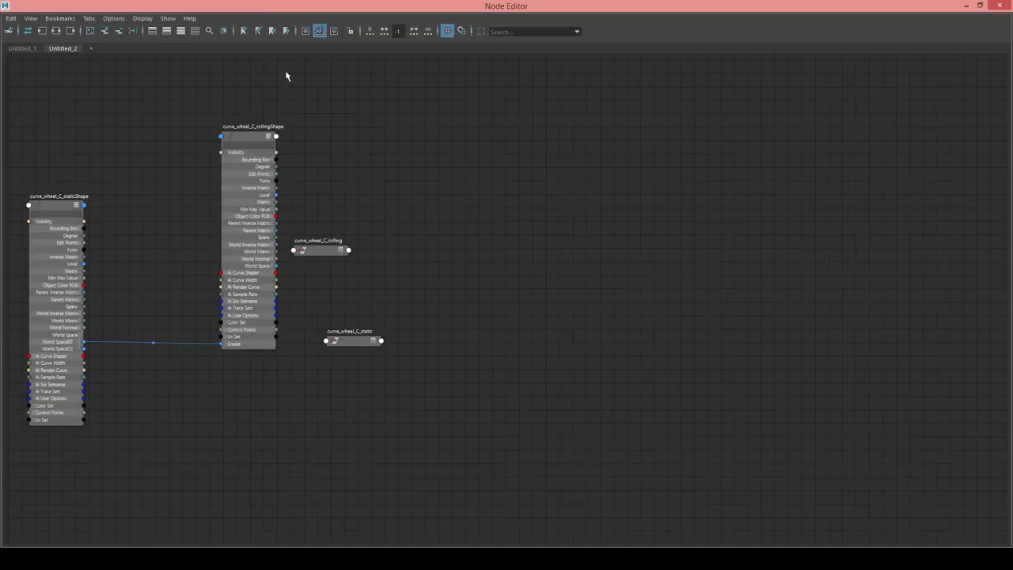
{"action": "left_click", "coordinate": [24, 48]}
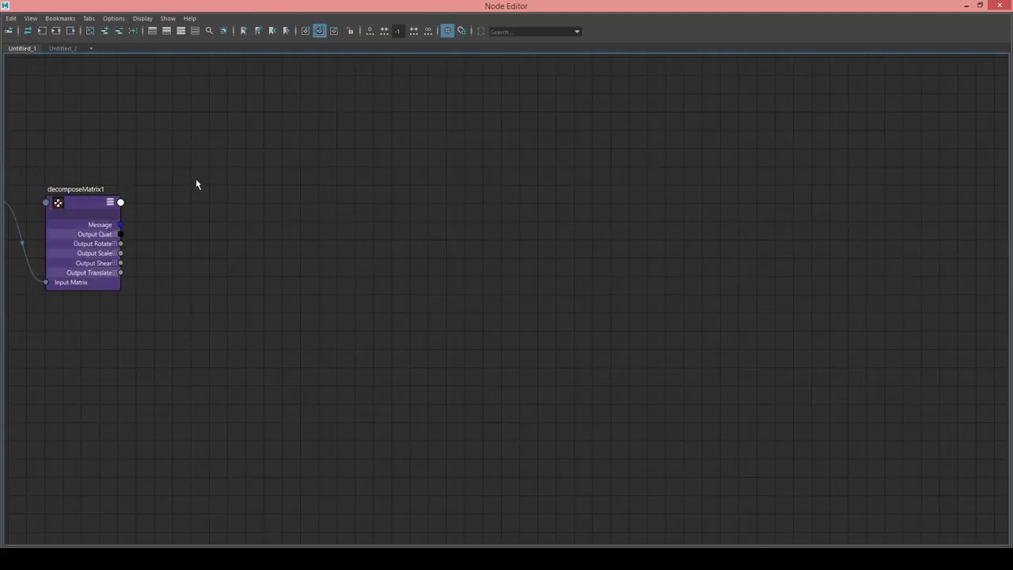
{"action": "middle_click_drag", "start_coordinate": [196, 180], "coordinate": [354, 167], "text": "alt"}
{"action": "double_click", "coordinate": [252, 4]}
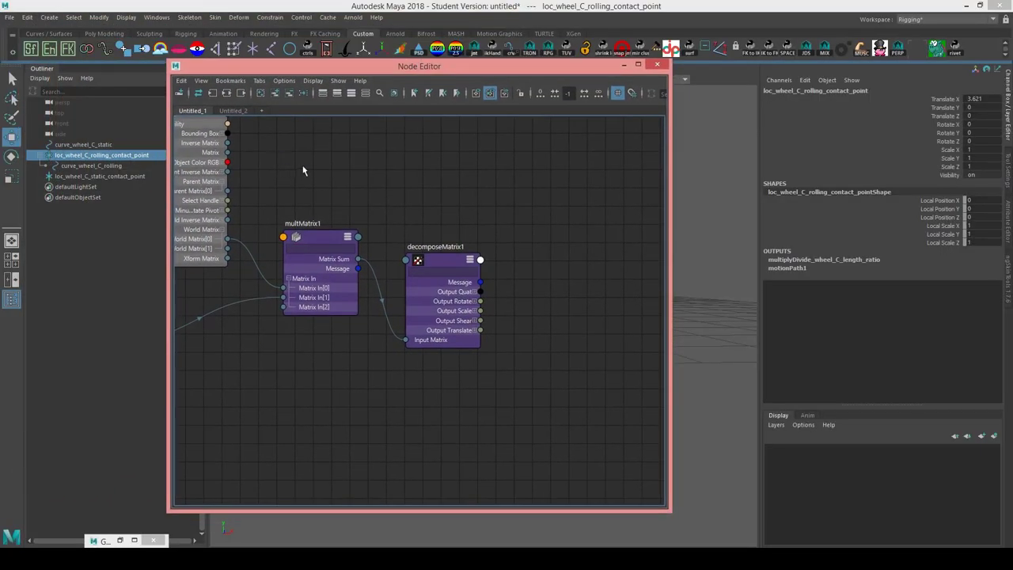
{"action": "left_click", "coordinate": [71, 165]}
{"action": "left_click", "coordinate": [275, 94]}
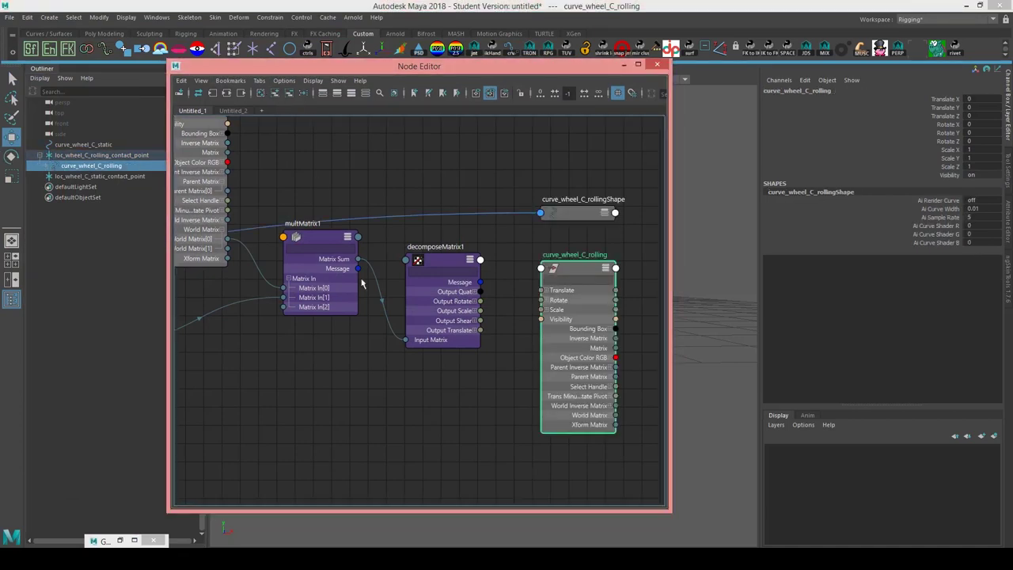
Connect Output Rotate and Output Translate of decomposeMatrix1 to Rotate and Translate of curve_wheel_C_rolling.
{"action": "middle_click_drag", "start_coordinate": [362, 282], "coordinate": [296, 266], "text": "alt"}
{"action": "scroll", "coordinate": [527, 265], "scroll_direction": "up", "scroll_amount": 3}
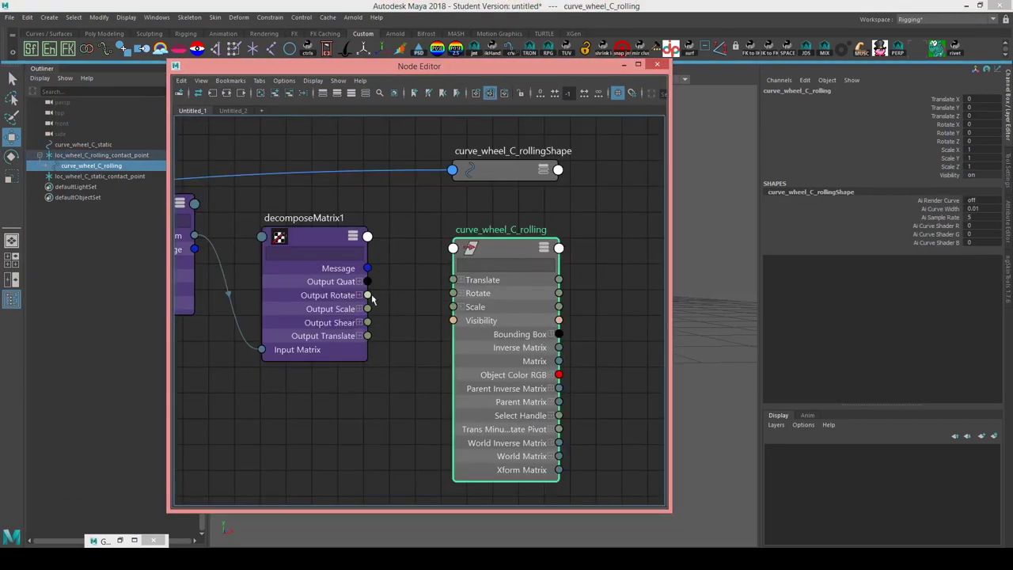
{"action": "left_click_drag", "start_coordinate": [367, 294], "coordinate": [452, 293]}
{"action": "left_click_drag", "start_coordinate": [367, 336], "coordinate": [461, 276]}
{"action": "left_click", "coordinate": [625, 64]}
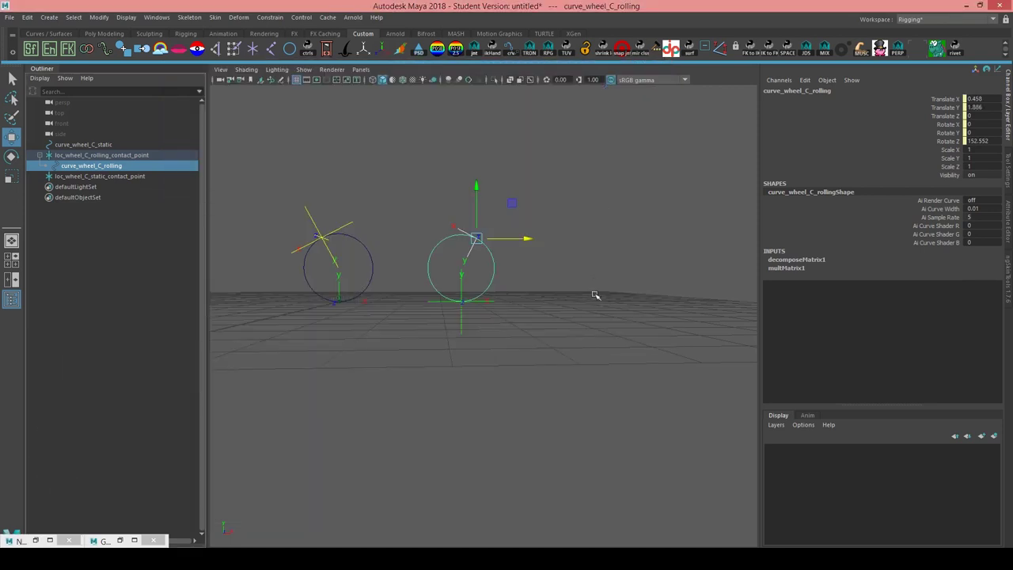
Move loc_wheel_C_rolling_contact_point along X to about 6.17 to test the rolling motion.
{"action": "right_click_drag", "start_coordinate": [593, 292], "coordinate": [547, 334], "text": "alt"}
{"action": "left_click", "coordinate": [547, 335]}
{"action": "left_click_drag", "start_coordinate": [478, 337], "coordinate": [565, 287]}
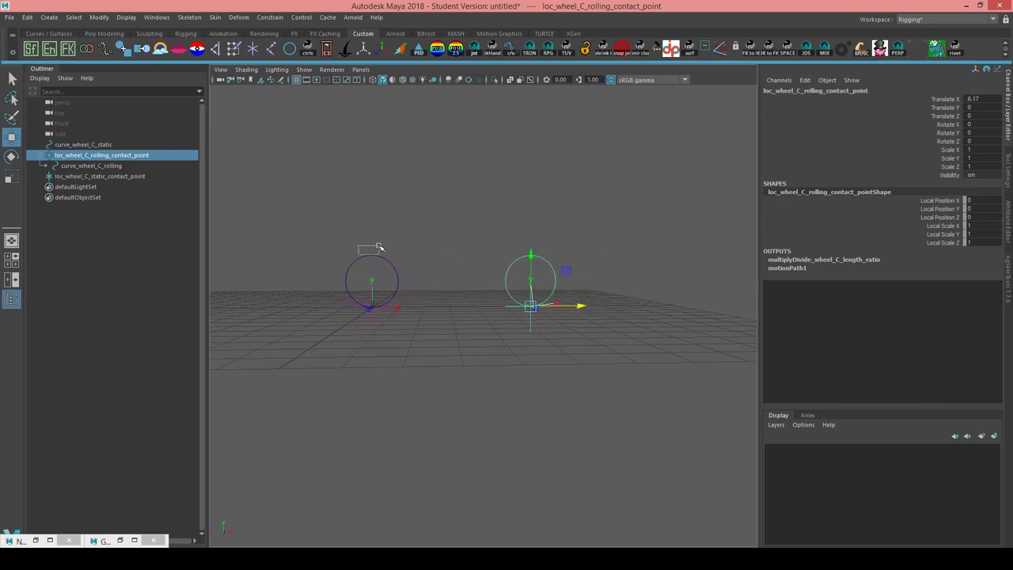
Raise the upper control vertices cv[4:6] of curve_wheel_C_static to stretch the circle into an upright oval, and return to object mode.
{"action": "left_click_drag", "start_coordinate": [379, 248], "coordinate": [400, 245]}
{"action": "left_click", "coordinate": [379, 258]}
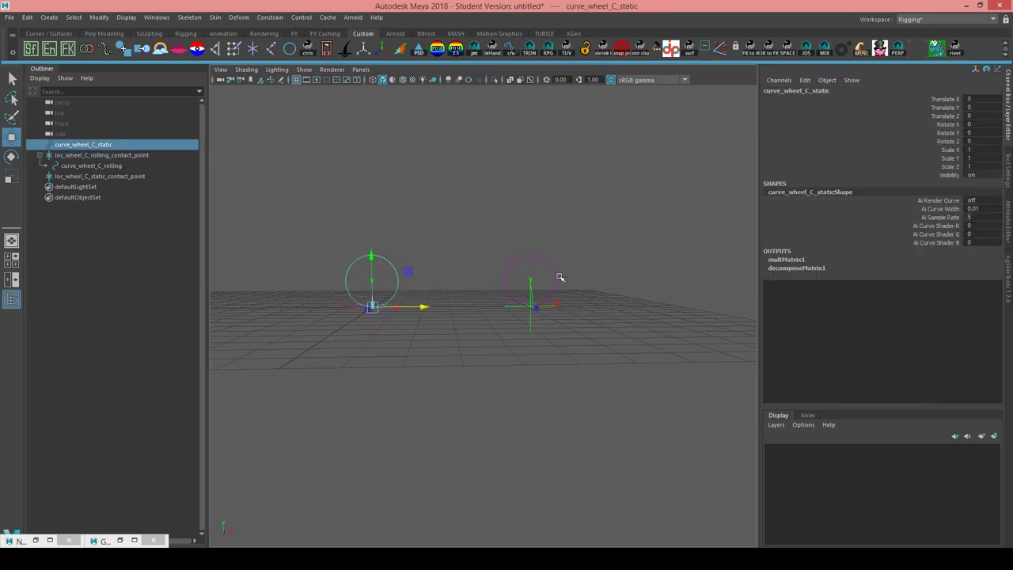
{"action": "right_click_drag", "start_coordinate": [416, 191], "coordinate": [388, 189]}
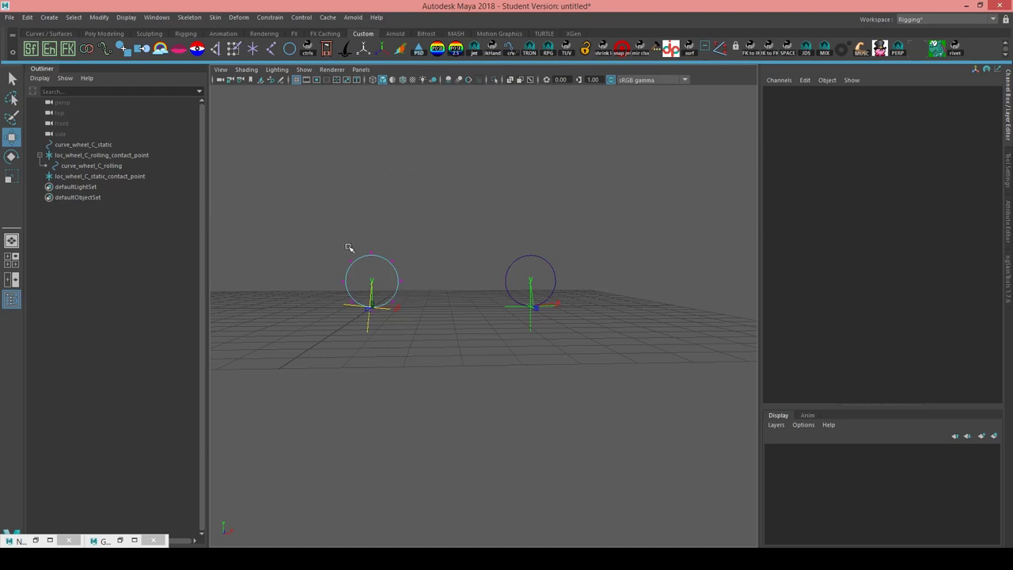
{"action": "left_click_drag", "start_coordinate": [346, 238], "coordinate": [416, 263]}
{"action": "left_click", "coordinate": [369, 230]}
{"action": "key", "text": "ctrl+z"}
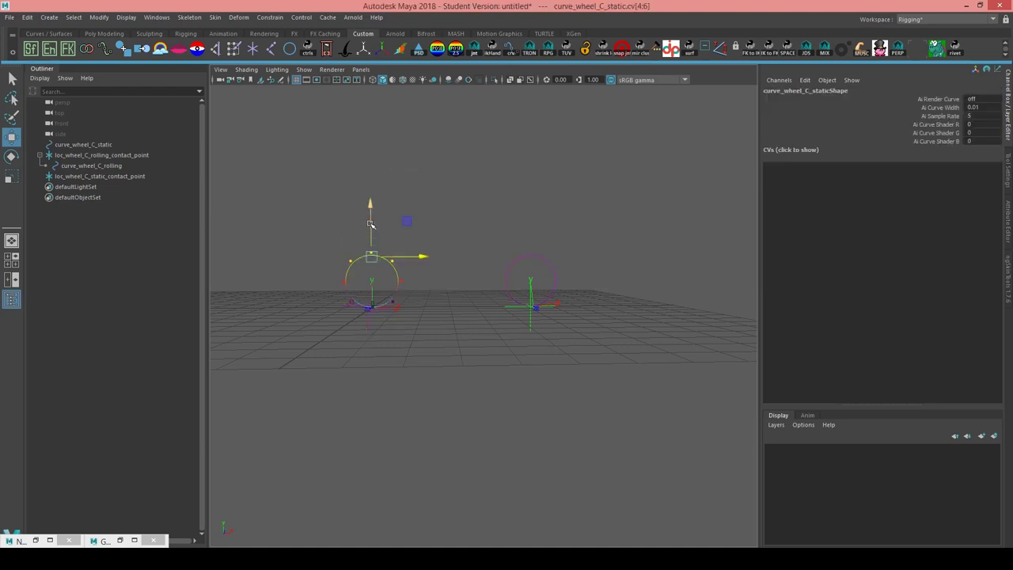
{"action": "left_click_drag", "start_coordinate": [370, 223], "coordinate": [371, 199]}
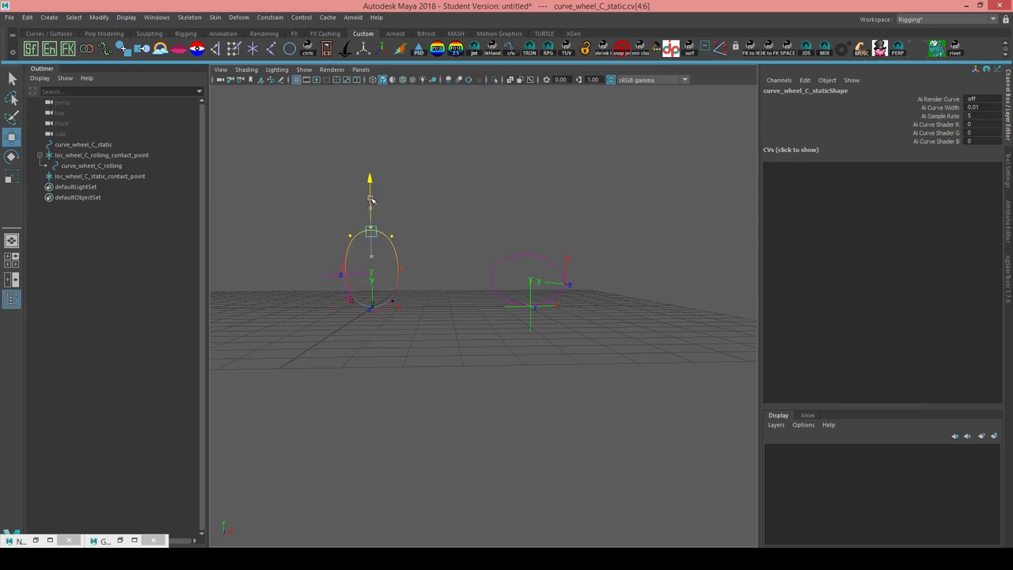
{"action": "right_click_drag", "start_coordinate": [406, 196], "coordinate": [447, 184]}
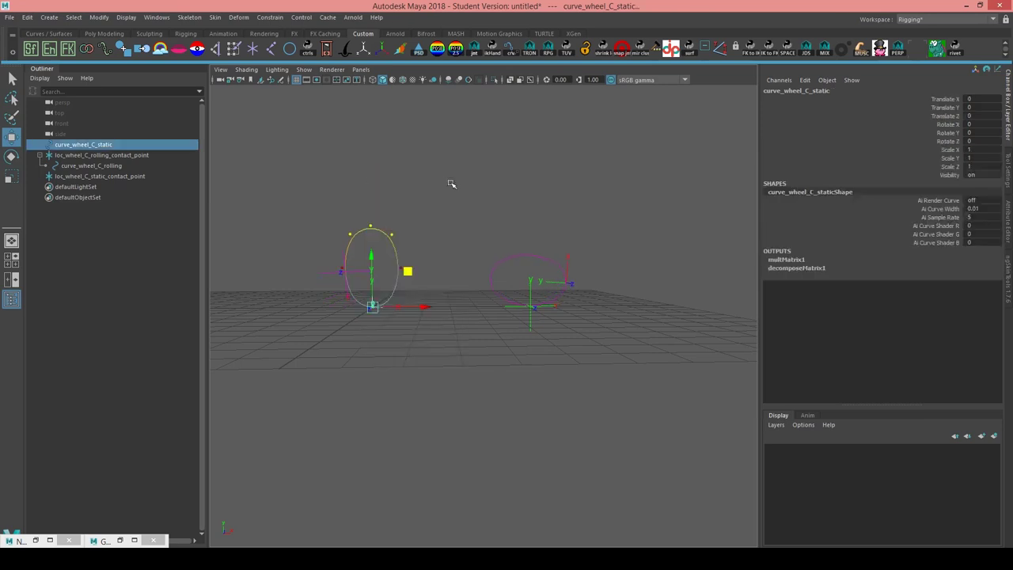
Switch to the front view and move loc_wheel_C_rolling_contact_point along X to 8 to test rolling the oval wheel.
{"action": "left_click", "coordinate": [540, 333]}
{"action": "left_click", "coordinate": [530, 307]}
{"action": "left_click_drag", "start_coordinate": [532, 308], "coordinate": [601, 315], "text": "alt"}
{"action": "key", "text": "space"}
{"action": "key", "text": "space"}
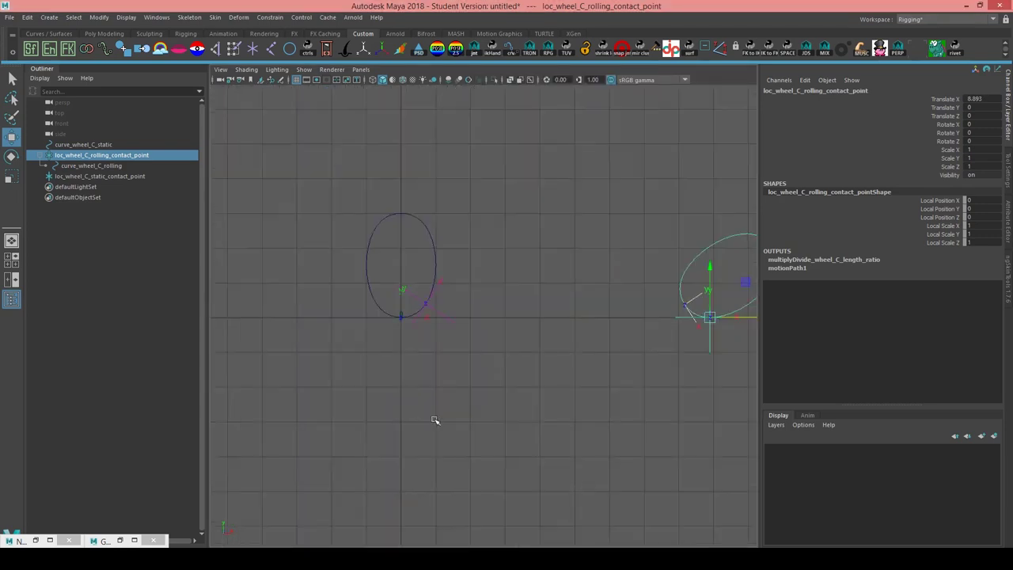
{"action": "scroll", "coordinate": [644, 321], "scroll_direction": "down", "scroll_amount": 2}
{"action": "scroll", "coordinate": [617, 344], "scroll_direction": "down", "scroll_amount": 2}
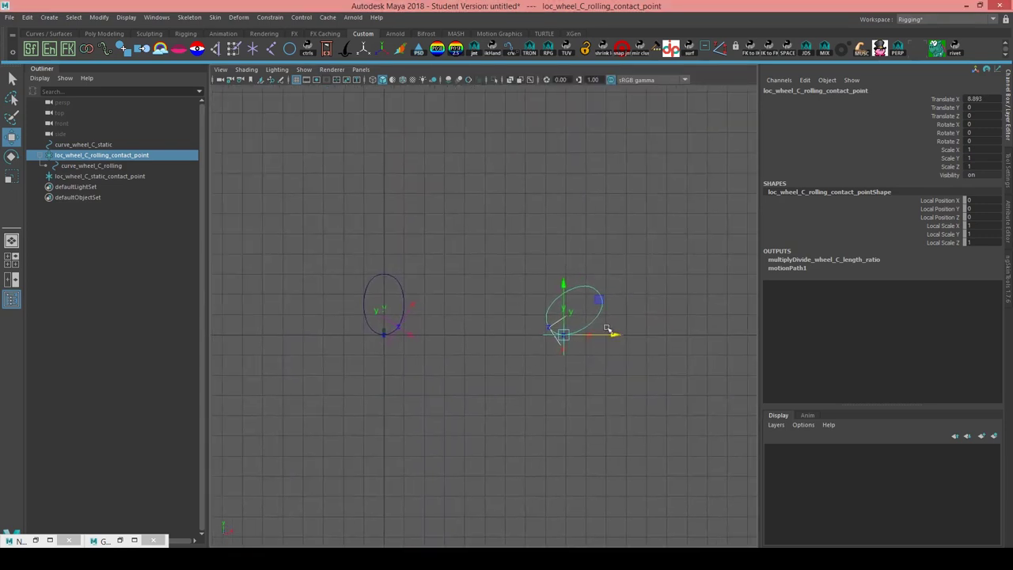
{"action": "left_click_drag", "start_coordinate": [609, 334], "coordinate": [550, 333]}
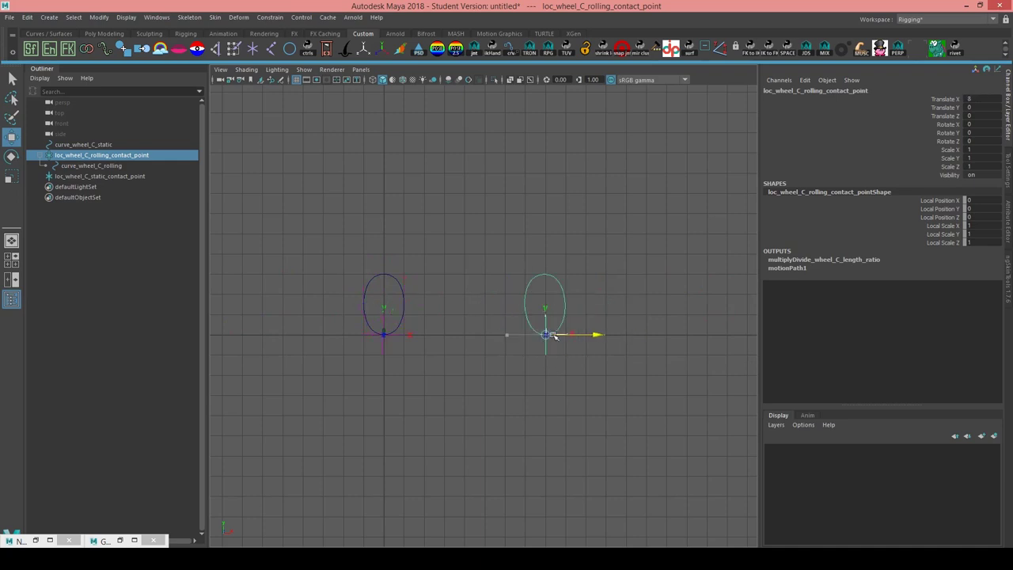
Pull control vertex cv[4] of curve_wheel_C_static outward along positive X to make the oval asymmetric, and return to object mode.
{"action": "left_click", "coordinate": [392, 287]}
{"action": "left_click", "coordinate": [423, 262]}
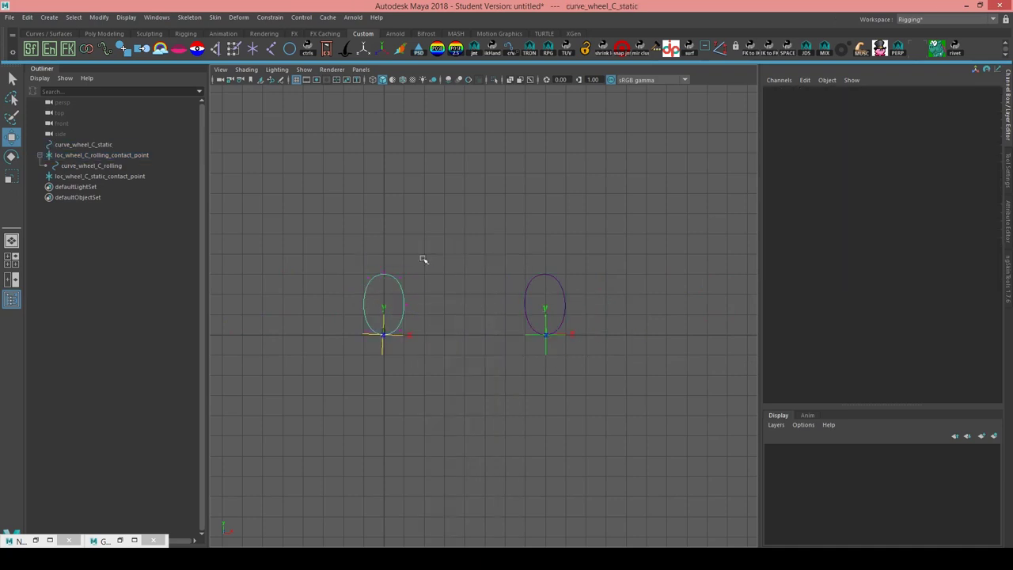
{"action": "scroll", "coordinate": [394, 269], "scroll_direction": "up", "scroll_amount": 2}
{"action": "left_click", "coordinate": [373, 264]}
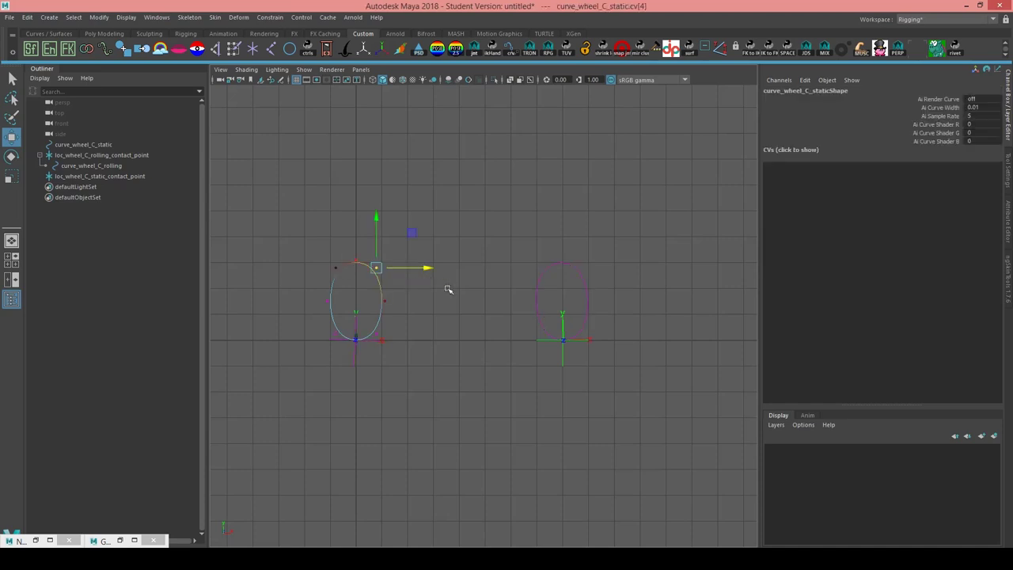
{"action": "key", "text": "e"}
{"action": "key", "text": "w"}
{"action": "left_click_drag", "start_coordinate": [428, 264], "coordinate": [458, 252]}
{"action": "right_click_drag", "start_coordinate": [459, 252], "coordinate": [459, 191]}
{"action": "left_click", "coordinate": [420, 261]}
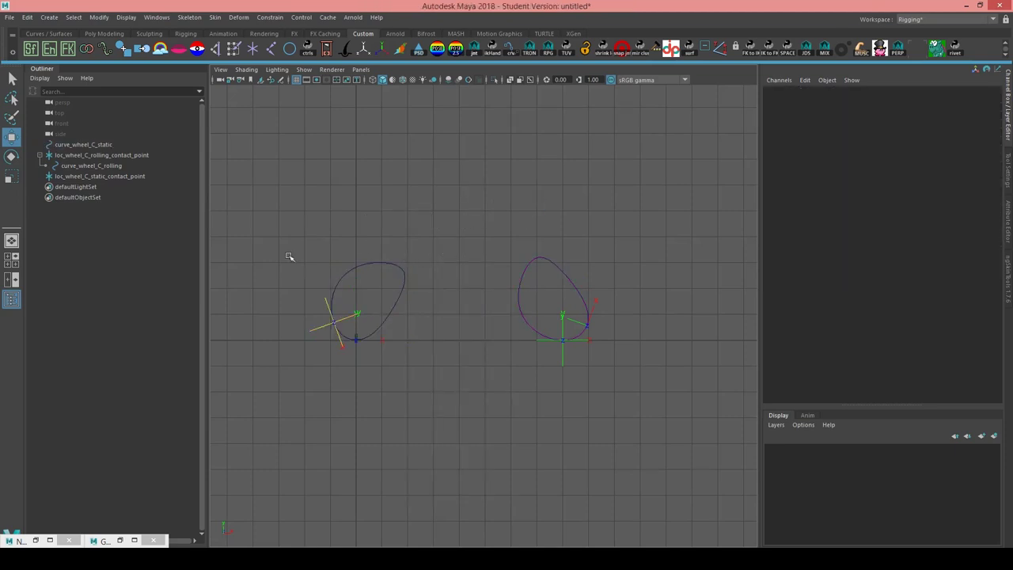
Test rolling the asymmetric wheel by moving loc_wheel_C_rolling_contact_point along X to about -0.23 and 3.5, return it to 8 and deselect.
{"action": "left_click", "coordinate": [563, 342]}
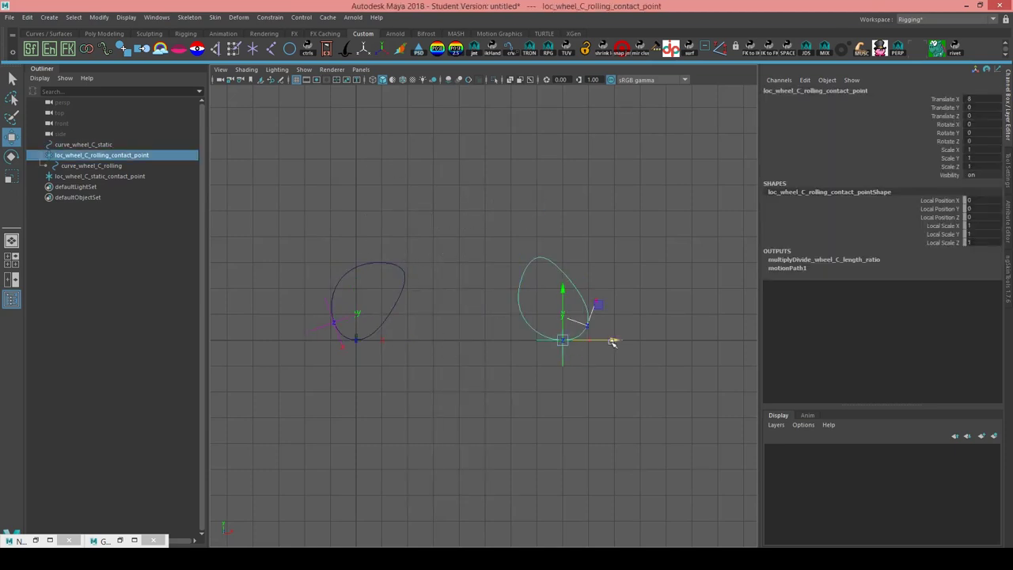
{"action": "left_click_drag", "start_coordinate": [613, 342], "coordinate": [411, 296]}
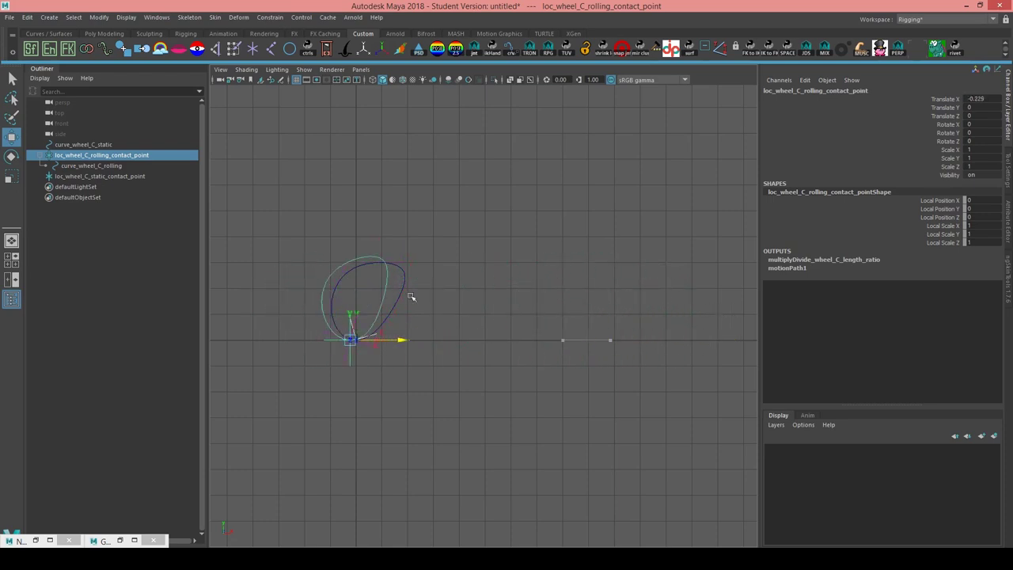
{"action": "left_click_drag", "start_coordinate": [470, 315], "coordinate": [452, 317]}
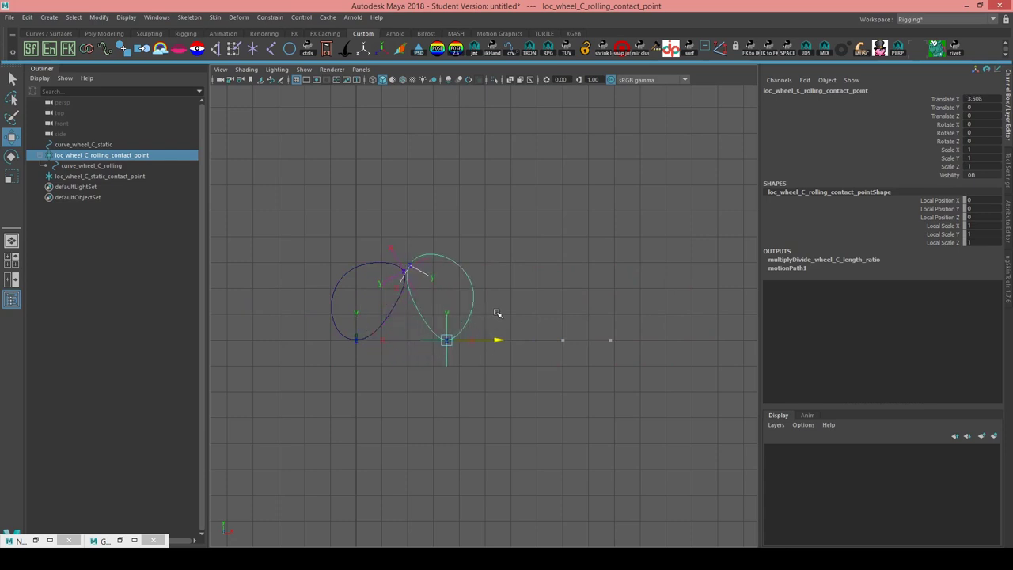
{"action": "left_click_drag", "start_coordinate": [496, 310], "coordinate": [521, 238]}
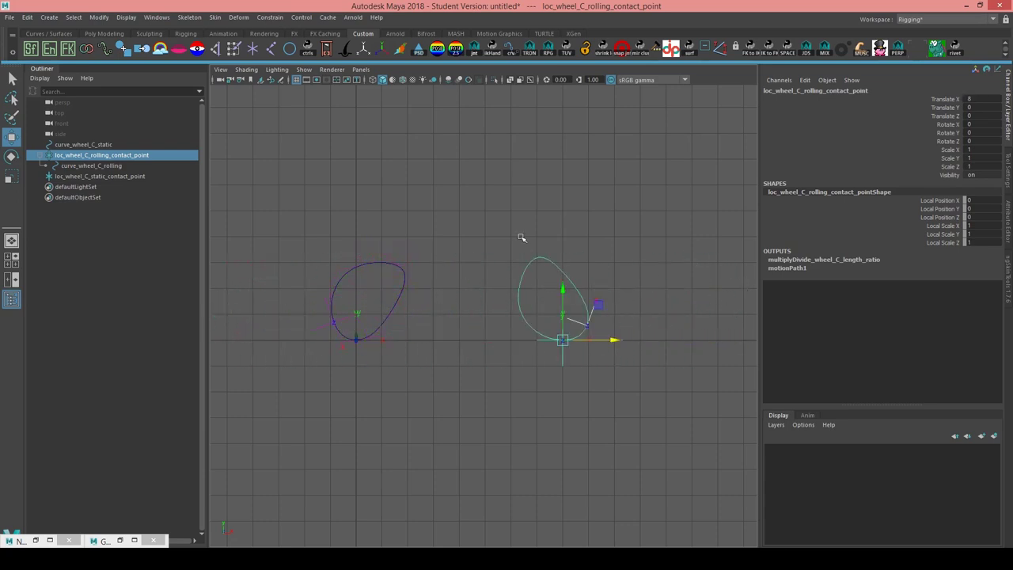
{"action": "left_click", "coordinate": [462, 267]}
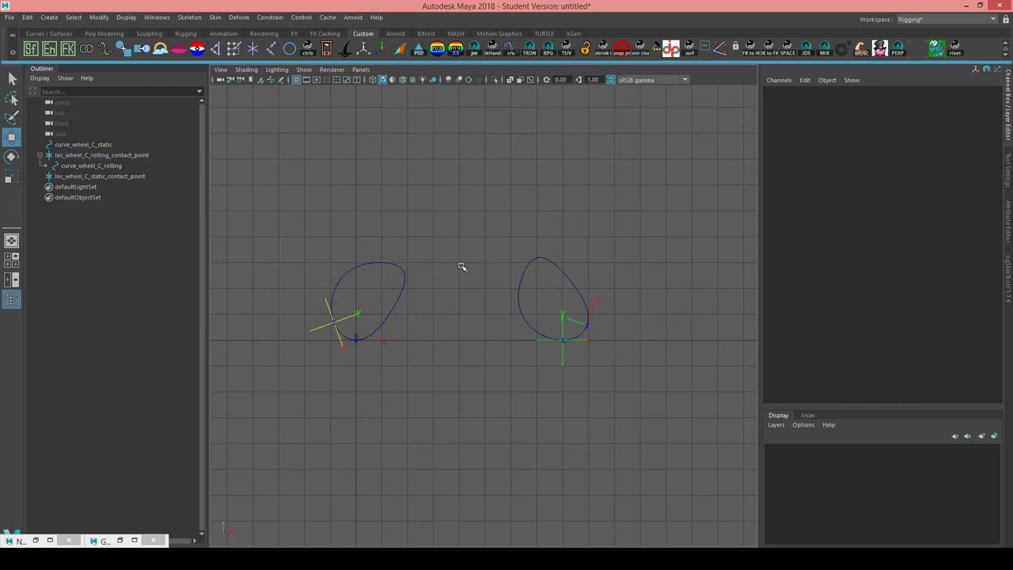